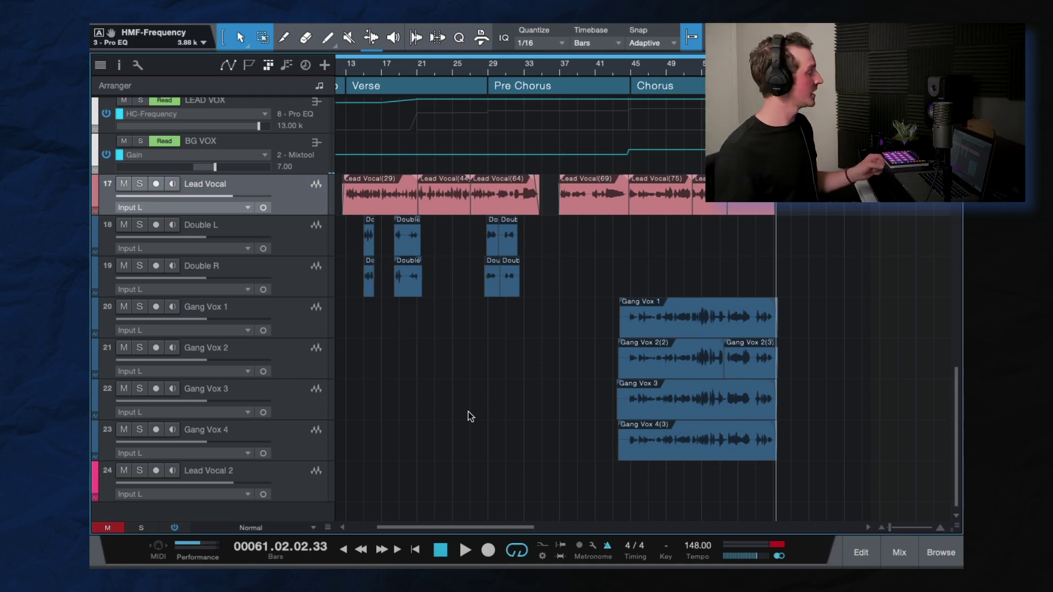
# Play the vocals from the Chorus at bar 45, then stop.
pyautogui.click(634, 67)
pyautogui.press('space')
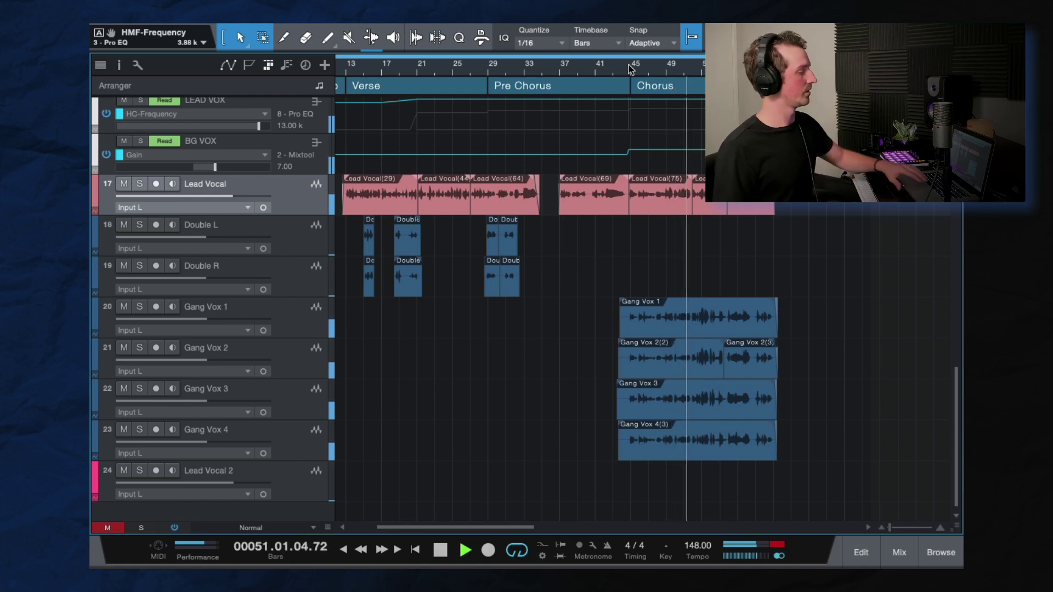
pyautogui.press('space')
pyautogui.hscroll(-3, 603, 161)
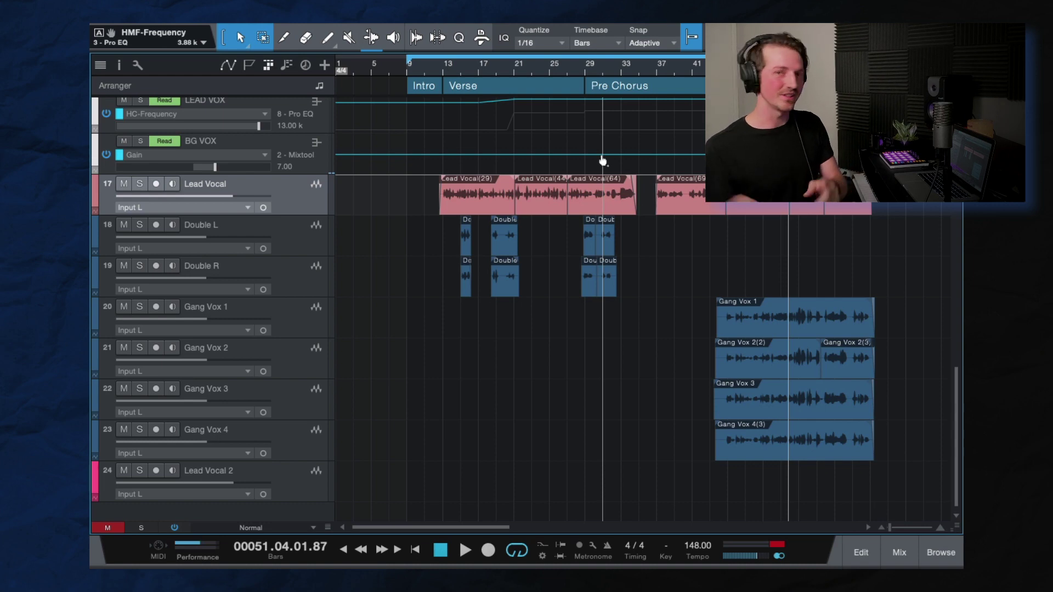
pyautogui.hscroll(3, 637, 328)
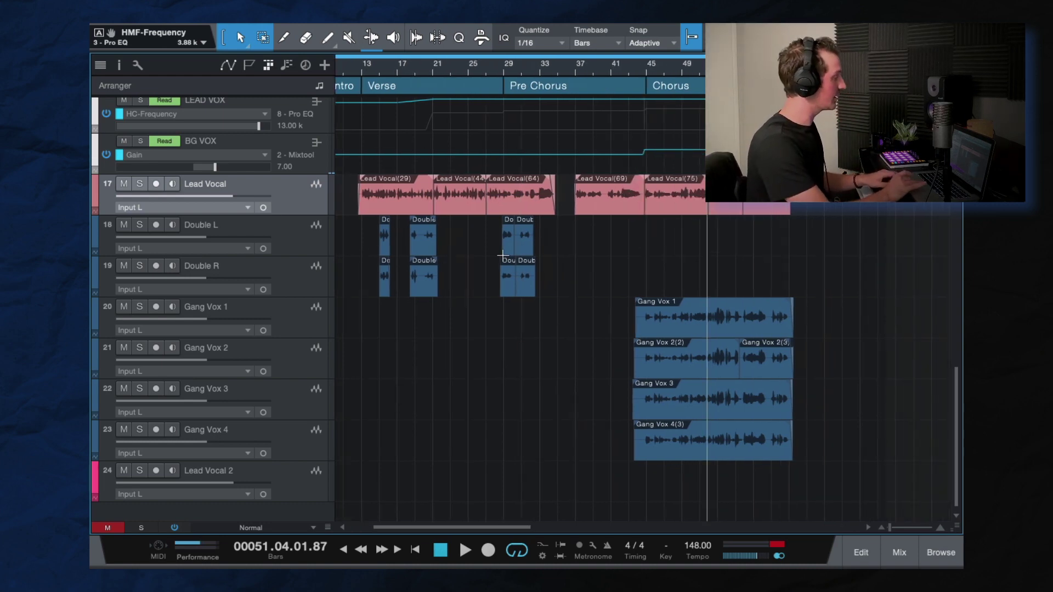
pyautogui.hscroll(-2, 502, 256)
# Audition from bar 9 through bars 13, 29 and 37 to the Chorus at bar 45, then stop.
pyautogui.click(377, 68)
pyautogui.press('space')
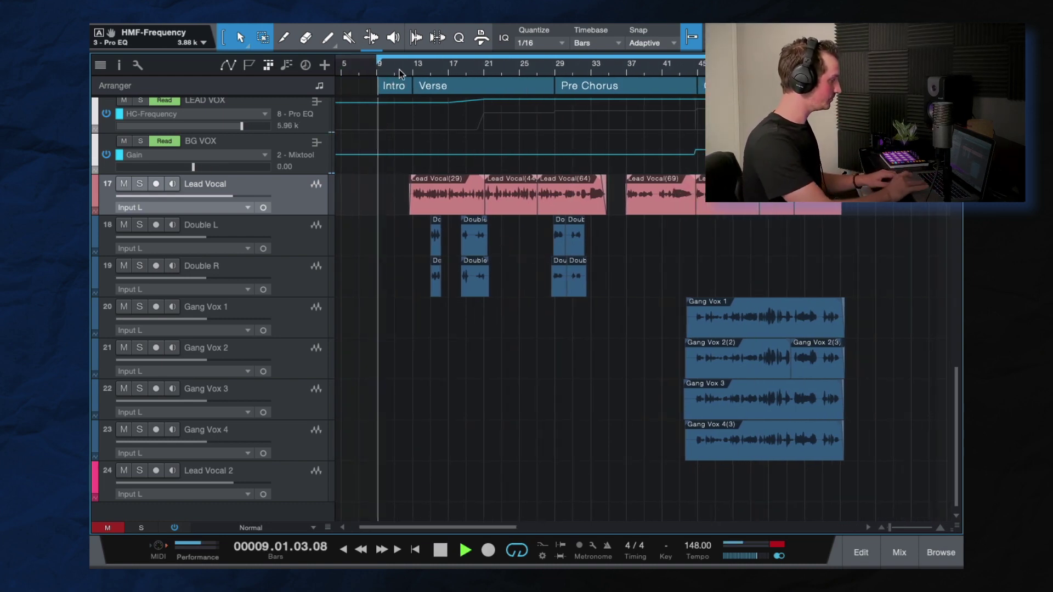
pyautogui.click(414, 68)
pyautogui.click(556, 68)
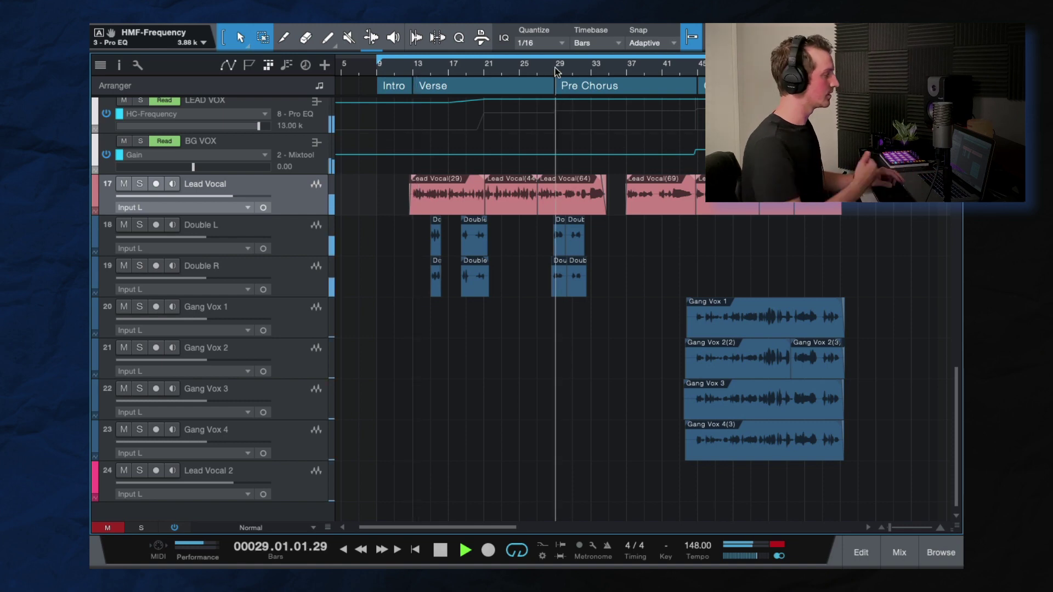
pyautogui.click(632, 68)
pyautogui.hscroll(1, 680, 157)
pyautogui.click(680, 157)
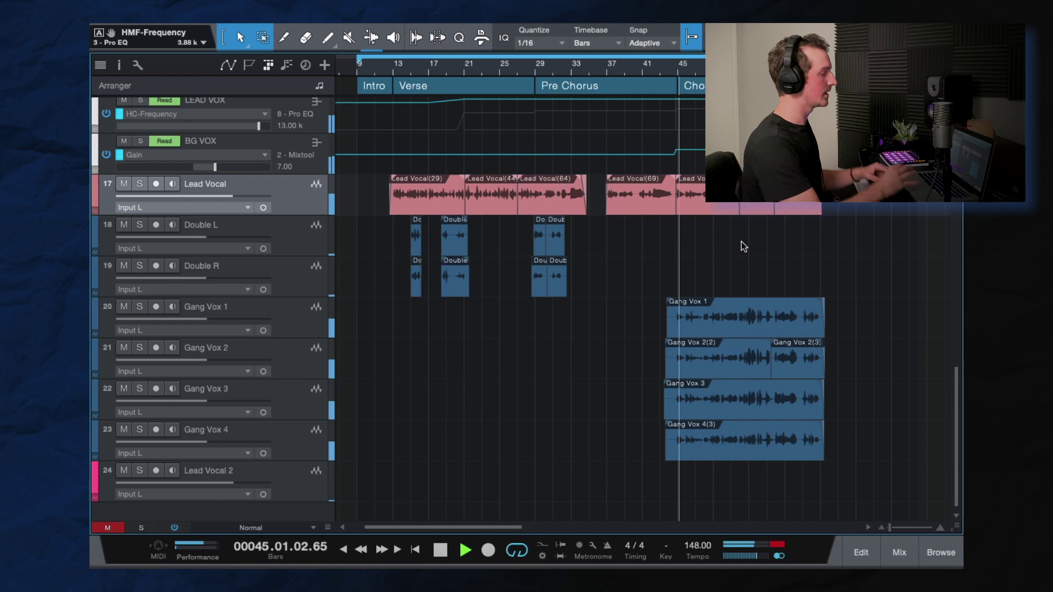
pyautogui.press('space')
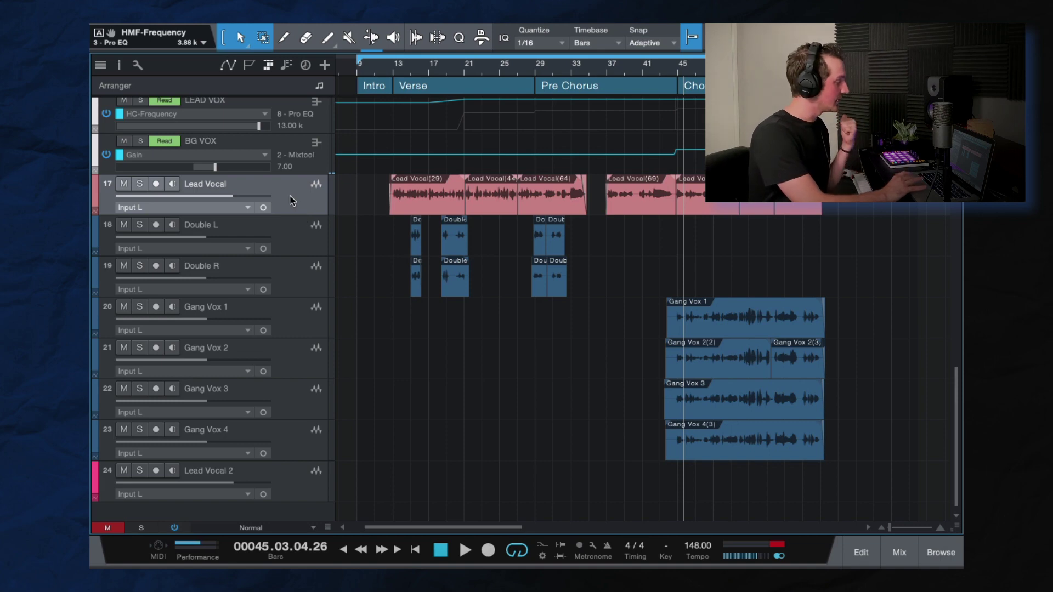
# Solo the LEAD VOX bus in the mixer and bypass all its sends and inserts.
pyautogui.press('F3')
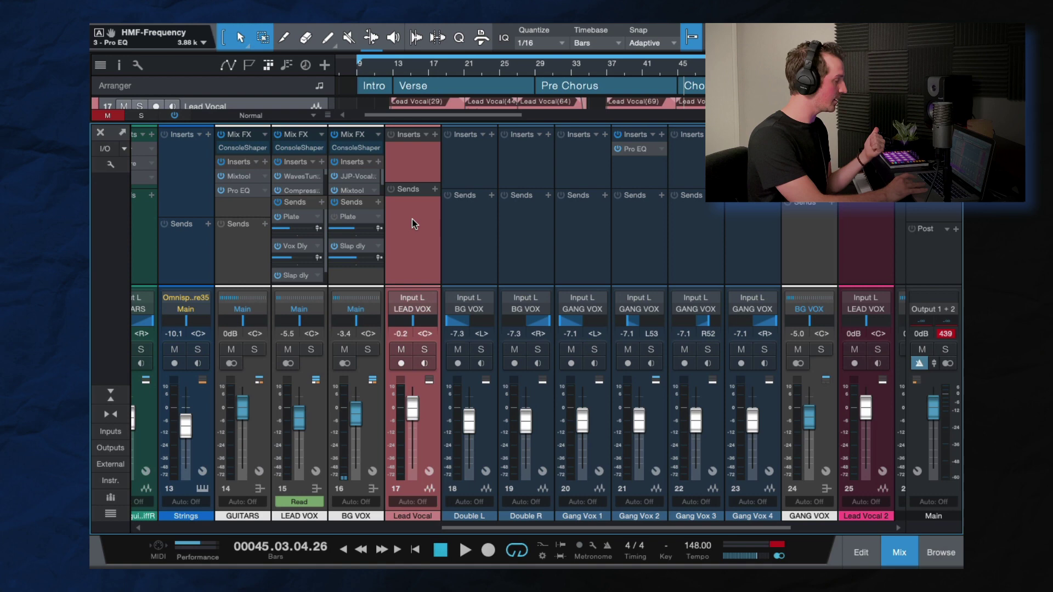
pyautogui.click(317, 437)
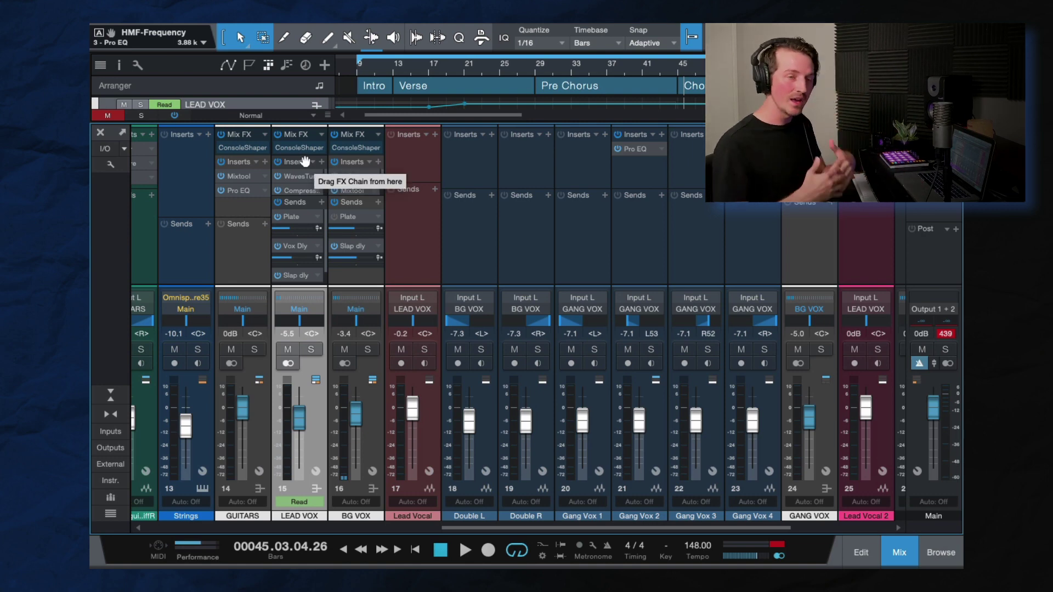
pyautogui.click(310, 349)
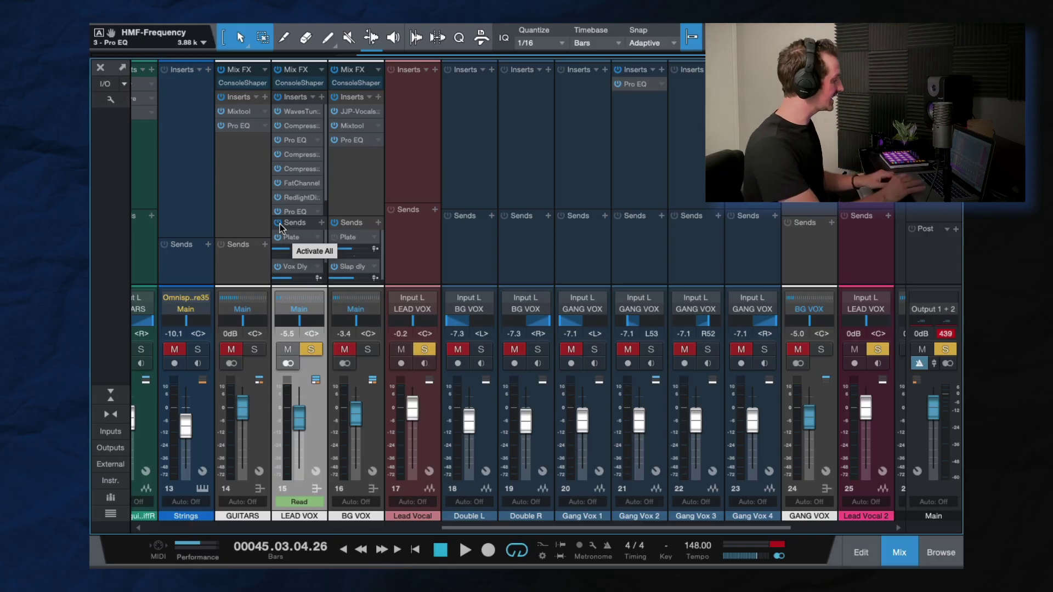
pyautogui.click(279, 223)
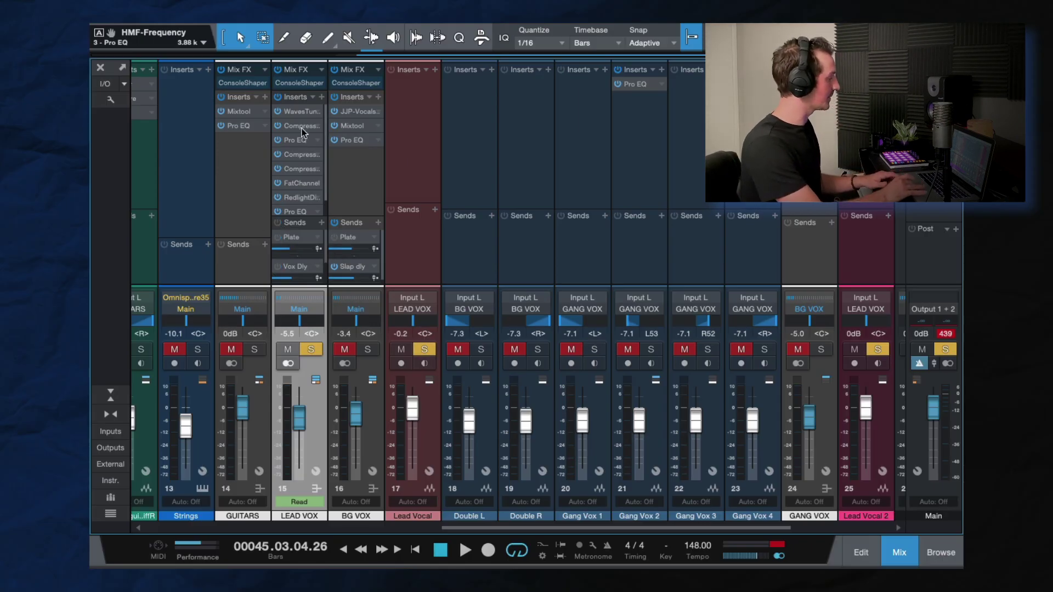
pyautogui.click(278, 97)
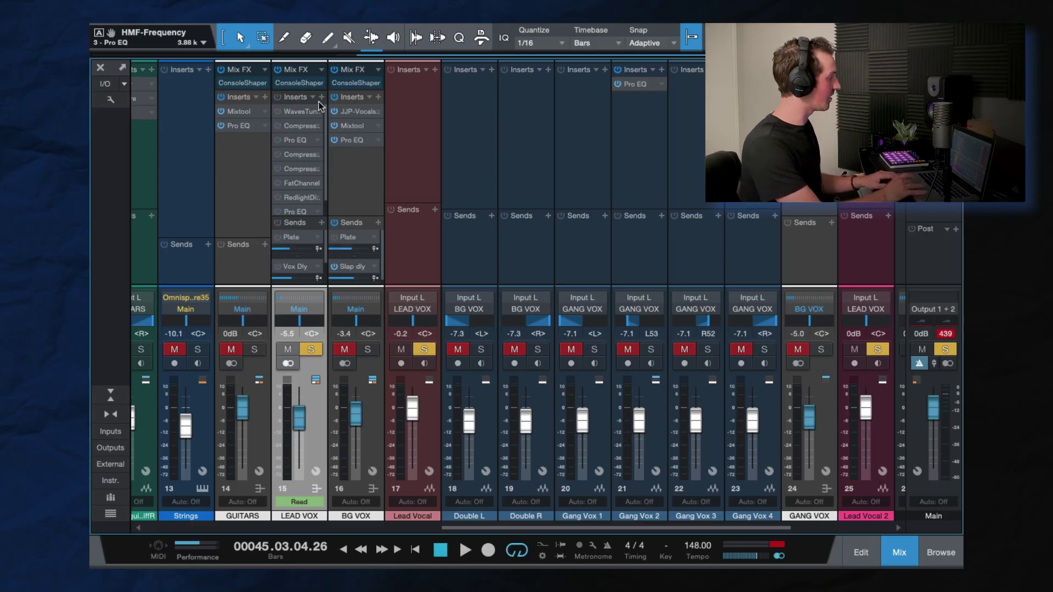
pyautogui.doubleClick(297, 83)
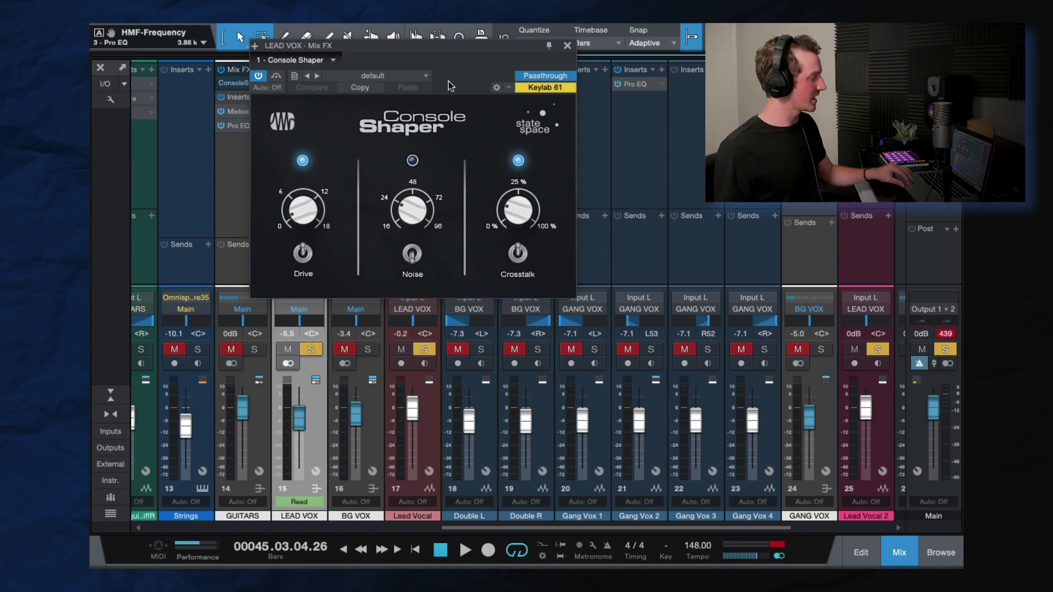
pyautogui.click(567, 46)
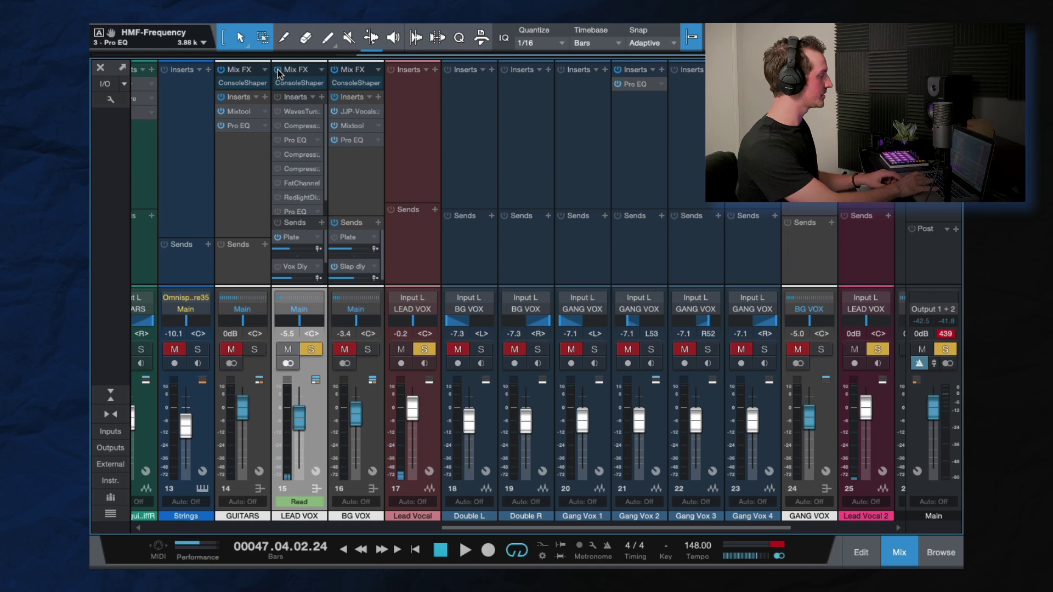
pyautogui.press('space')
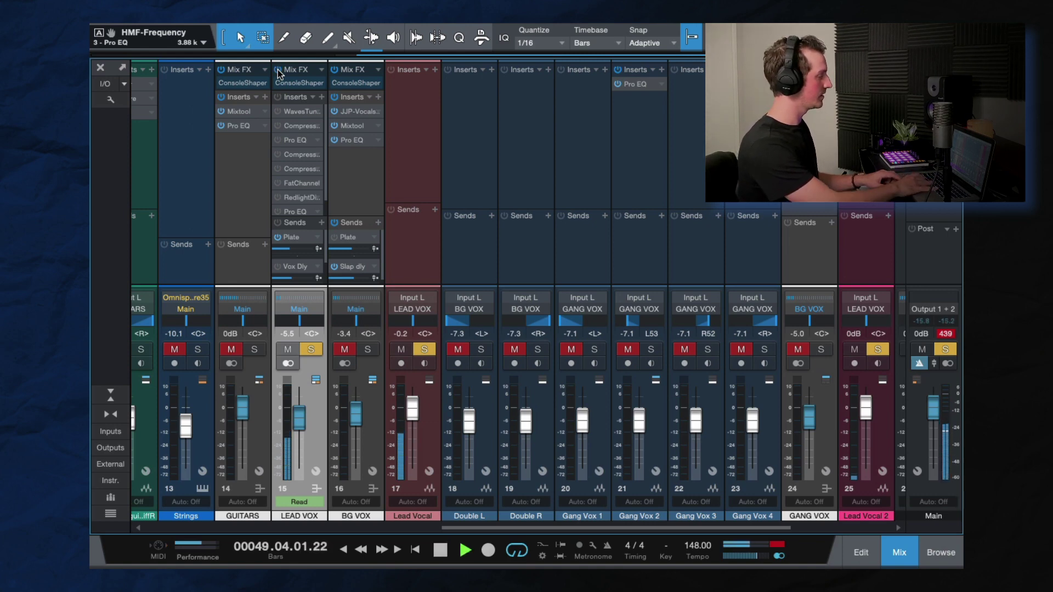
pyautogui.press('space')
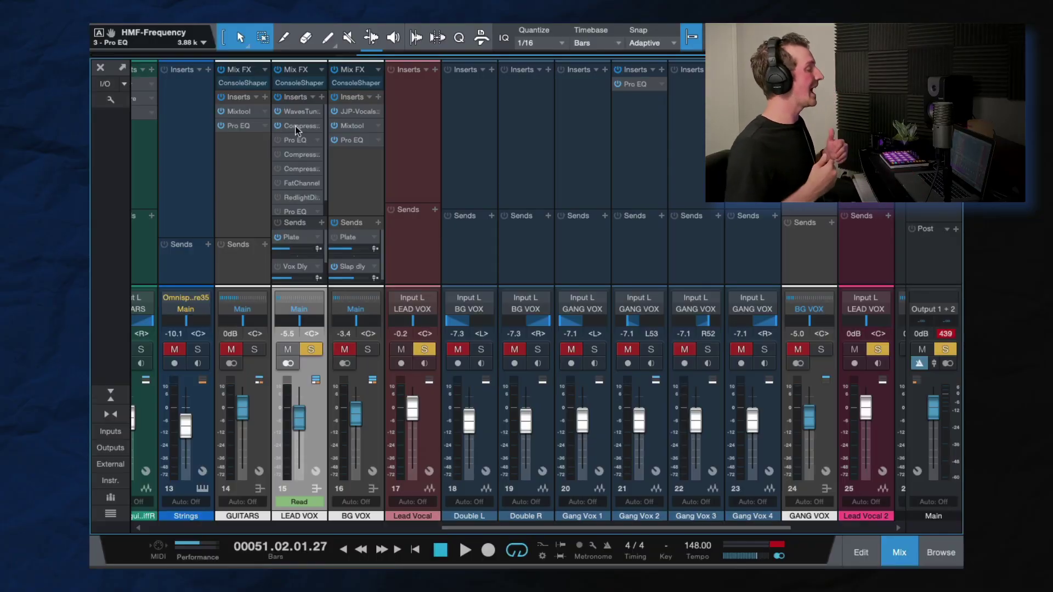
pyautogui.click(297, 126)
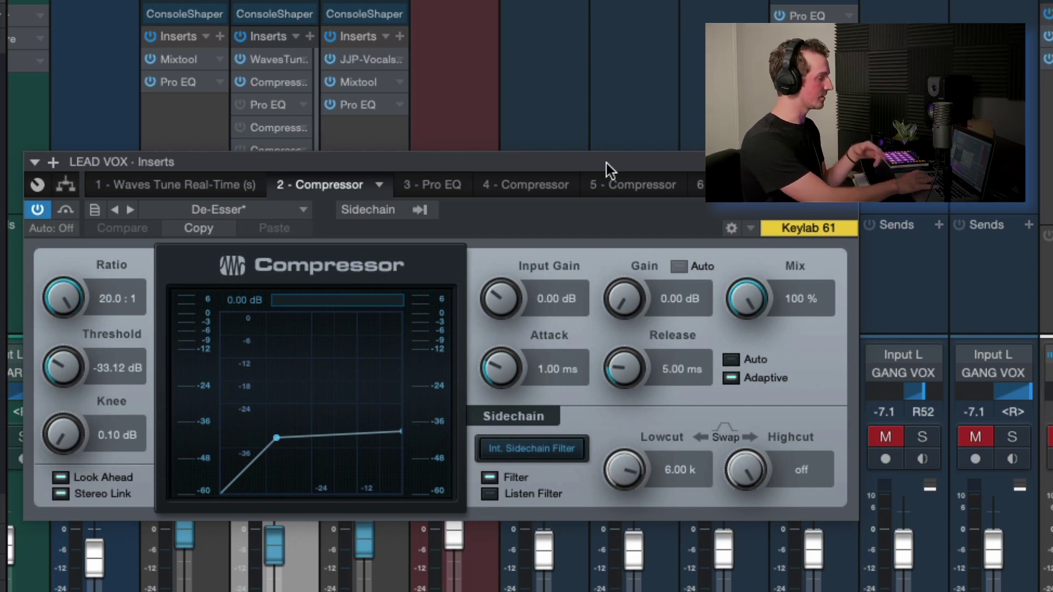
pyautogui.press('space')
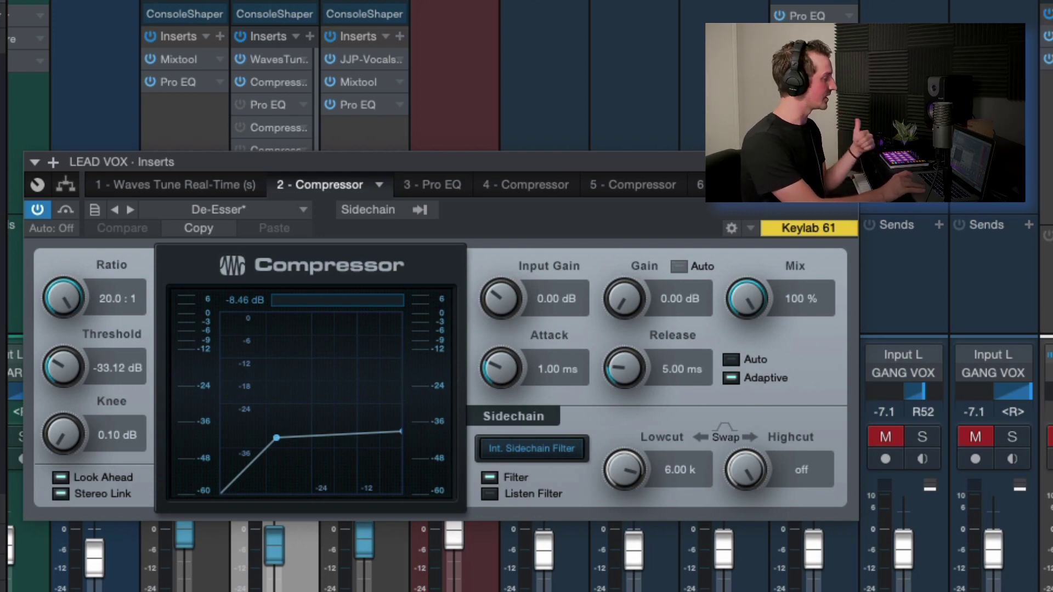
pyautogui.click(279, 82)
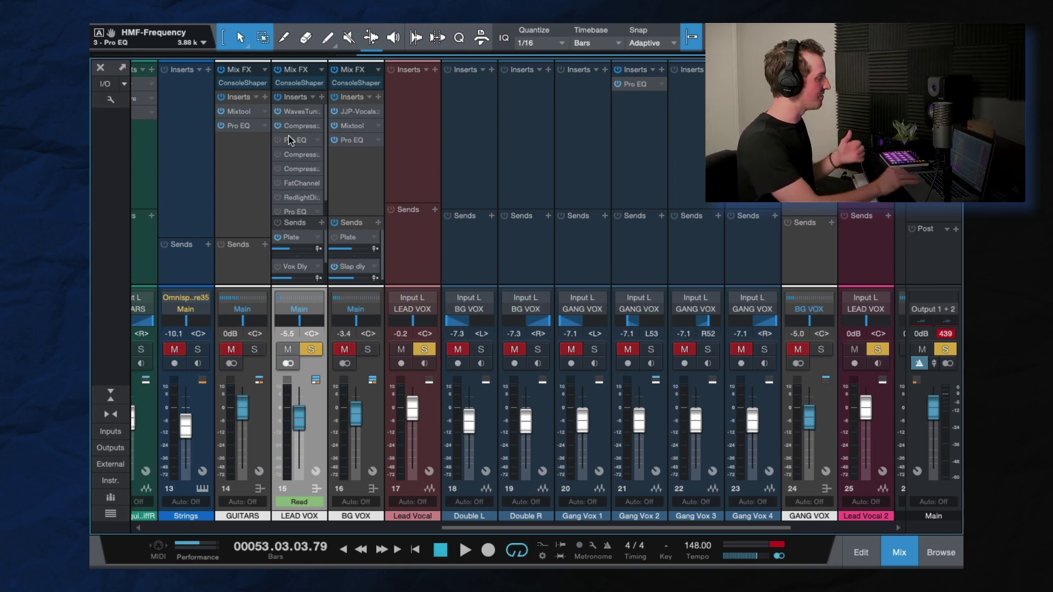
# Re-enable LEAD VOX's Pro EQ and raise its low cut to about 91.3 Hz.
pyautogui.click(277, 140)
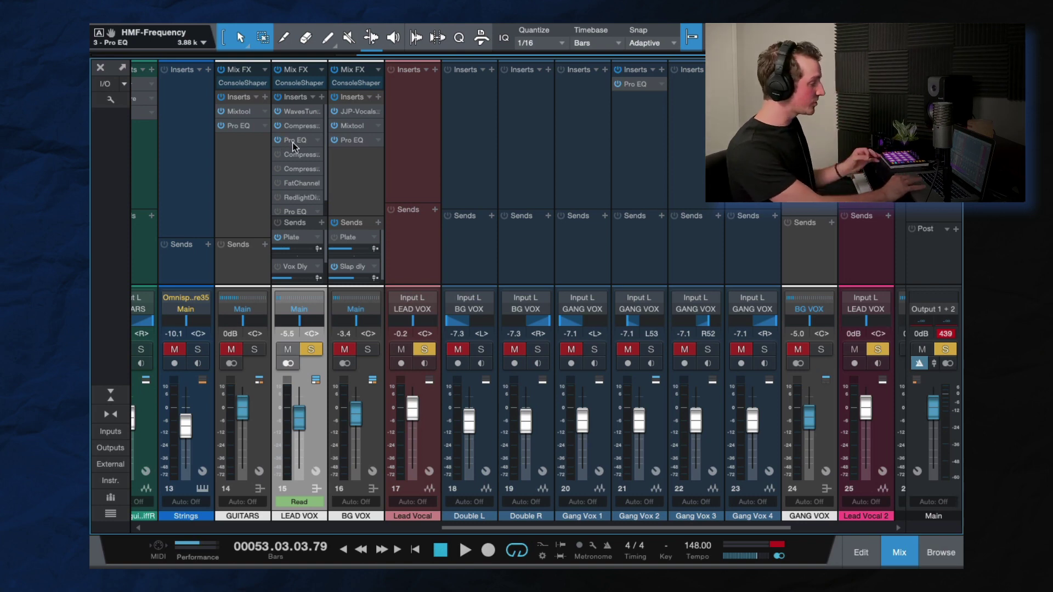
pyautogui.click(295, 140)
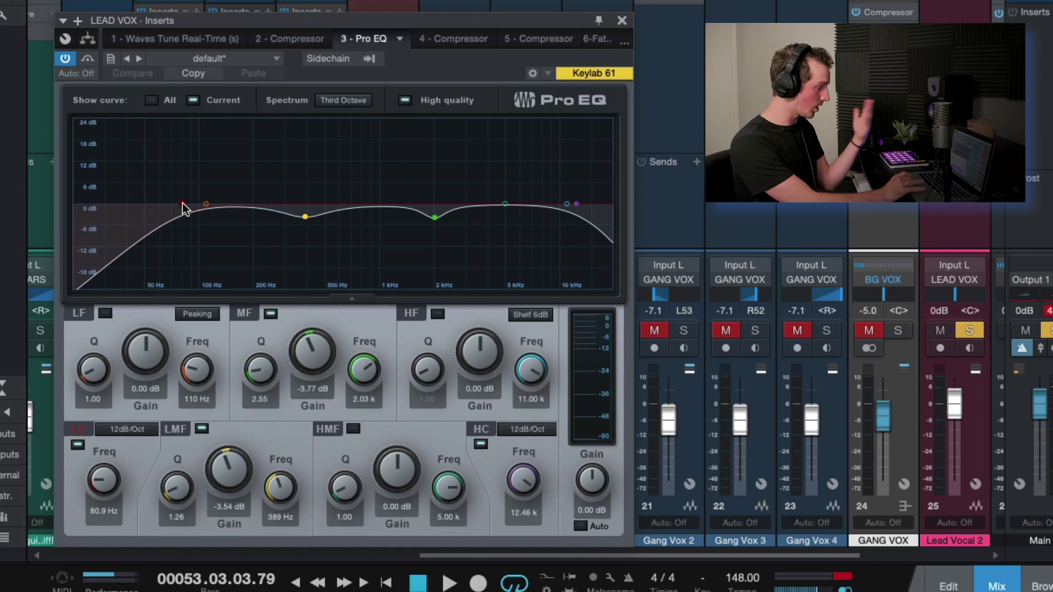
pyautogui.moveTo(191, 201)
pyautogui.mouseDown()
pyautogui.moveTo(110, 207)
pyautogui.moveTo(156, 203)
pyautogui.moveTo(193, 215)
pyautogui.mouseUp()
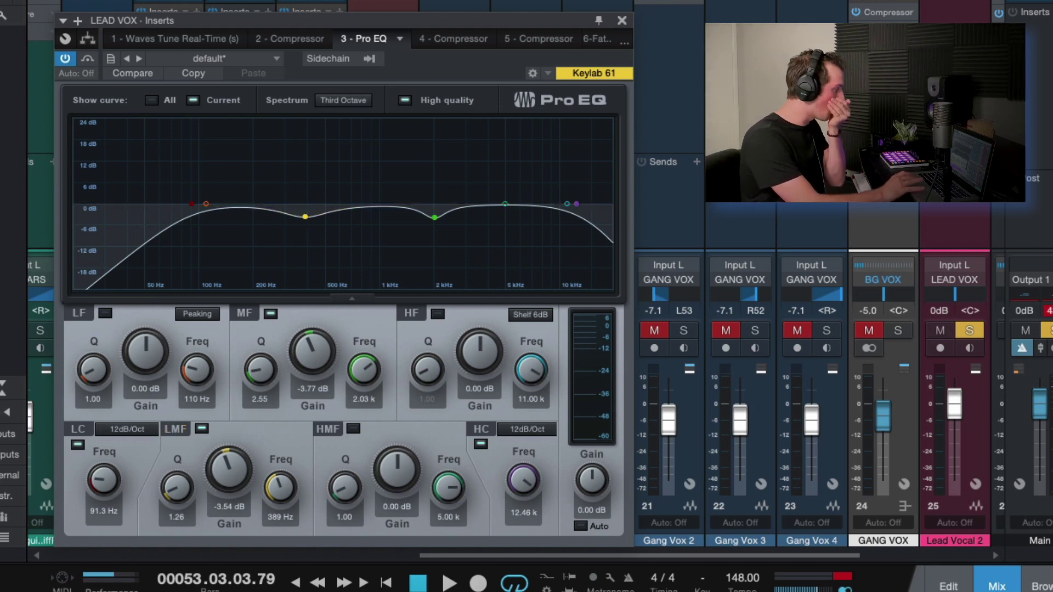
# During Chorus playback, sweep the Pro EQ low-mid cut to -3.53 dB around 390 Hz.
pyautogui.press('F3')
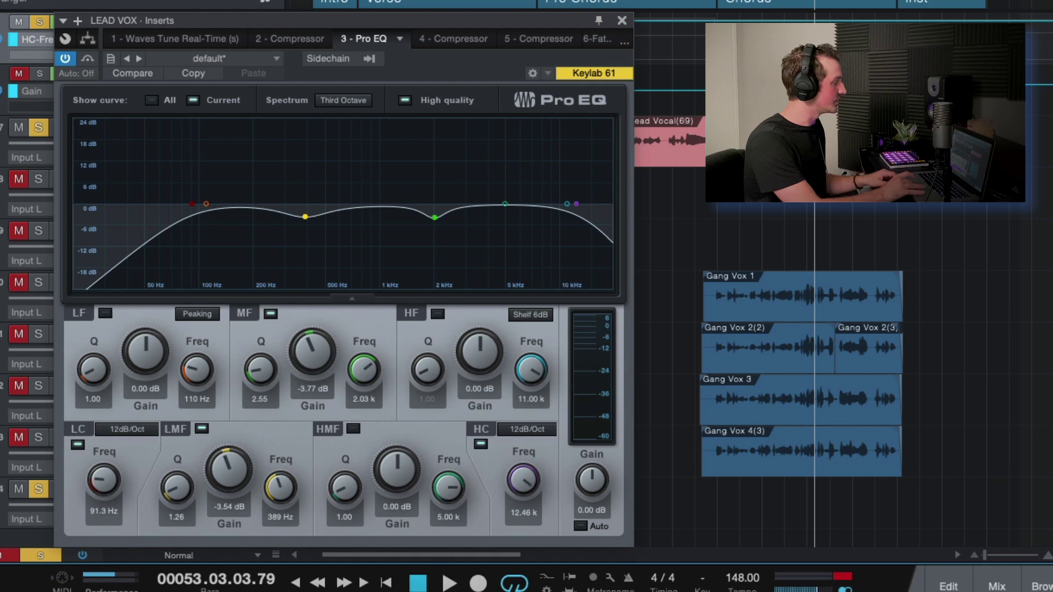
pyautogui.press('b')
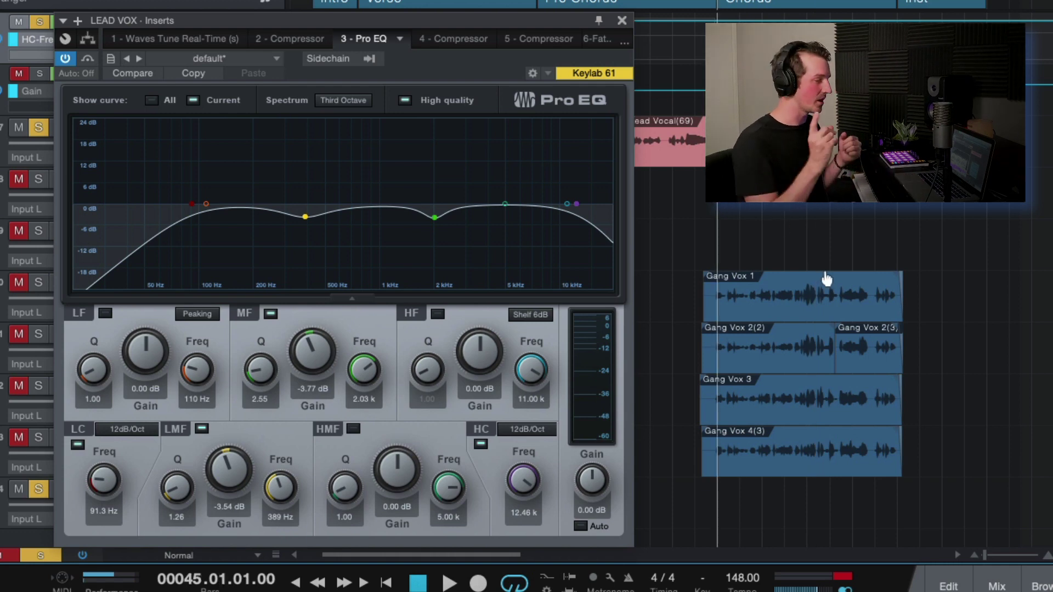
pyautogui.press('space')
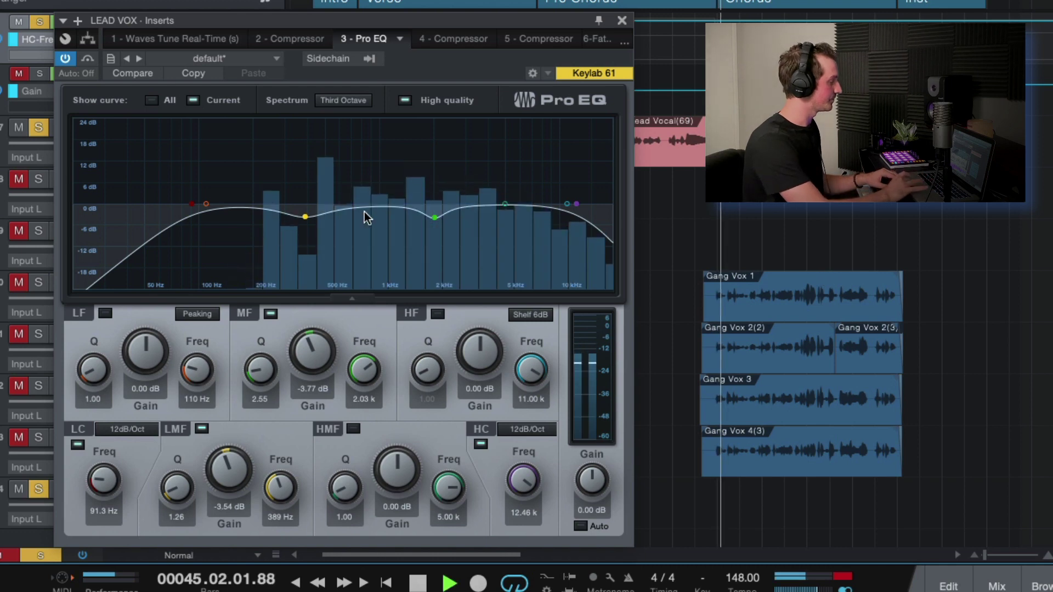
pyautogui.moveTo(305, 214)
pyautogui.mouseDown()
pyautogui.moveTo(307, 141)
pyautogui.moveTo(308, 220)
pyautogui.mouseUp()
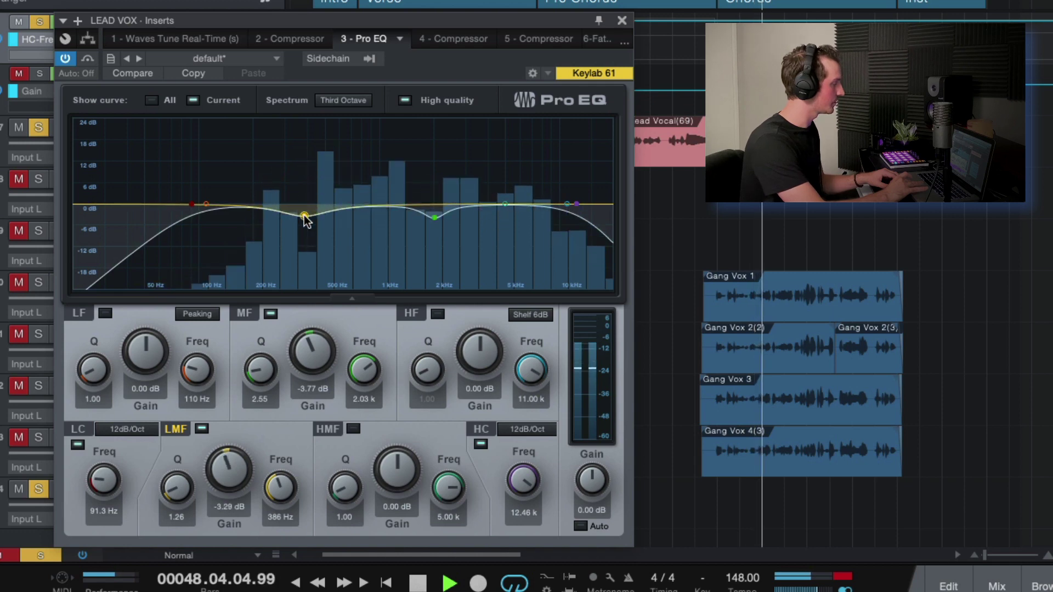
pyautogui.press('space')
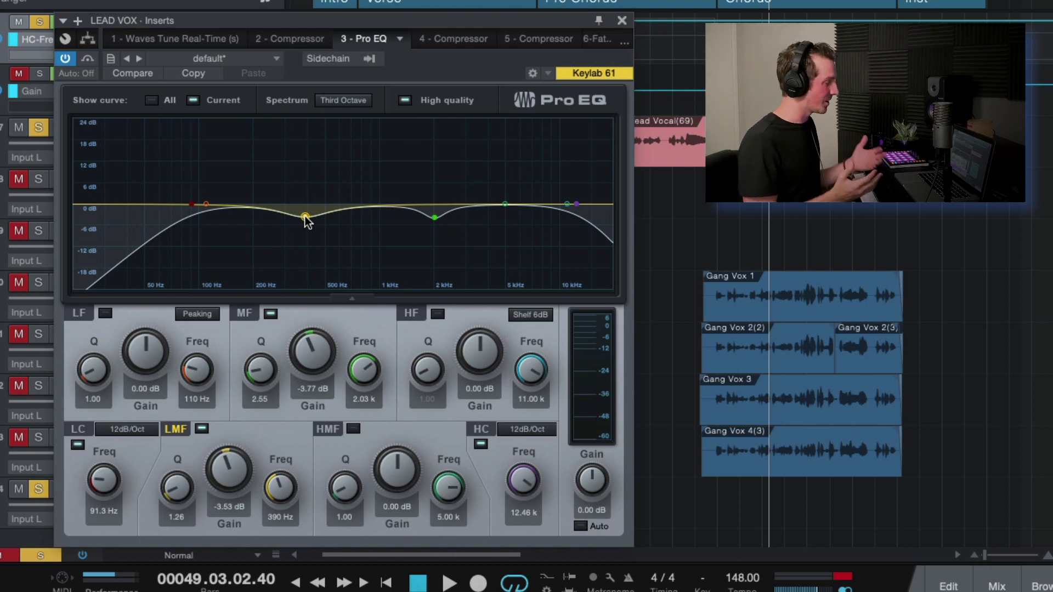
pyautogui.click(505, 204)
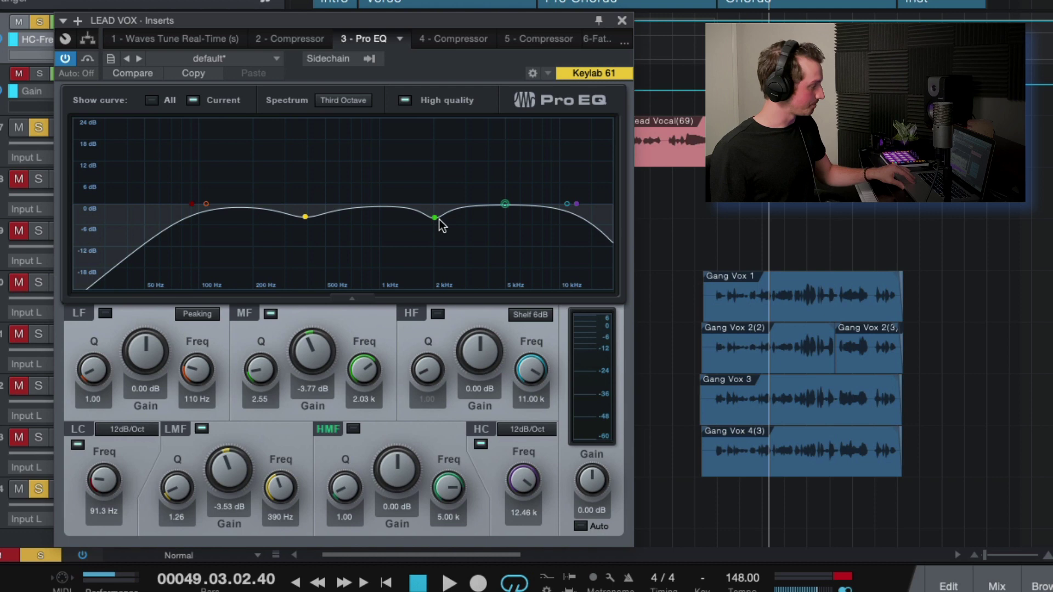
# Deepen the Pro EQ mid cut near 2 kHz during playback, then ease it to about -4.9 dB.
pyautogui.click(435, 218)
pyautogui.press('space')
pyautogui.moveTo(435, 216)
pyautogui.mouseDown()
pyautogui.moveTo(435, 138)
pyautogui.moveTo(433, 230)
pyautogui.mouseUp()
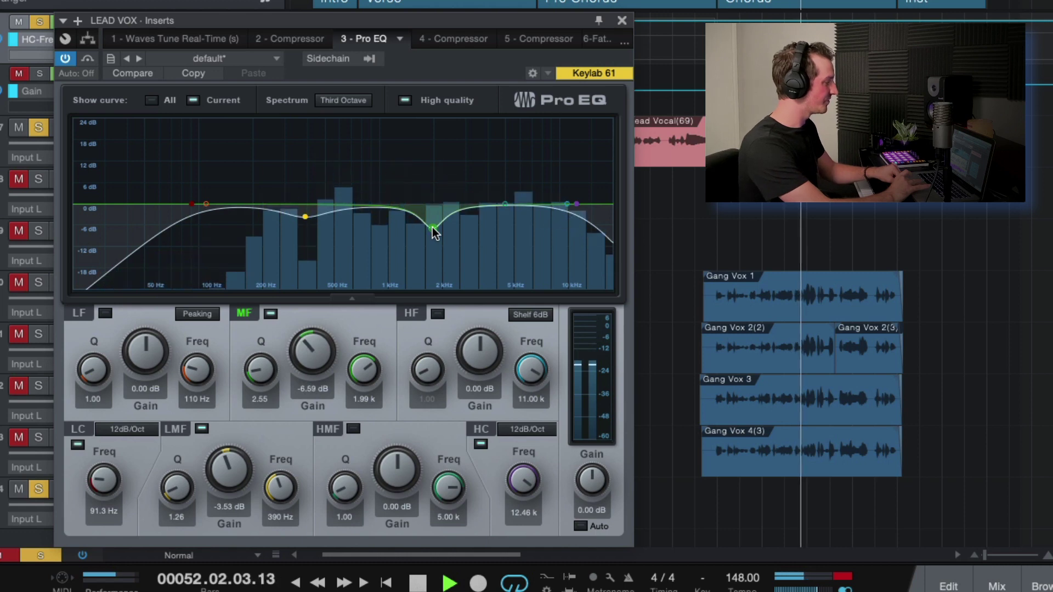
pyautogui.press('space')
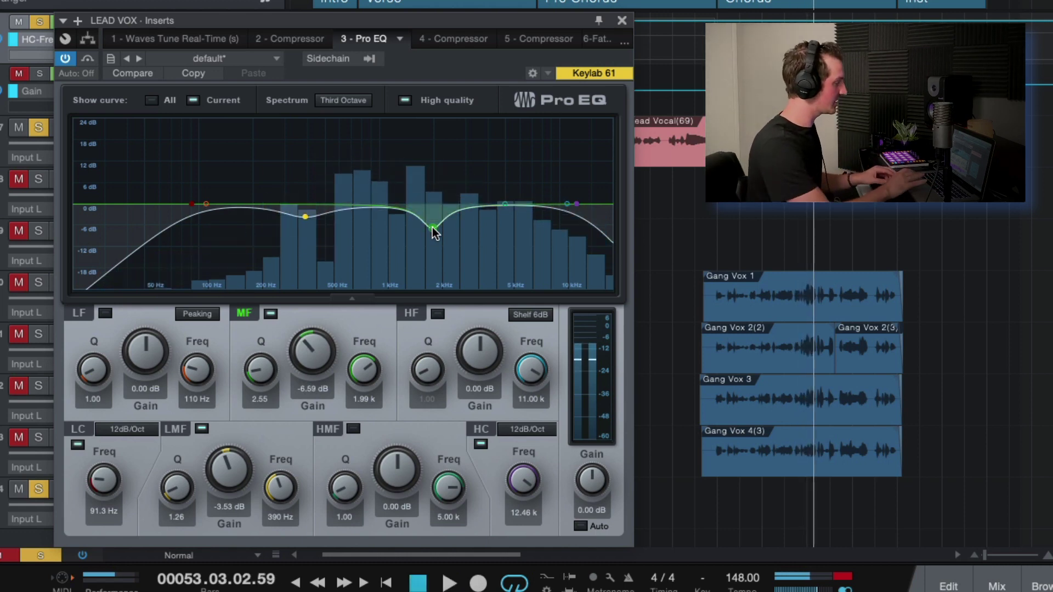
pyautogui.moveTo(433, 229); pyautogui.dragTo(433, 224)
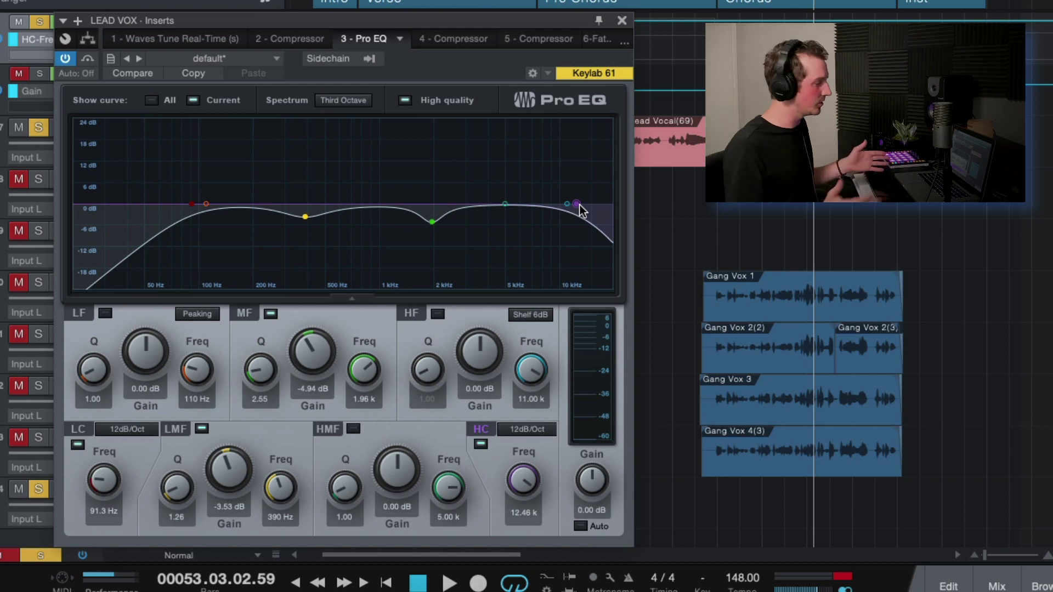
# Sweep the Pro EQ high cut to 12.33 kHz while the song plays.
pyautogui.press('space')
pyautogui.scroll(2, 578, 205)
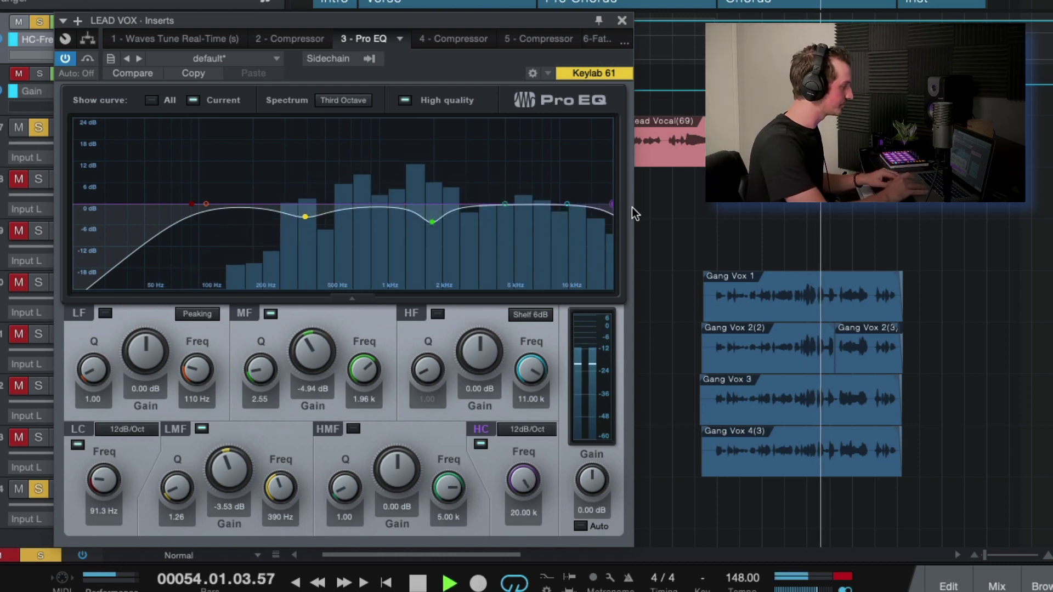
pyautogui.scroll(-2, 580, 210)
pyautogui.press('space')
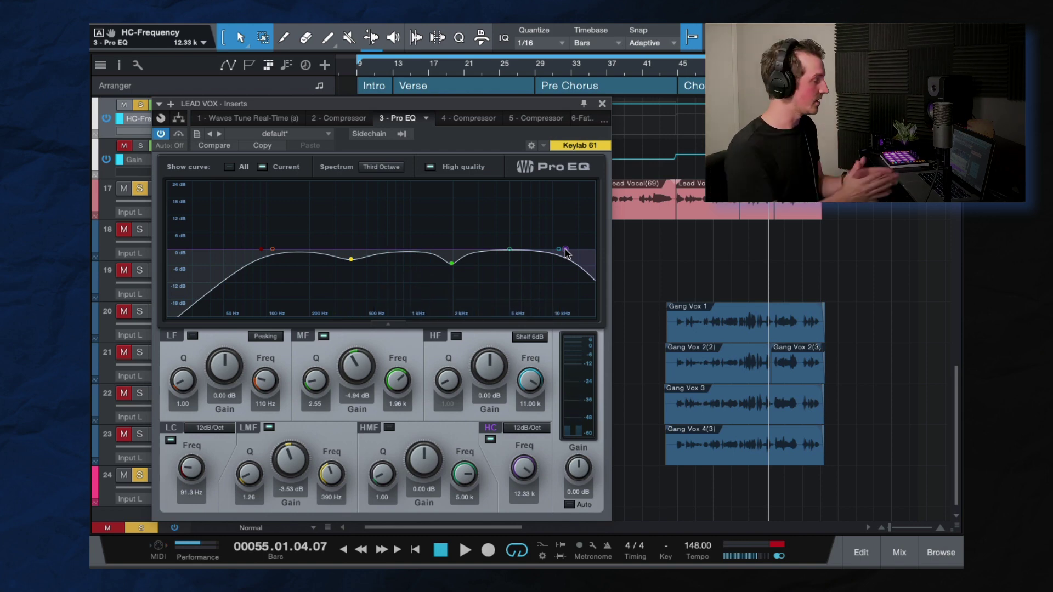
# Close the Pro EQ window, select the Lead Vocal track and show the mixer console.
pyautogui.click(602, 104)
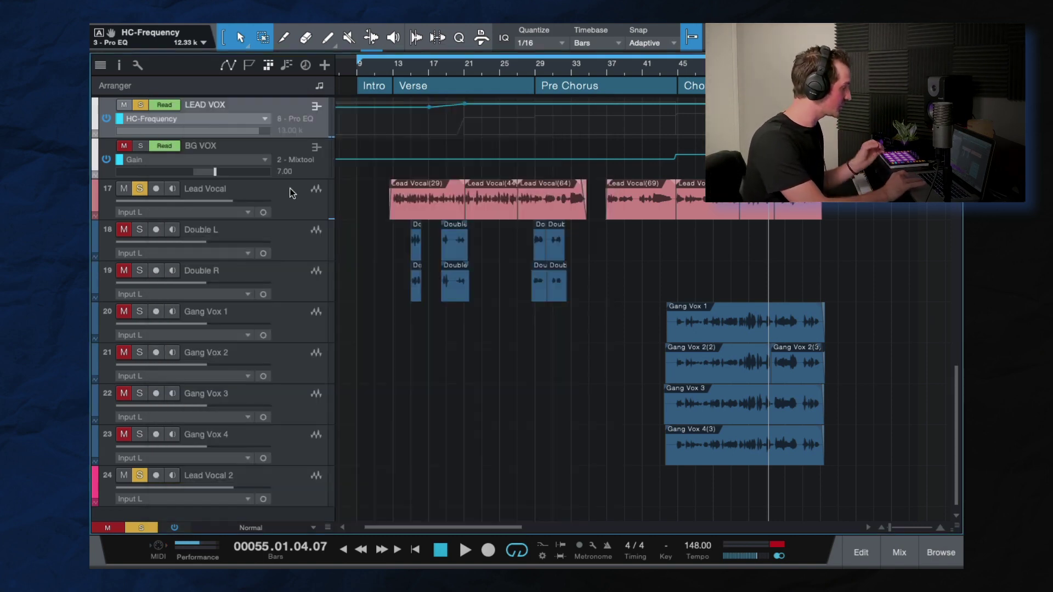
pyautogui.click(293, 199)
pyautogui.press('F3')
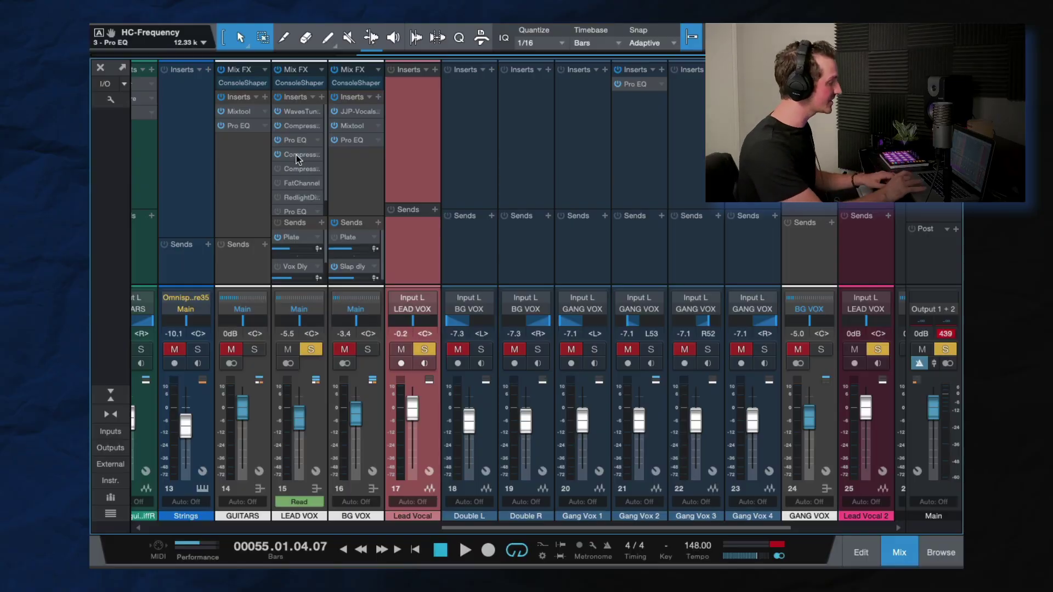
# Open LEAD VOX's fourth-slot Compressor (5.8:1, -17.40 dB) over the arrangement at bar 29.
pyautogui.doubleClick(296, 155)
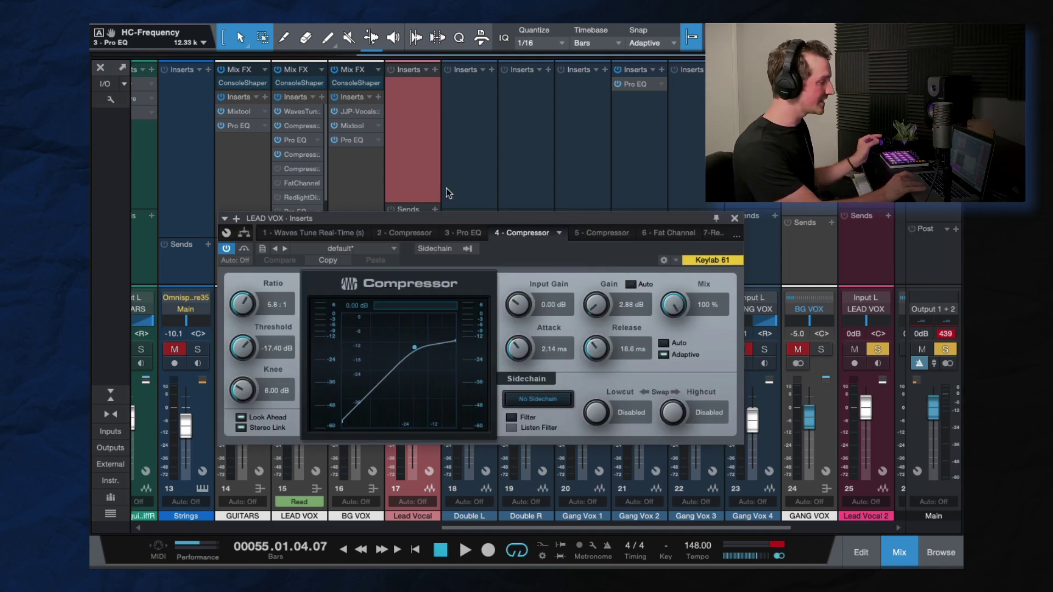
pyautogui.press('F3')
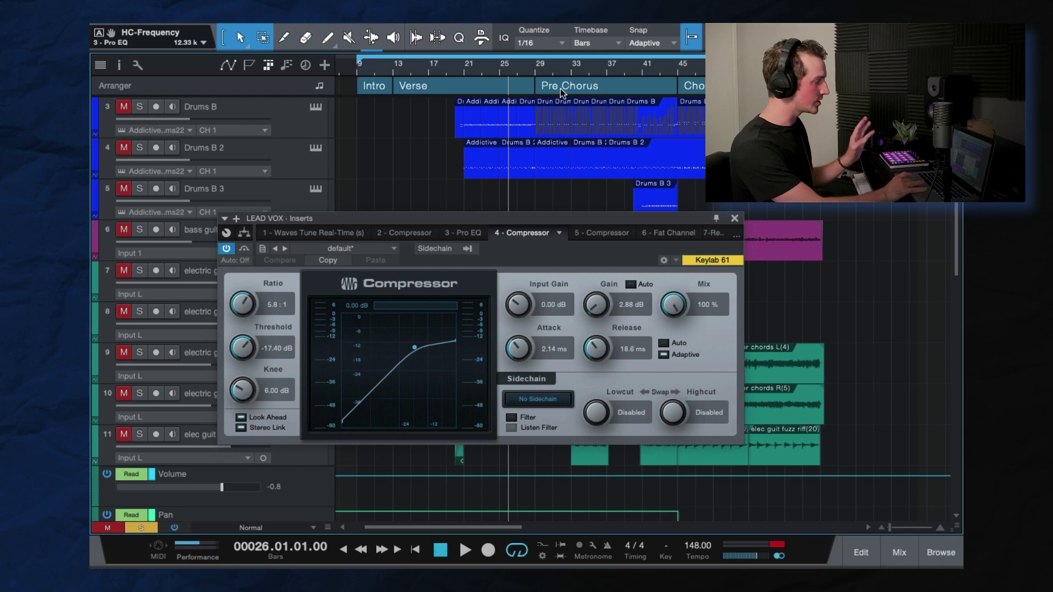
pyautogui.click(535, 66)
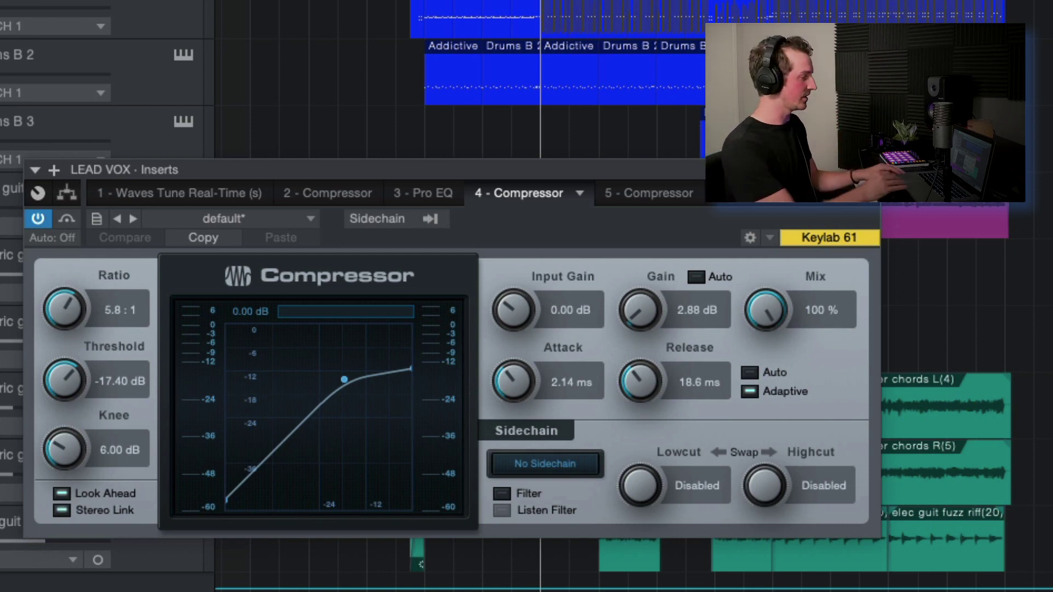
# Audition the compressor from the Pre Chorus, close its window, and scroll down to the vocal tracks.
pyautogui.press('space')
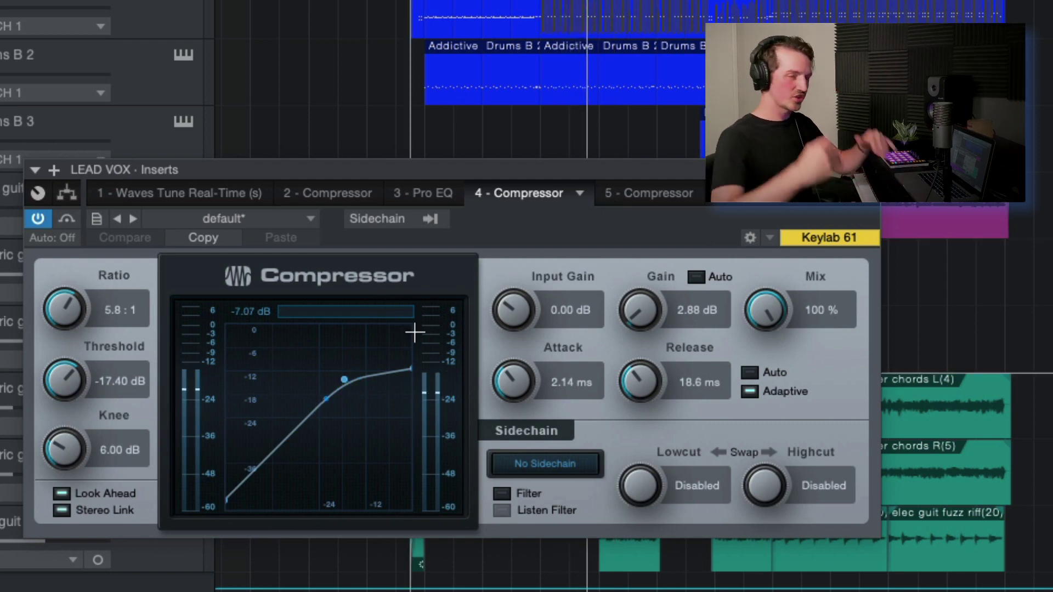
pyautogui.press('space')
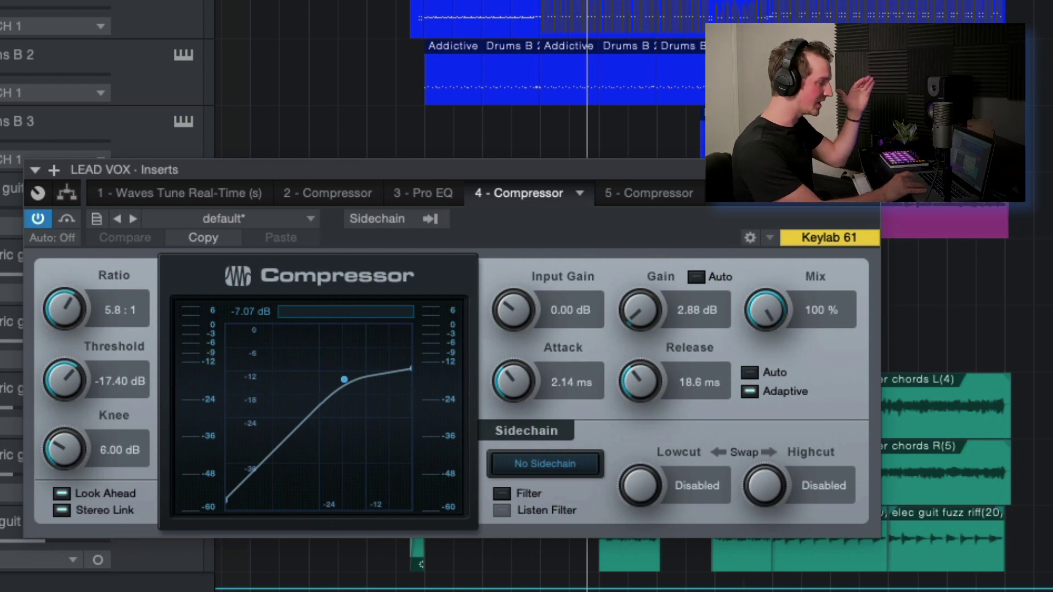
pyautogui.hotkey('ctrl', 'w')
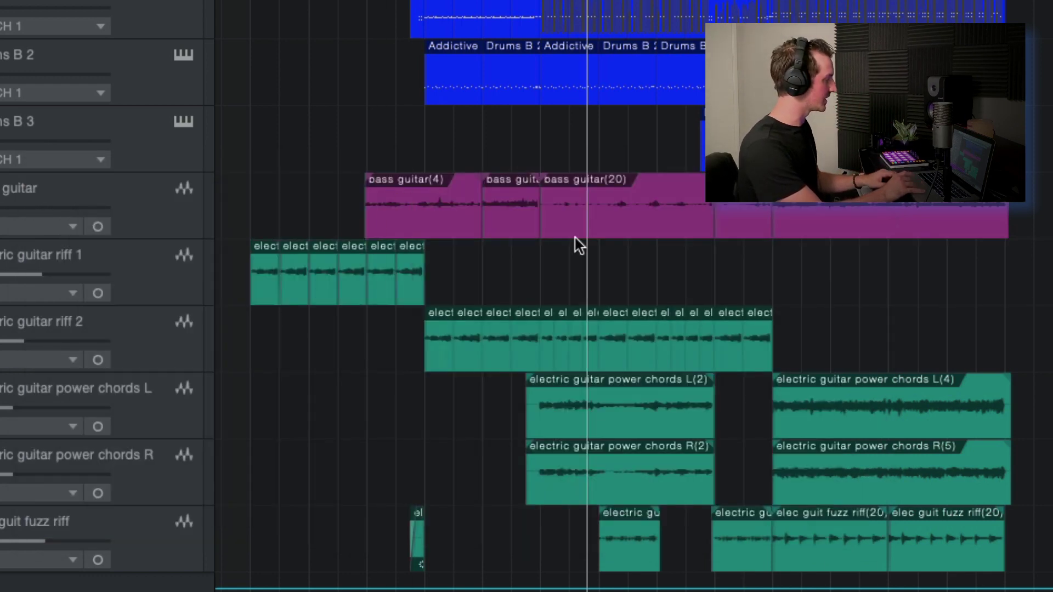
pyautogui.scroll(-2, 630, 239)
pyautogui.scroll(1, 661, 242)
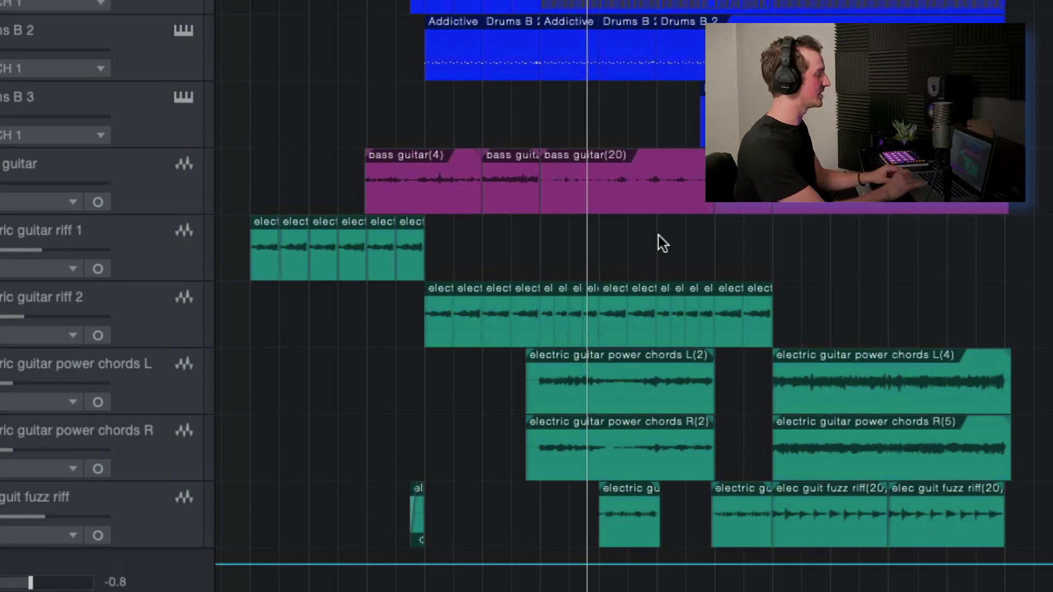
pyautogui.scroll(-10, 637, 235)
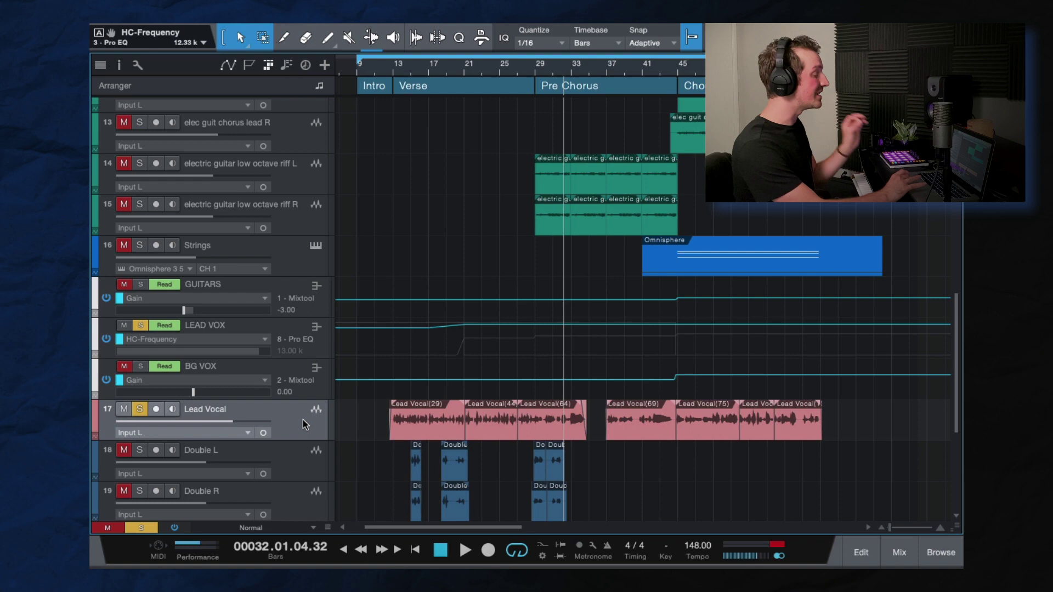
# Open the fifth-slot Compressor on the LEAD VOX bus from the mixer.
pyautogui.press('F3')
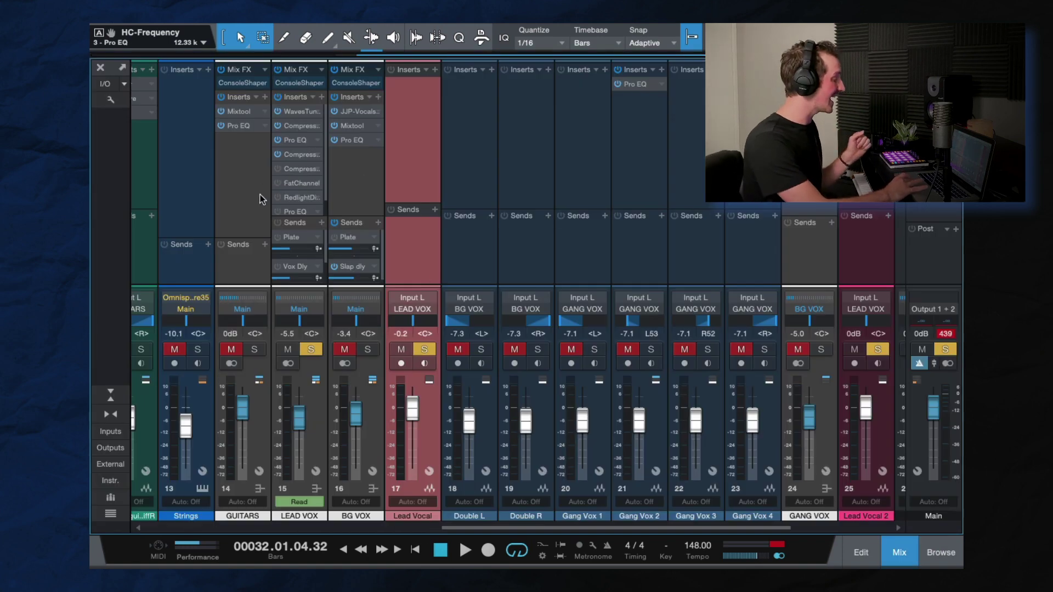
pyautogui.click(251, 217)
pyautogui.click(323, 338)
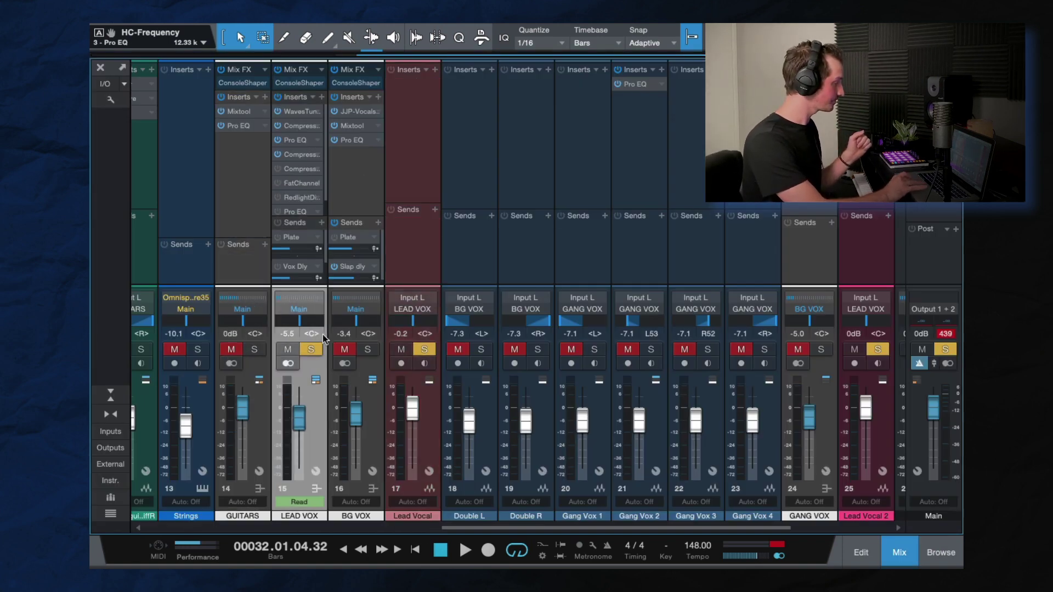
pyautogui.click(286, 170)
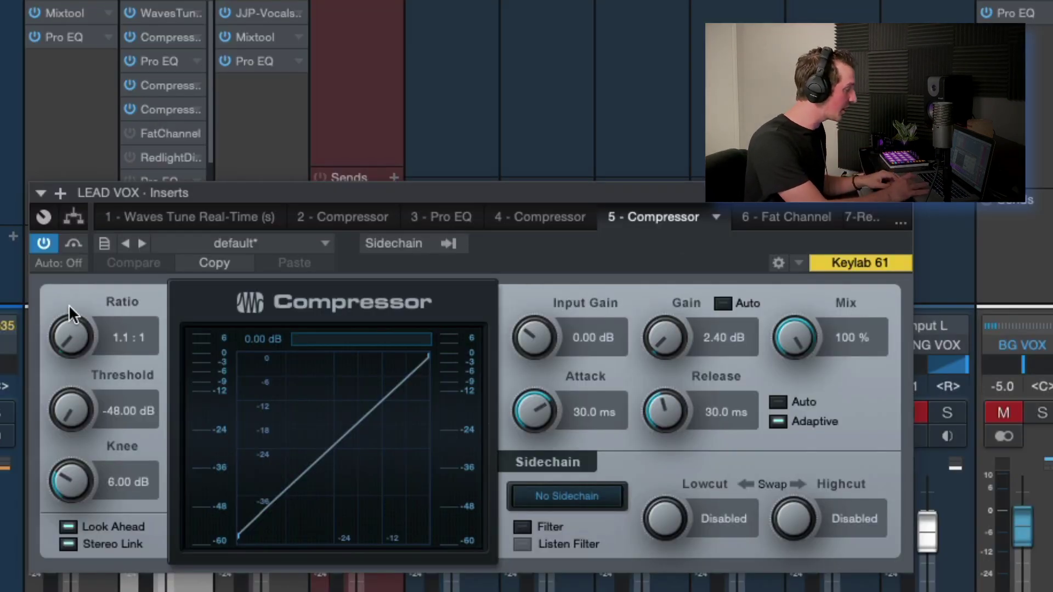
# Try different Compressor ratios during playback, settling on exactly 1.0:1.
pyautogui.moveTo(68, 341); pyautogui.dragTo(65, 414)
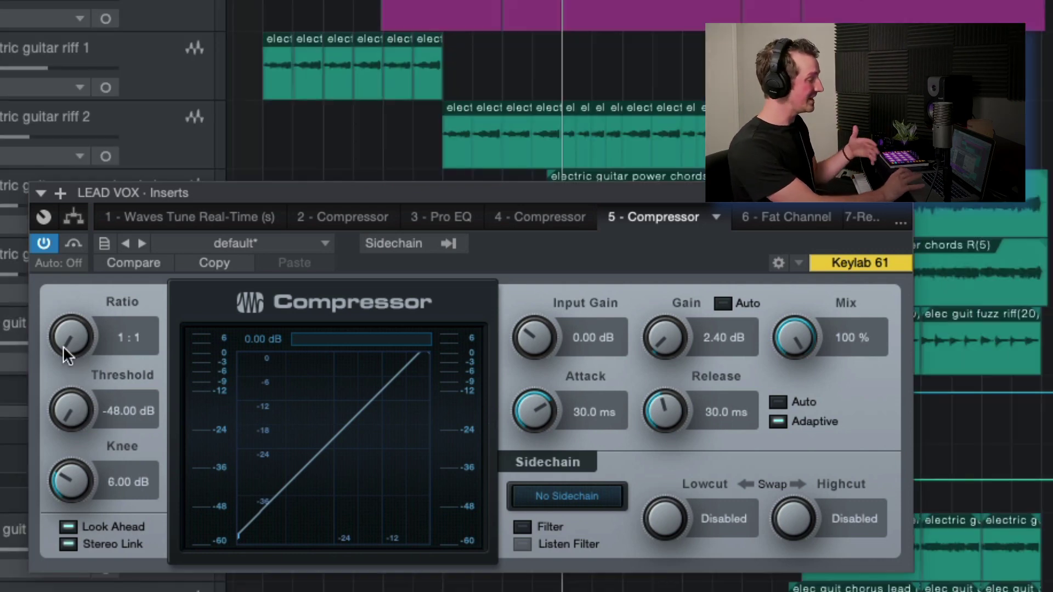
pyautogui.moveTo(63, 346); pyautogui.dragTo(58, 222)
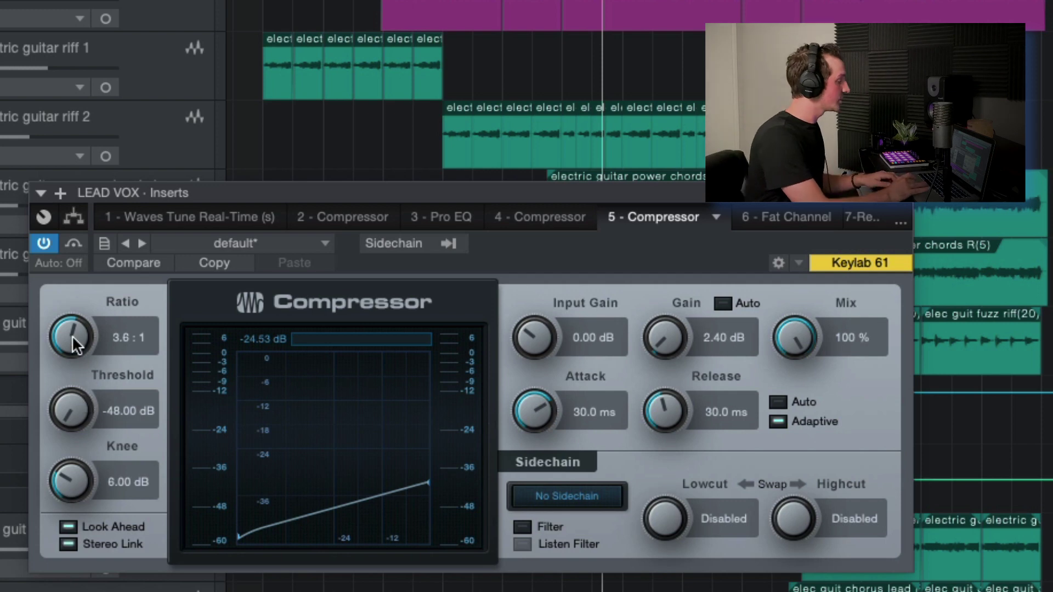
pyautogui.moveTo(71, 334); pyautogui.dragTo(101, 562)
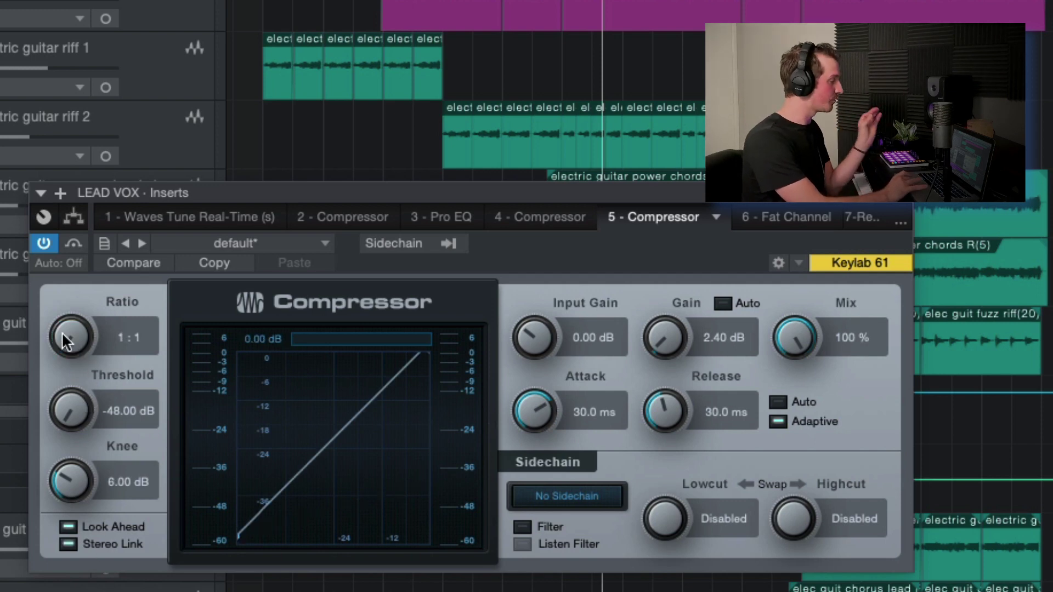
pyautogui.press('space')
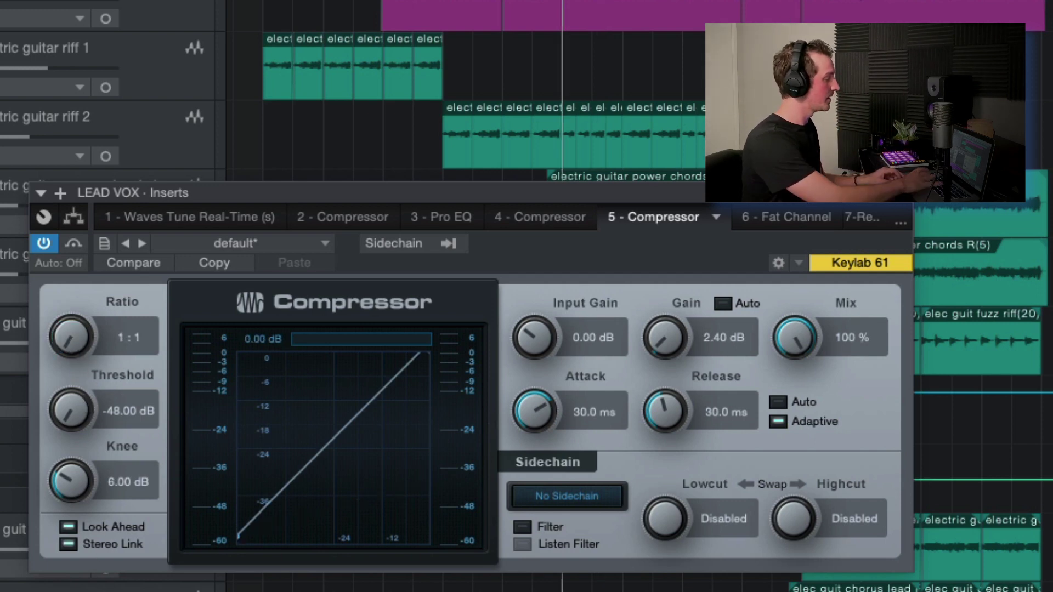
pyautogui.click(78, 329)
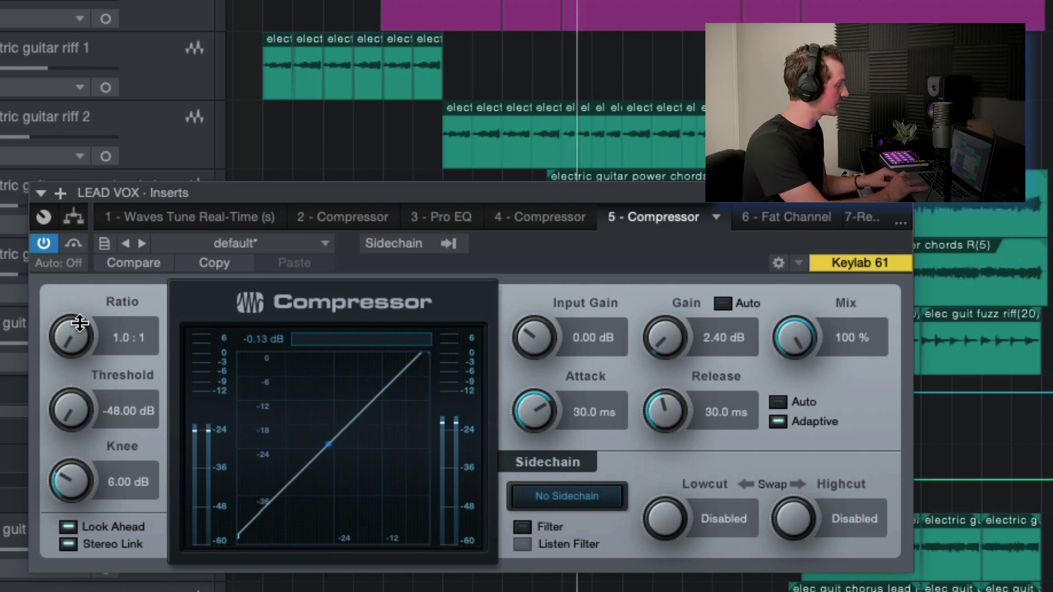
# Nudge the fifth-slot Compressor ratio from 1.0:1 up to 1.1:1.
pyautogui.moveTo(80, 324); pyautogui.dragTo(77, 321)
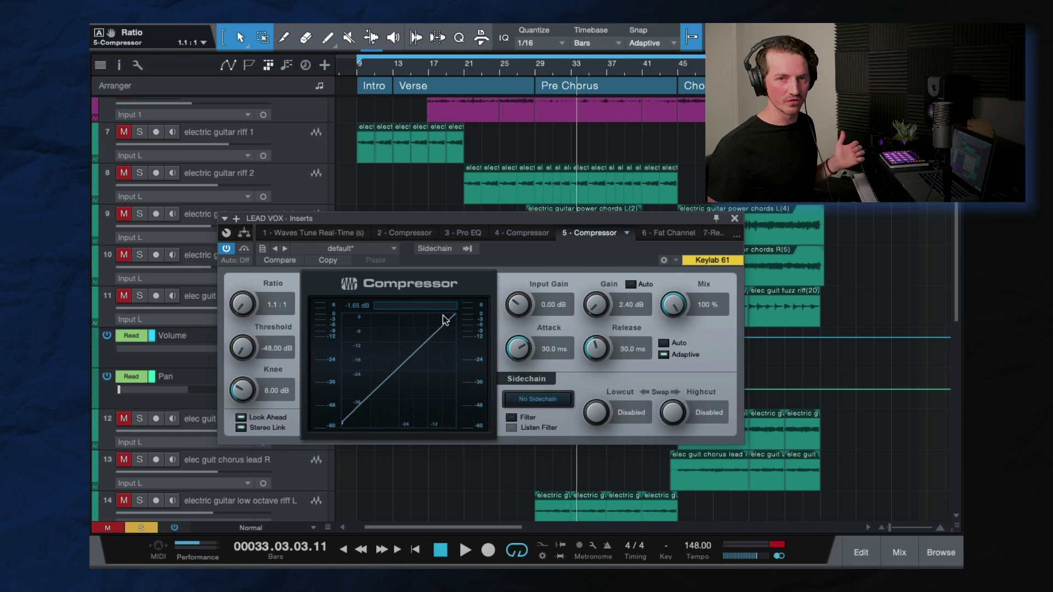
# Enable the bypassed Fat Channel XT insert on LEAD VOX and open its window.
pyautogui.click(734, 218)
pyautogui.click(900, 553)
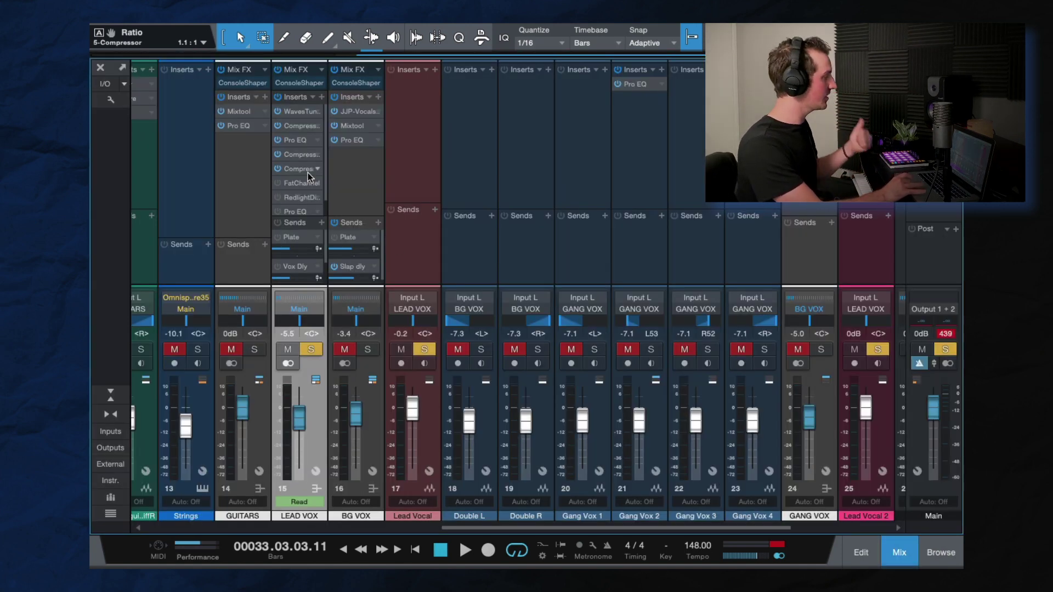
pyautogui.click(278, 183)
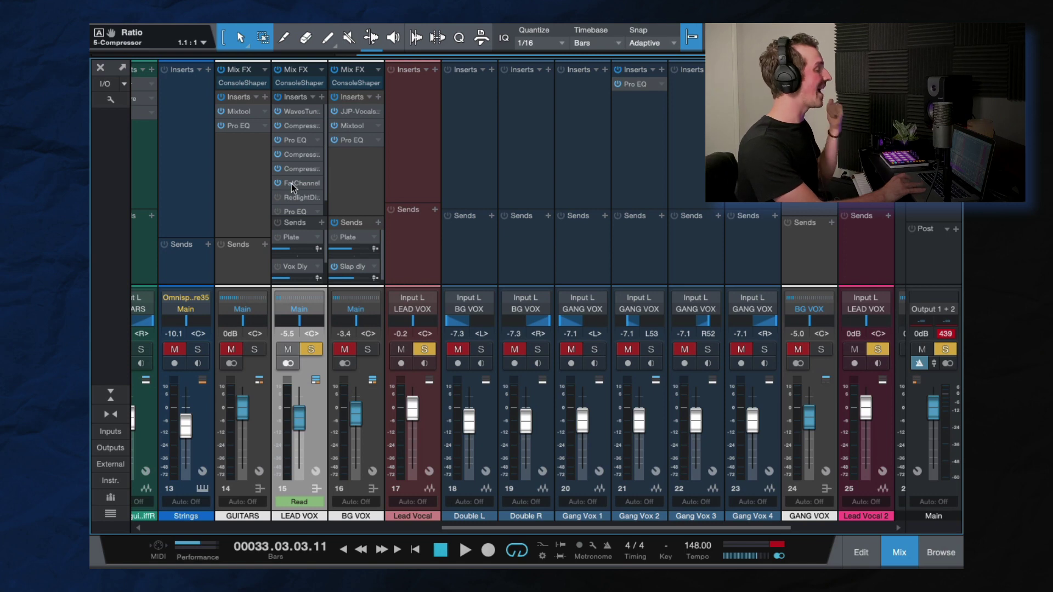
pyautogui.doubleClick(304, 186)
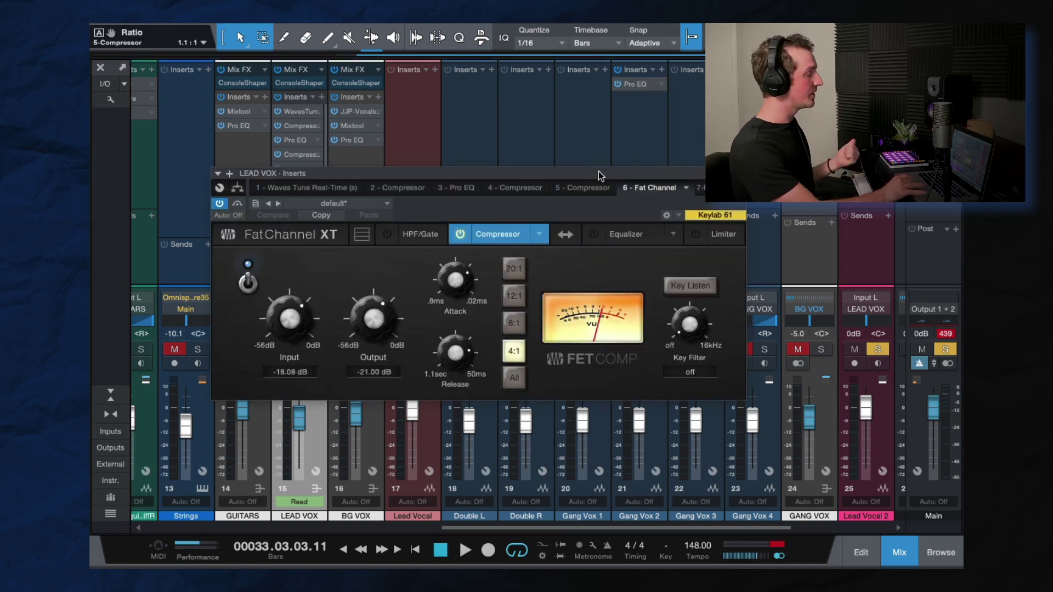
pyautogui.moveTo(598, 171); pyautogui.dragTo(596, 165)
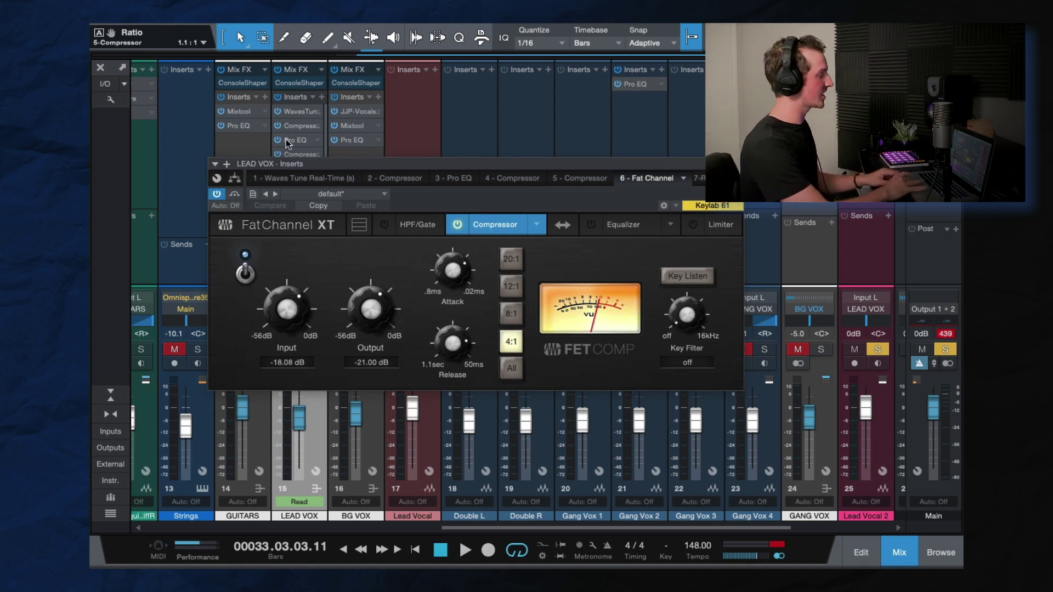
# A/B the Fat Channel's 4:1 FET compressor by switching it off and back on.
pyautogui.press('F3')
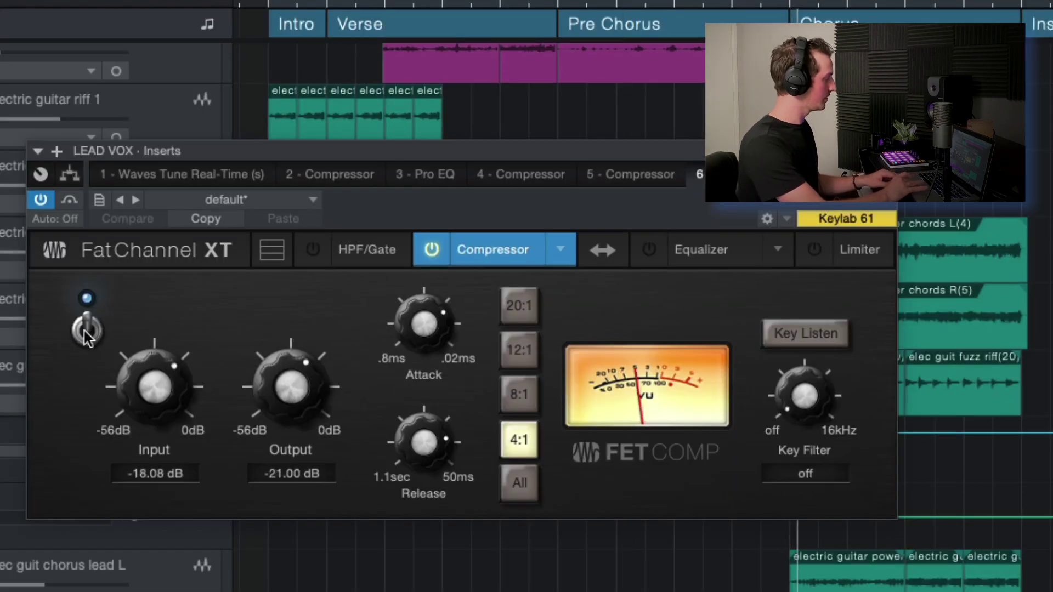
pyautogui.click(87, 331)
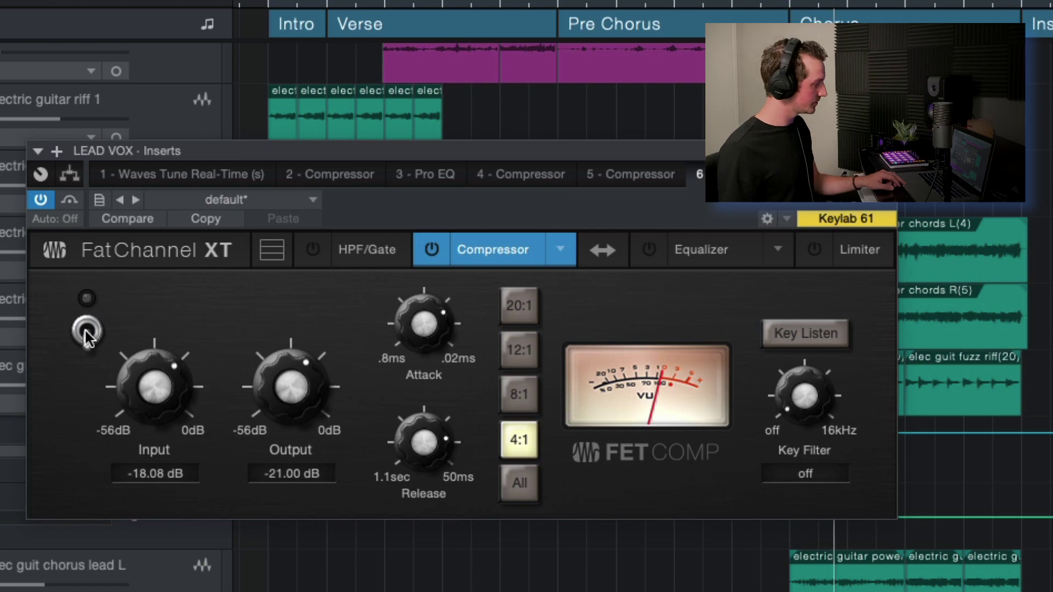
pyautogui.click(87, 331)
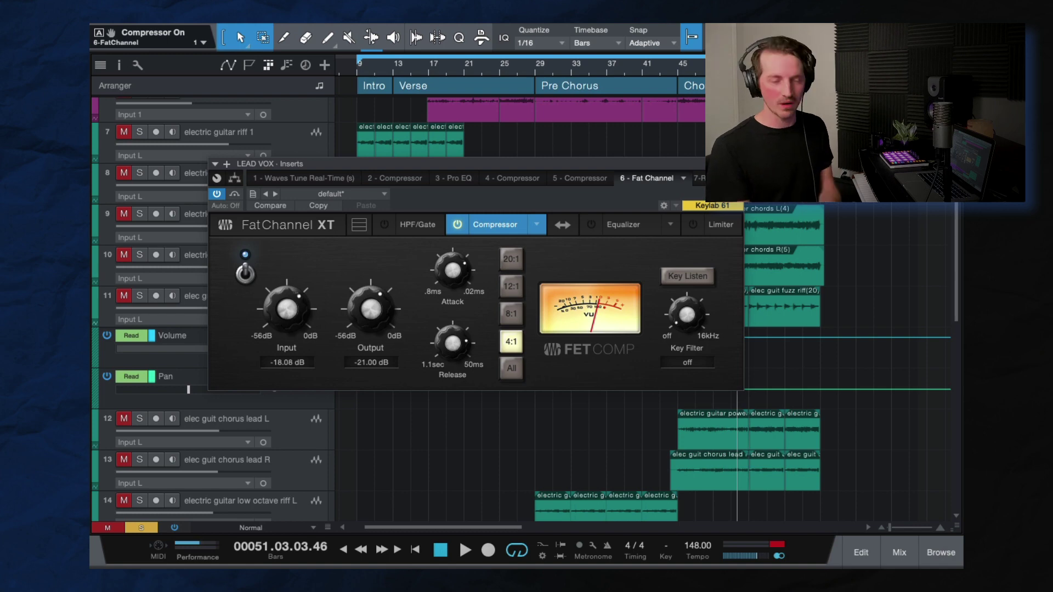
# Close the Fat Channel and open LEAD VOX's seventh-slot RedlightDist (Drive 1.93, Hard Tube).
pyautogui.hotkey('ctrl', 'w')
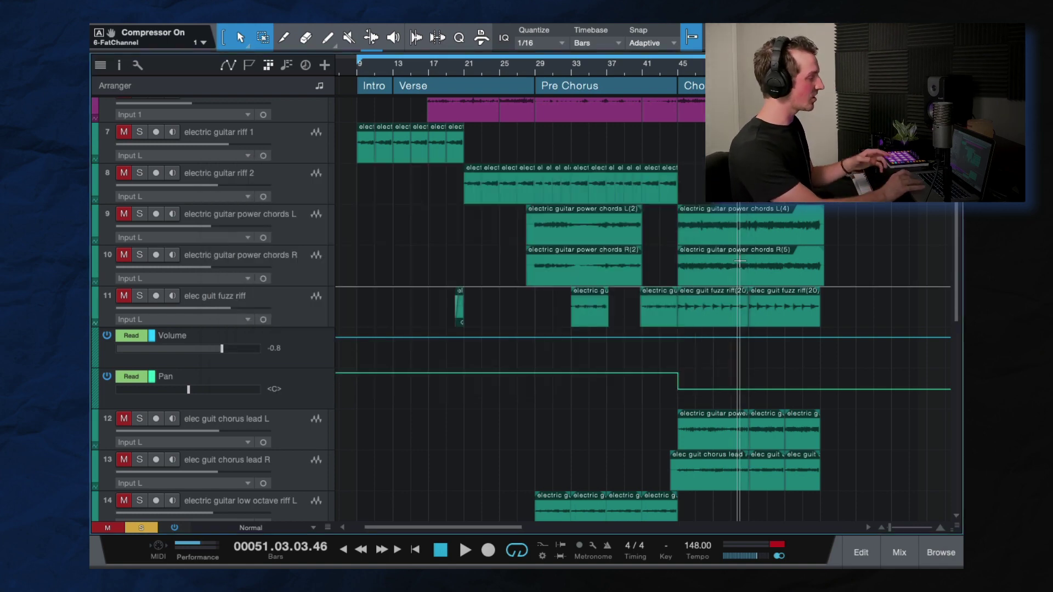
pyautogui.click(894, 552)
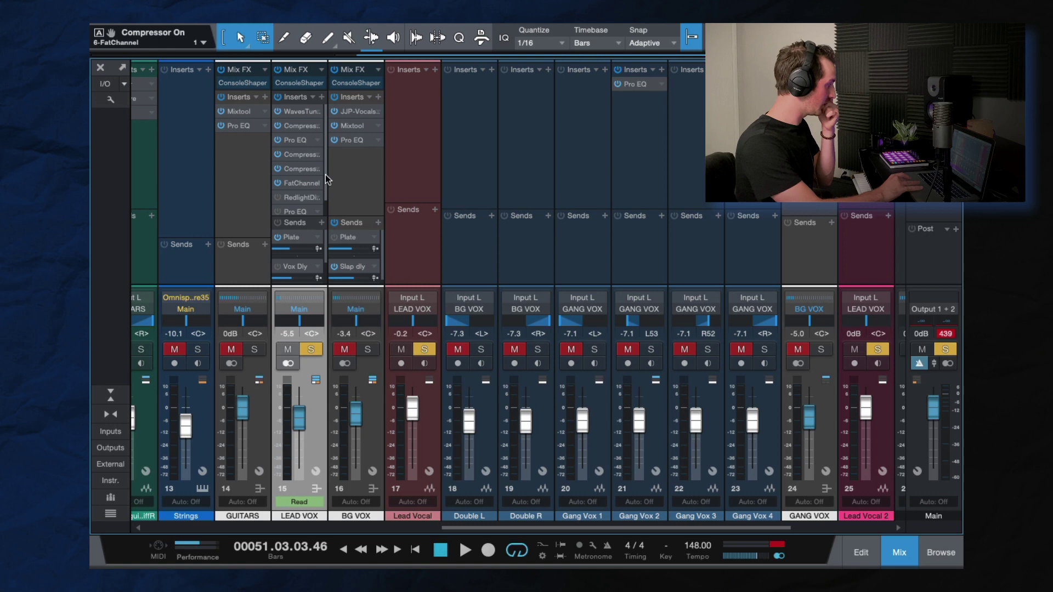
pyautogui.scroll(-1, 325, 174)
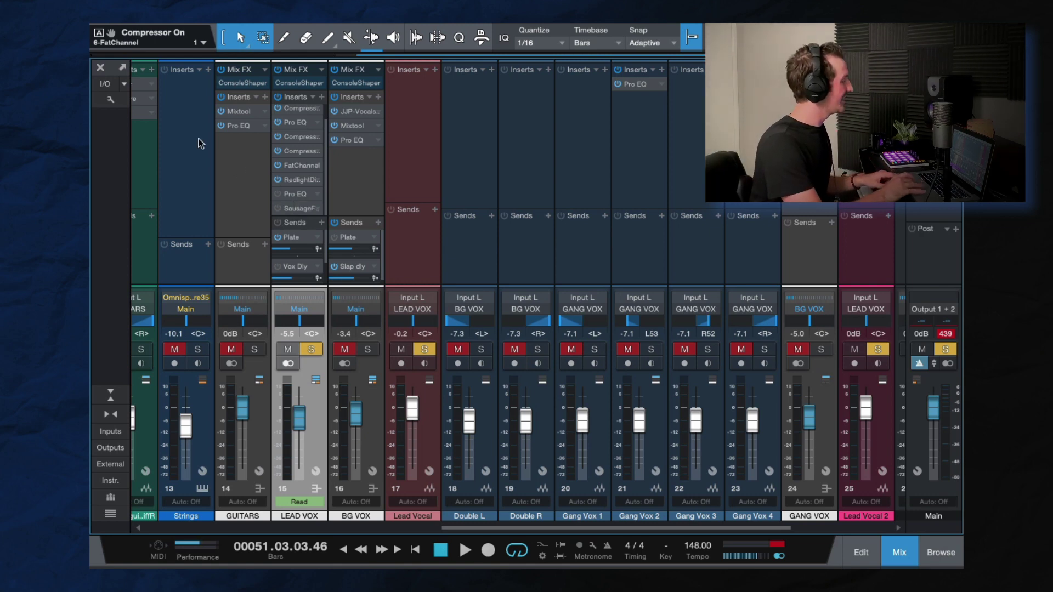
pyautogui.click(295, 181)
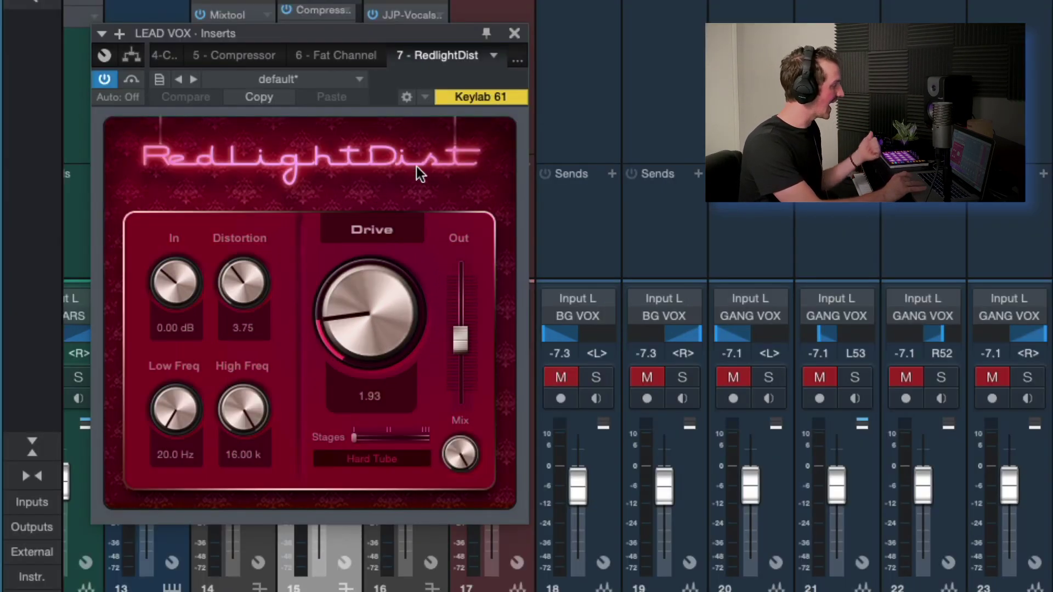
# Keep RedlightDist's waveshape on Hard Tube and briefly audition it.
pyautogui.press('F3')
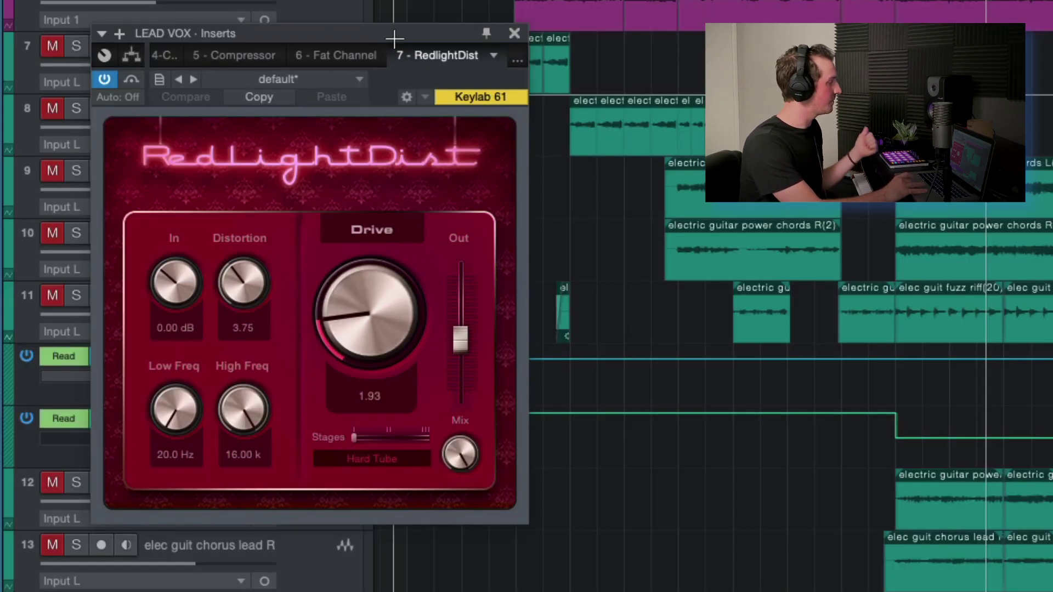
pyautogui.click(352, 459)
pyautogui.click(384, 504)
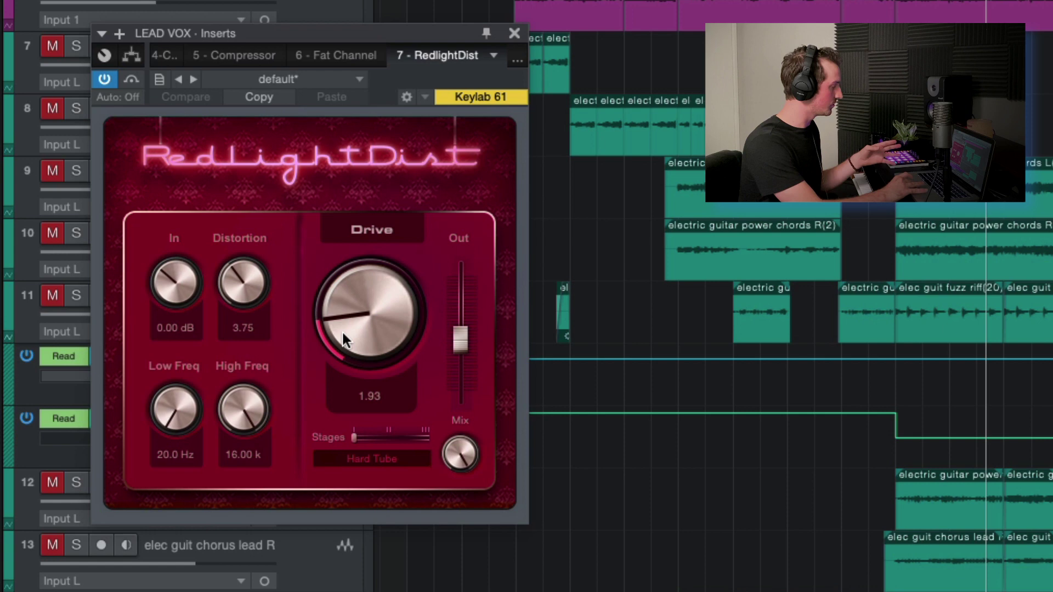
pyautogui.press('space')
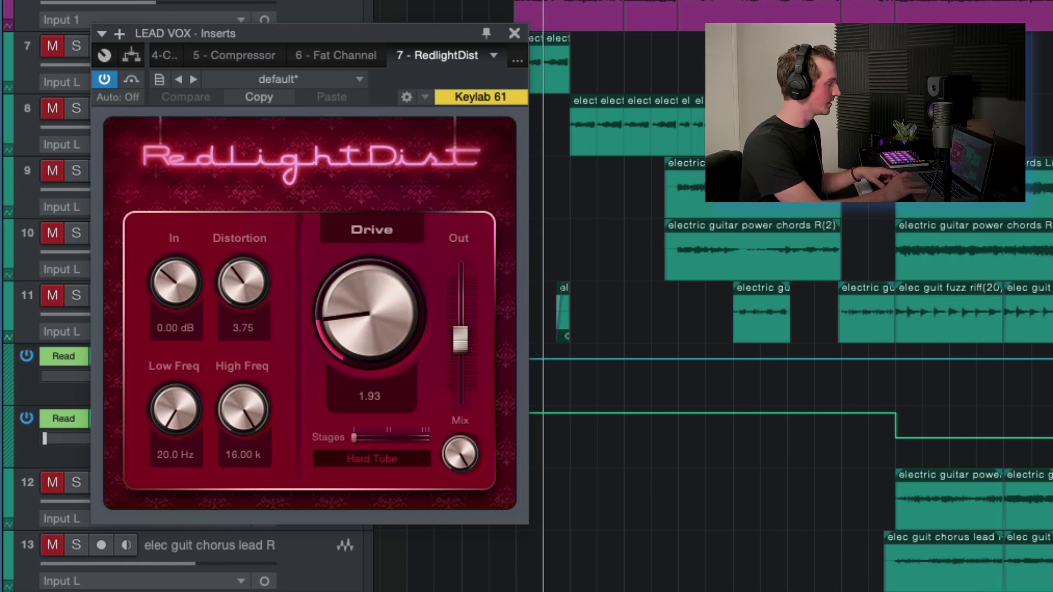
pyautogui.press('space')
pyautogui.press('space')
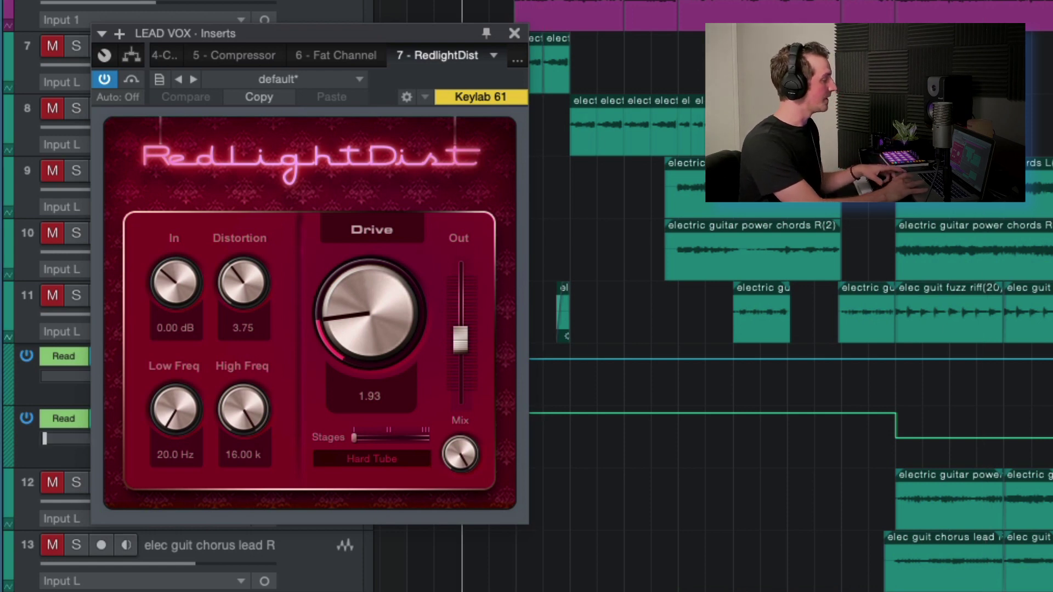
pyautogui.moveTo(449, 36); pyautogui.dragTo(449, 101)
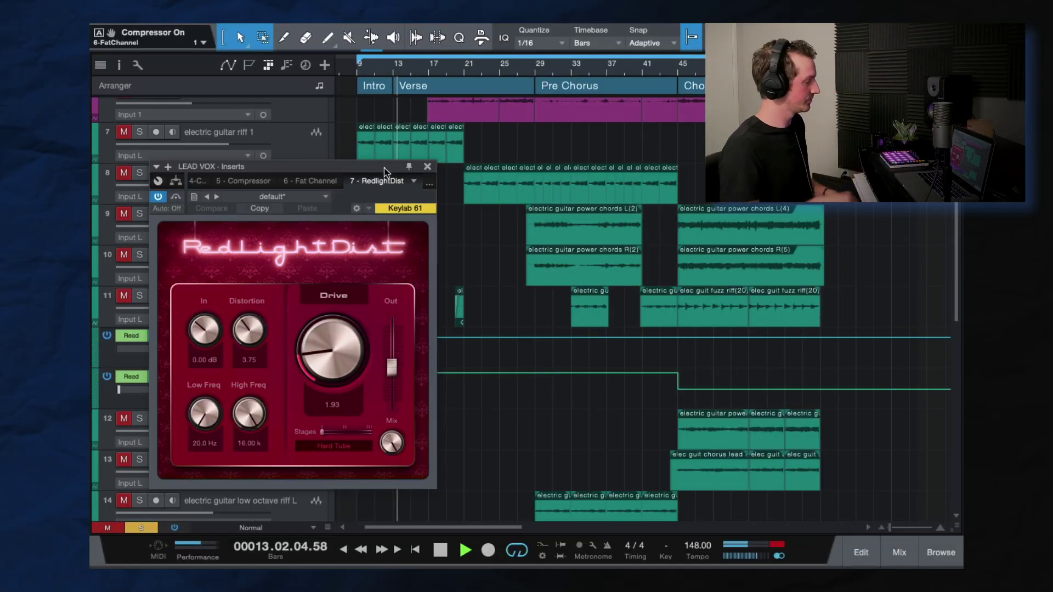
pyautogui.moveTo(313, 165); pyautogui.dragTo(380, 152)
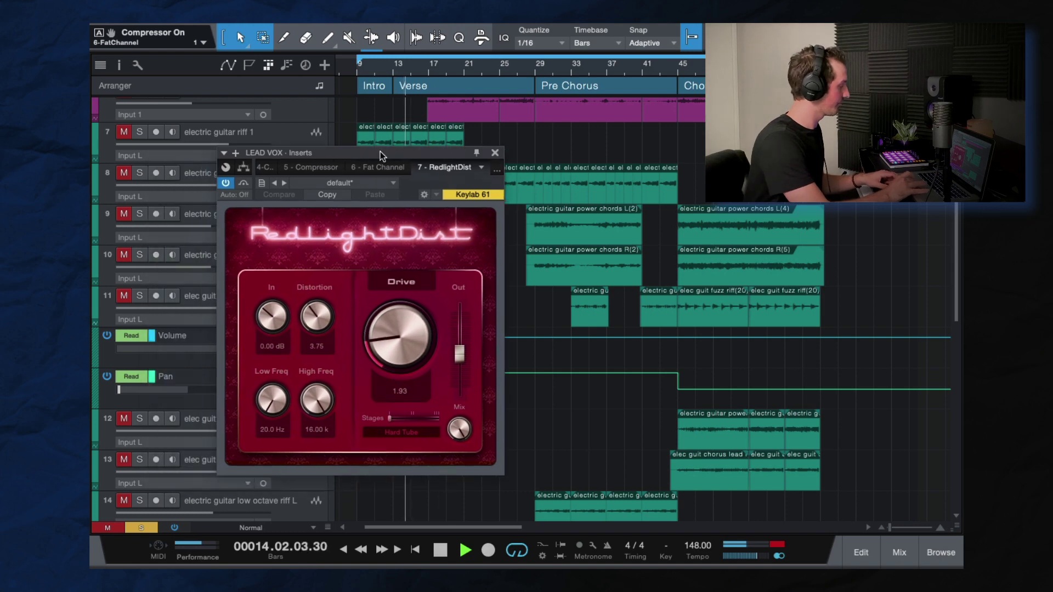
# Turn off global solo and A/B RedlightDist's bypass during playback, leaving it active.
pyautogui.click(138, 527)
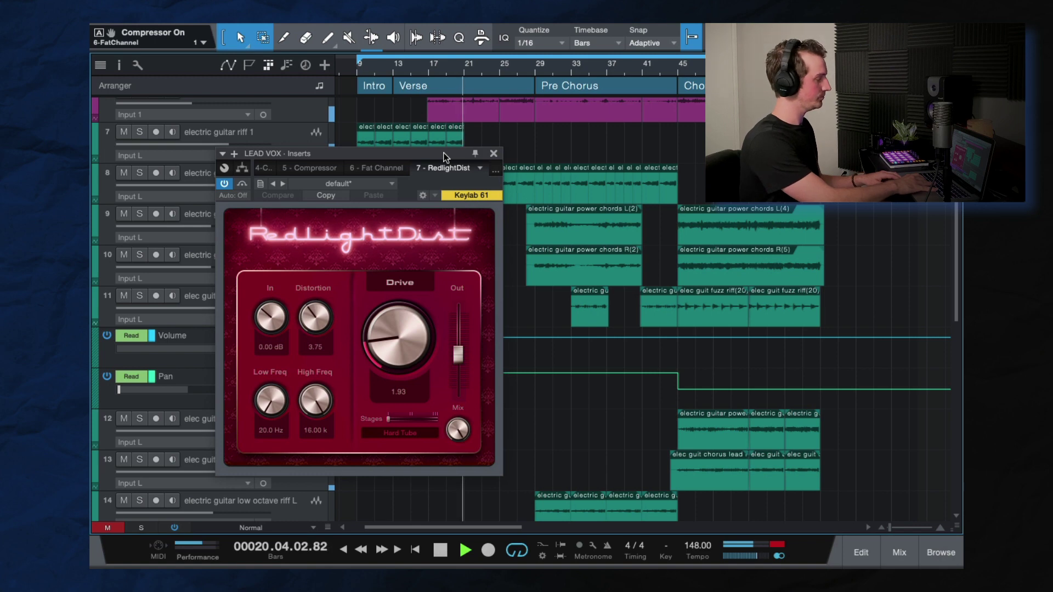
pyautogui.press('space')
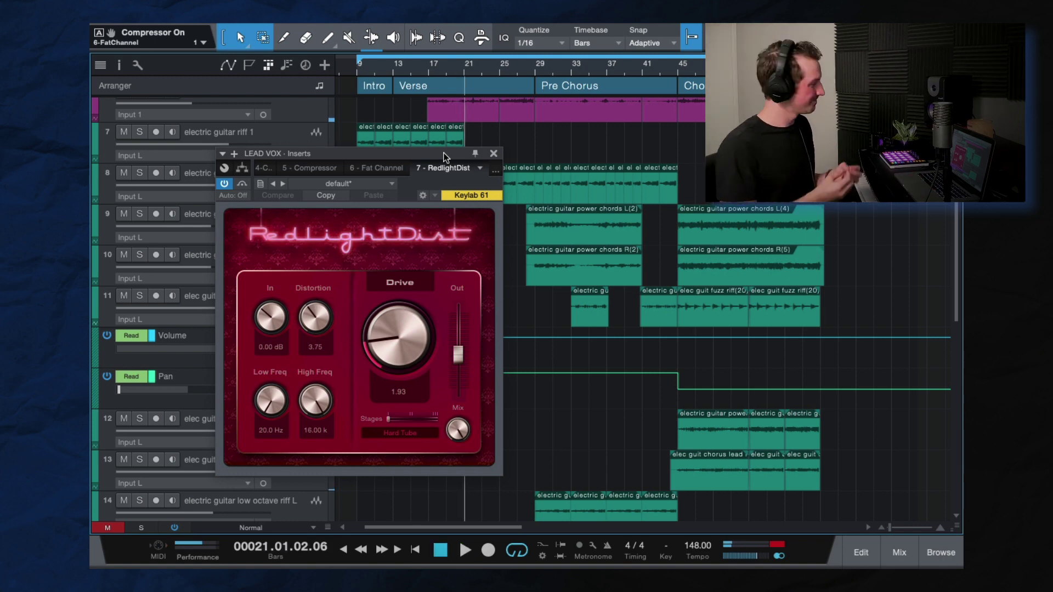
pyautogui.press('space')
pyautogui.click(224, 183)
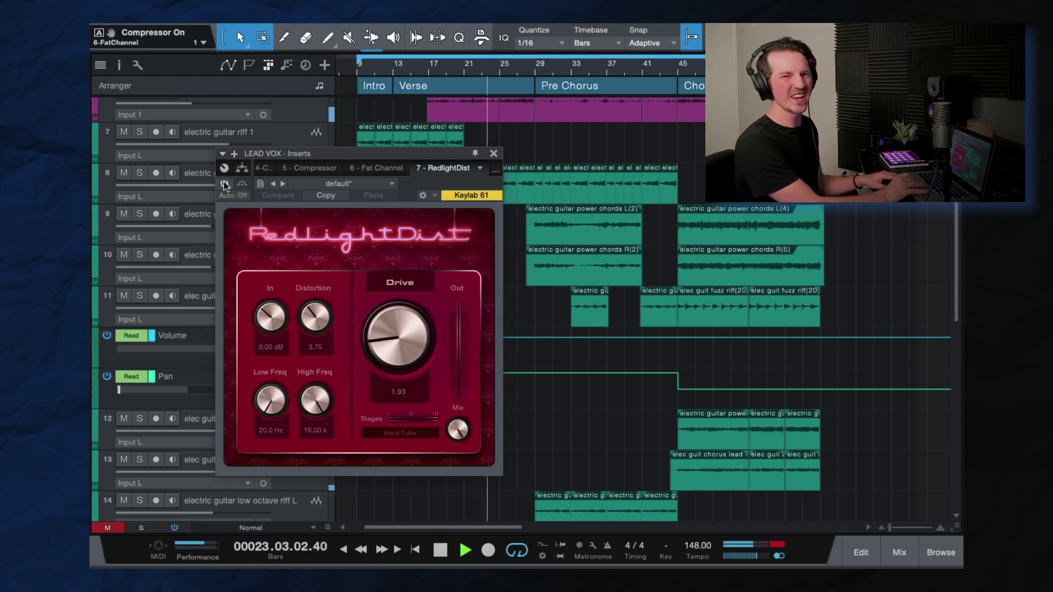
pyautogui.click(225, 184)
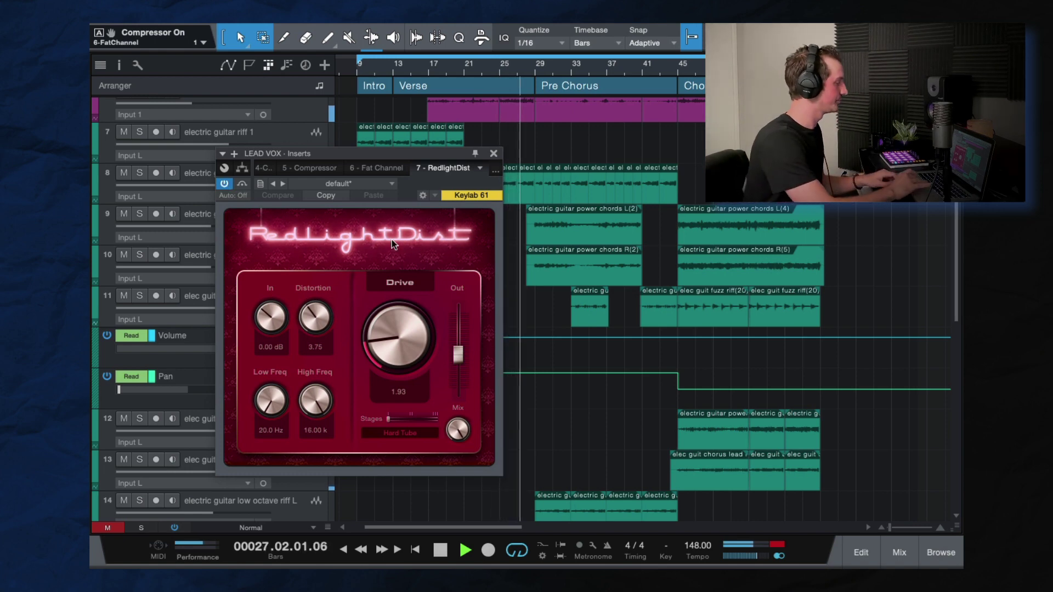
pyautogui.press('space')
pyautogui.press('F3')
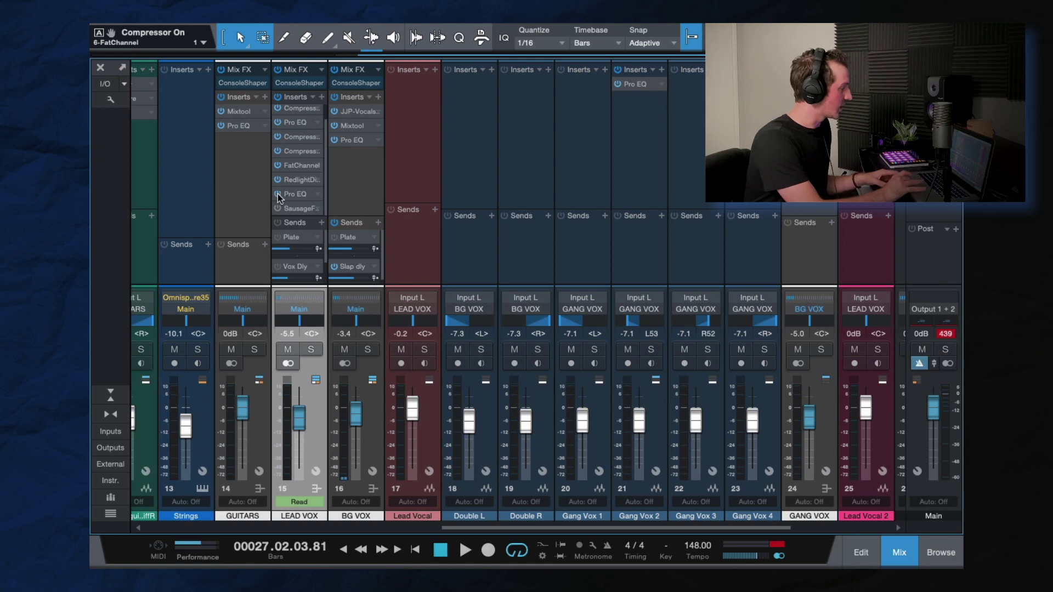
# Activate LEAD VOX's bypassed eighth-slot Pro EQ and play from bar 13 to check its high cut.
pyautogui.click(305, 198)
pyautogui.click(306, 199)
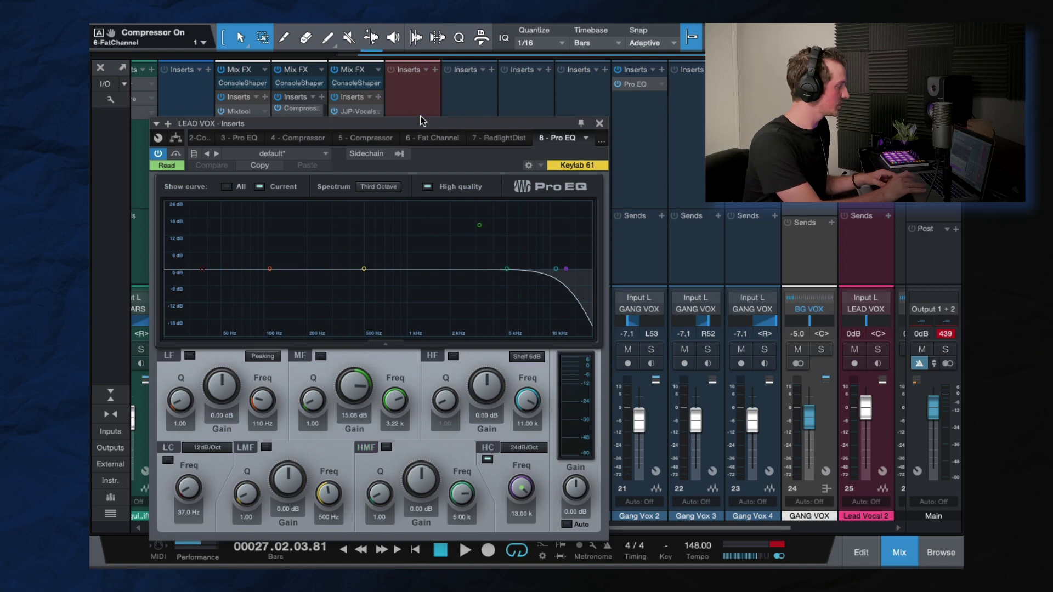
pyautogui.press('F3')
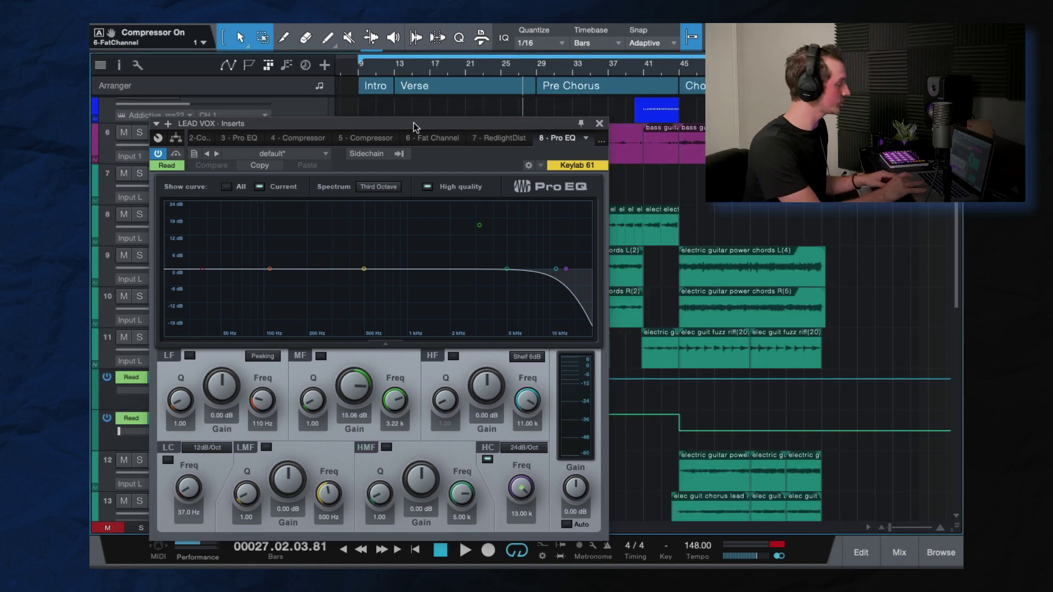
pyautogui.moveTo(414, 123); pyautogui.dragTo(432, 117)
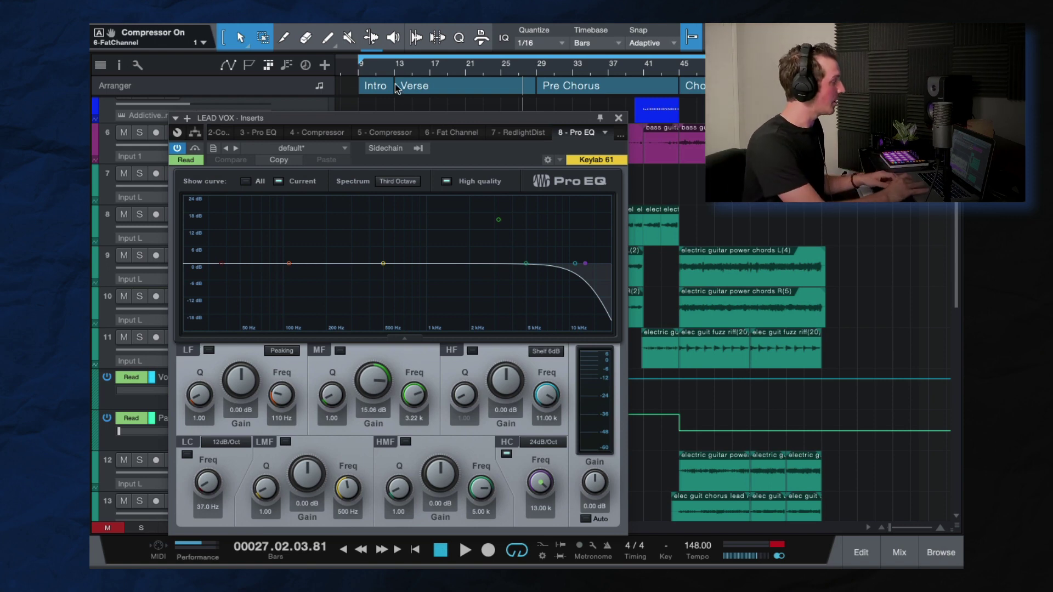
pyautogui.click(398, 66)
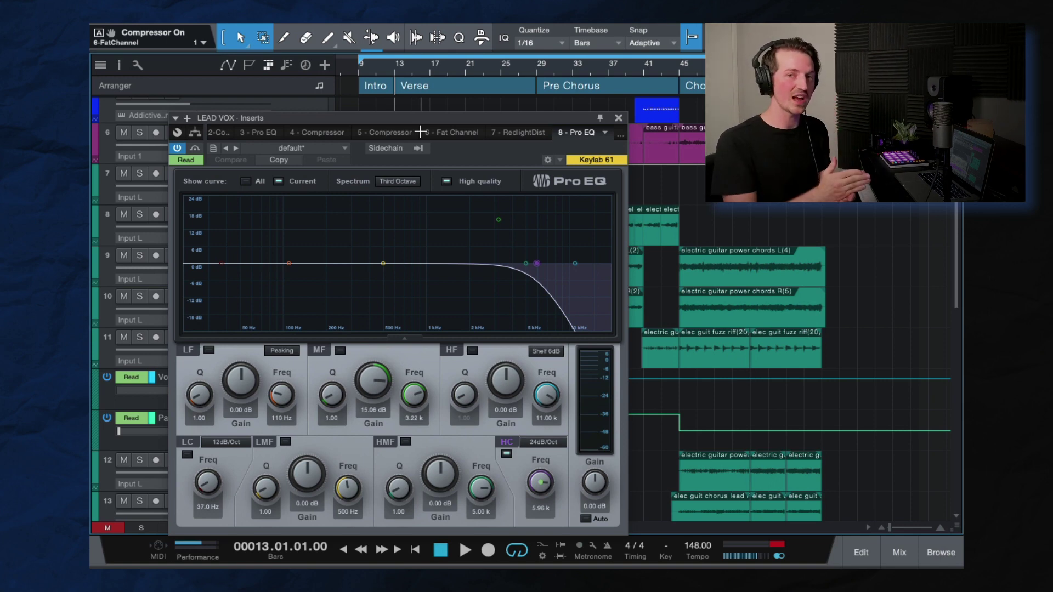
pyautogui.press('space')
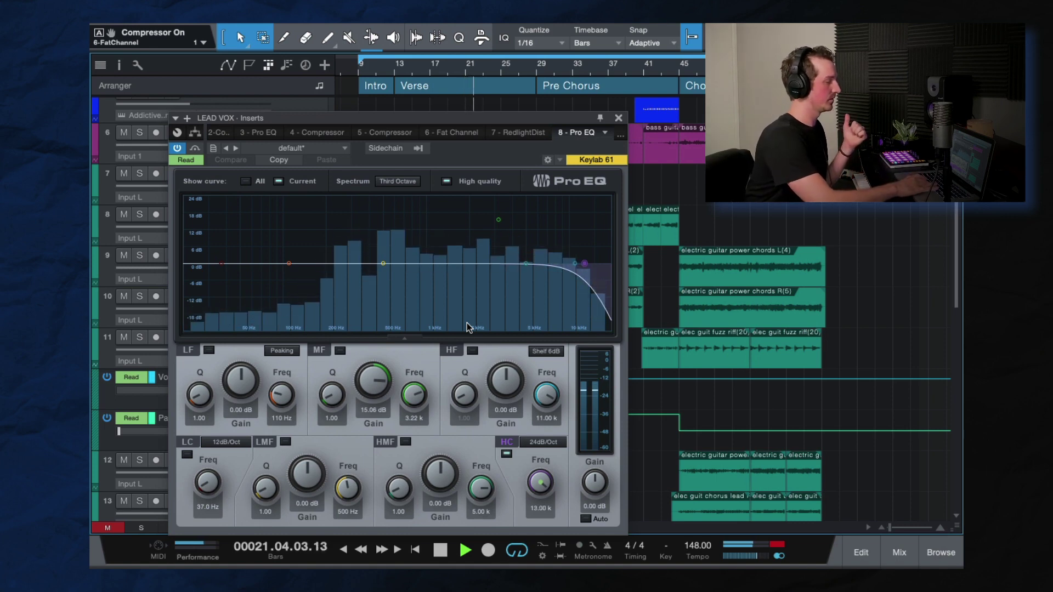
# Open the Sausage Fattener insert on the LEAD VOX channel.
pyautogui.press('space')
pyautogui.press('F3')
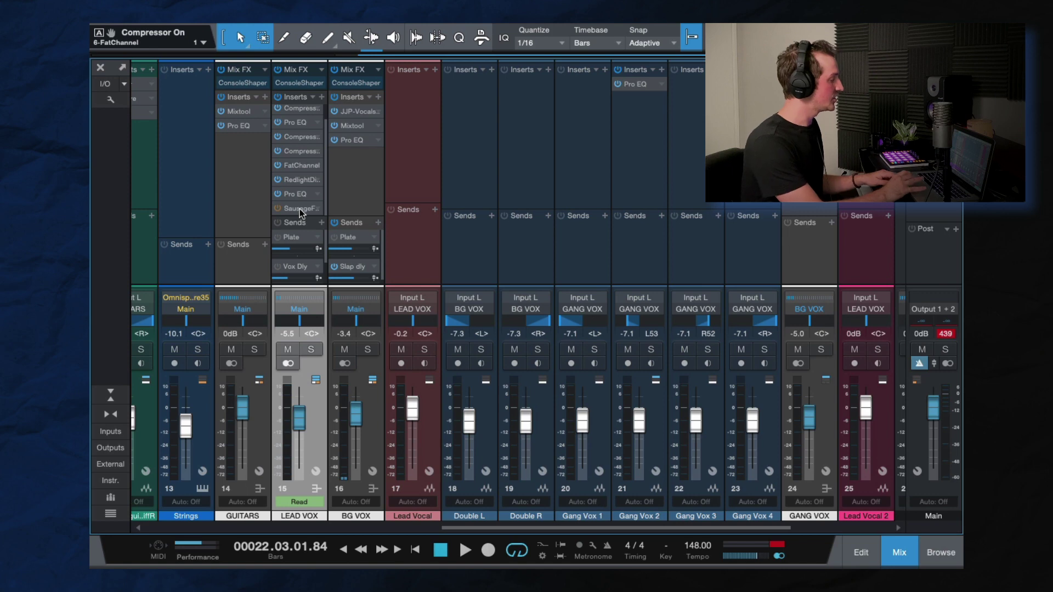
pyautogui.click(299, 208)
pyautogui.moveTo(535, 193); pyautogui.dragTo(541, 124)
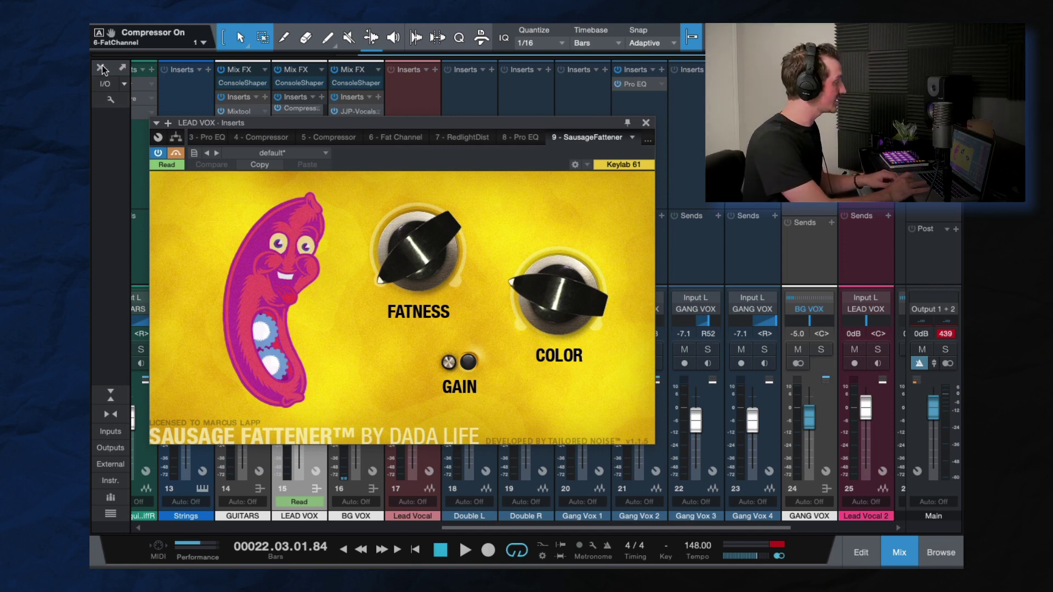
# Play from bar 41 and set the Sausage Fattener's Color to about 30 %.
pyautogui.press('F3')
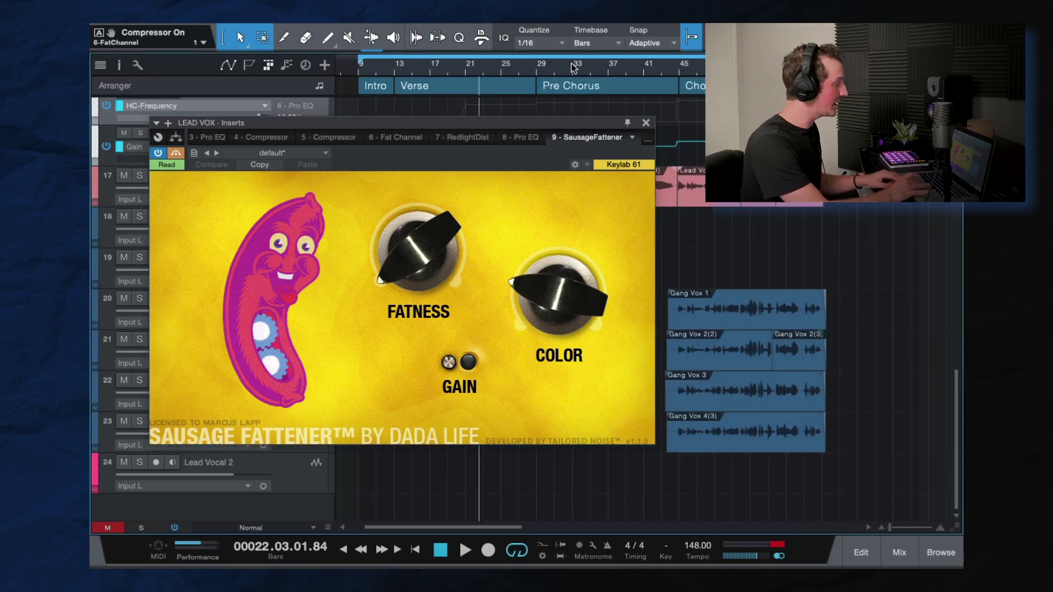
pyautogui.click(644, 67)
pyautogui.press('space')
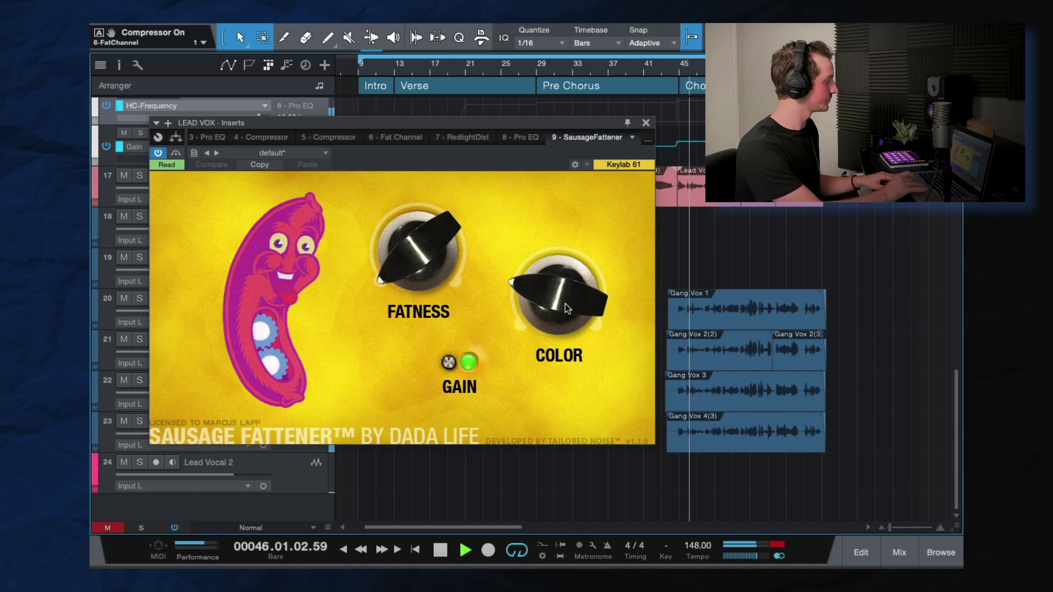
pyautogui.moveTo(565, 301); pyautogui.dragTo(564, 271)
pyautogui.moveTo(577, 84); pyautogui.dragTo(584, 253)
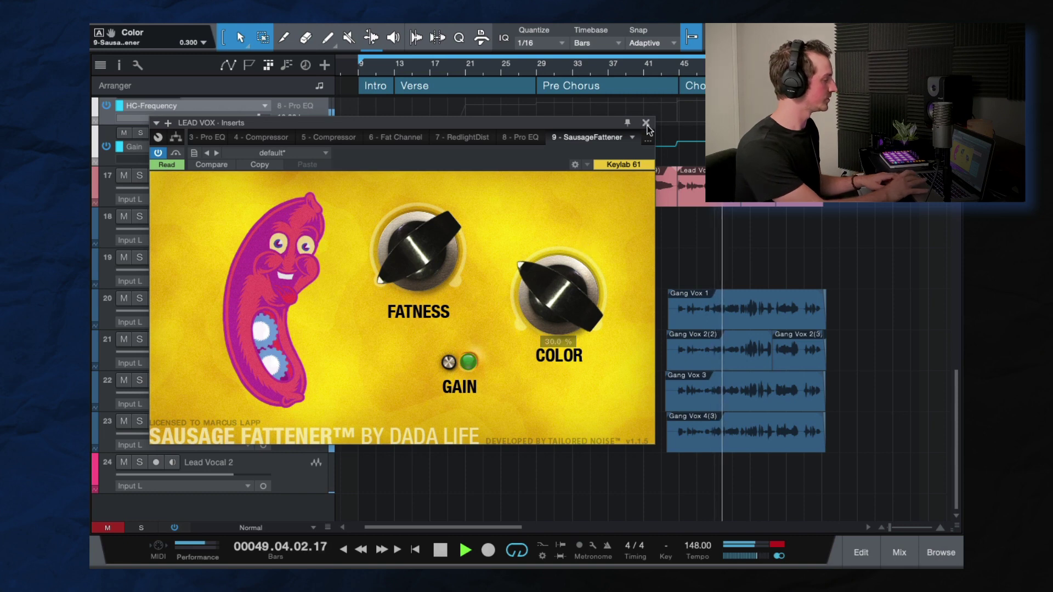
pyautogui.press('space')
# Close the Sausage Fattener window and return to the mixer console.
pyautogui.click(646, 123)
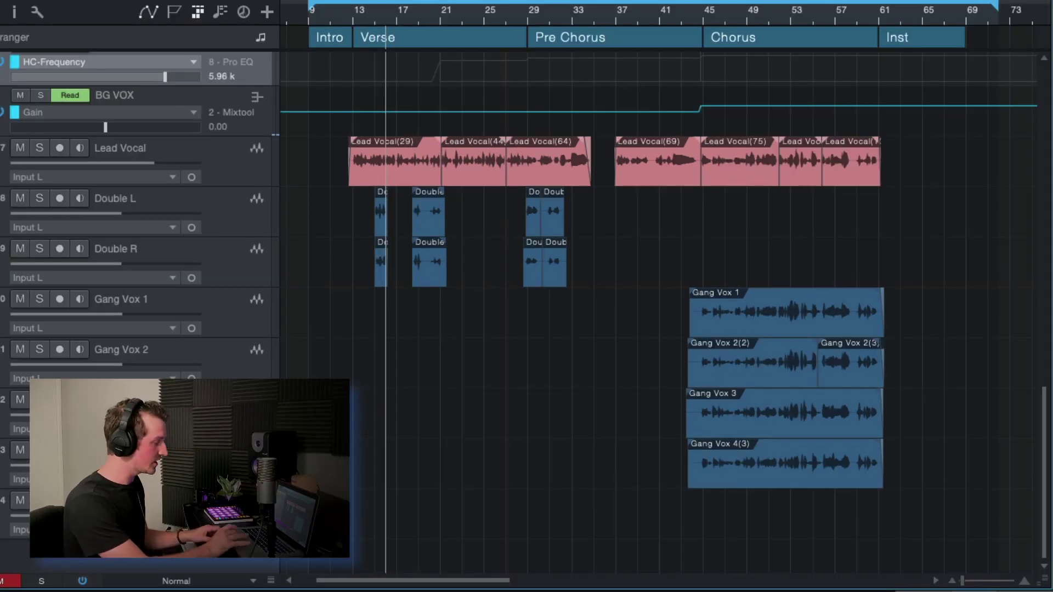
pyautogui.press('F3')
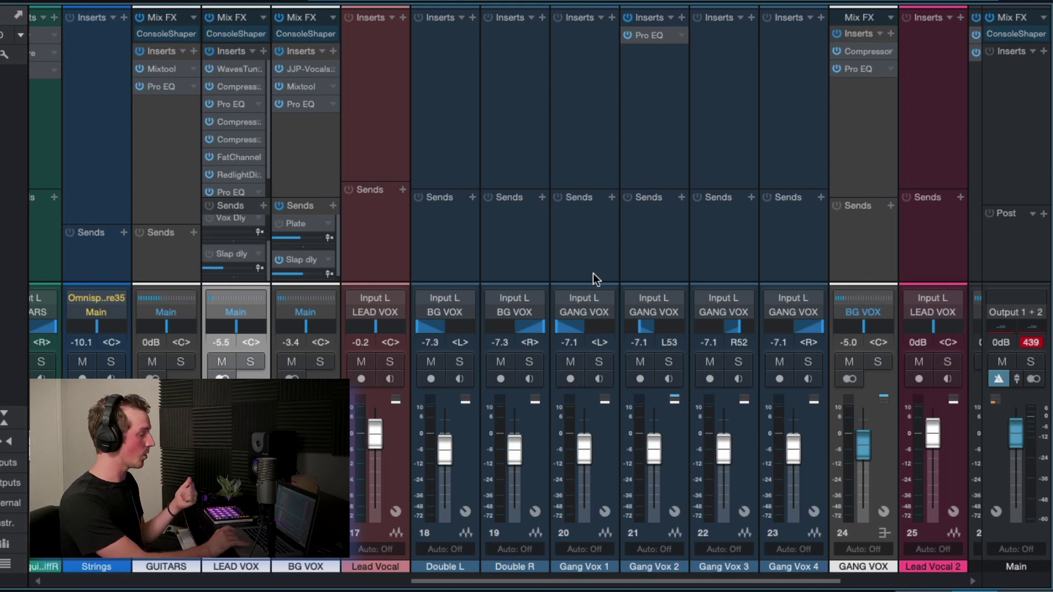
# Inspect the Microshift, Plate, Vox Dly and Slap dly effect return channels.
pyautogui.hscroll(4, 593, 273)
pyautogui.click(912, 222)
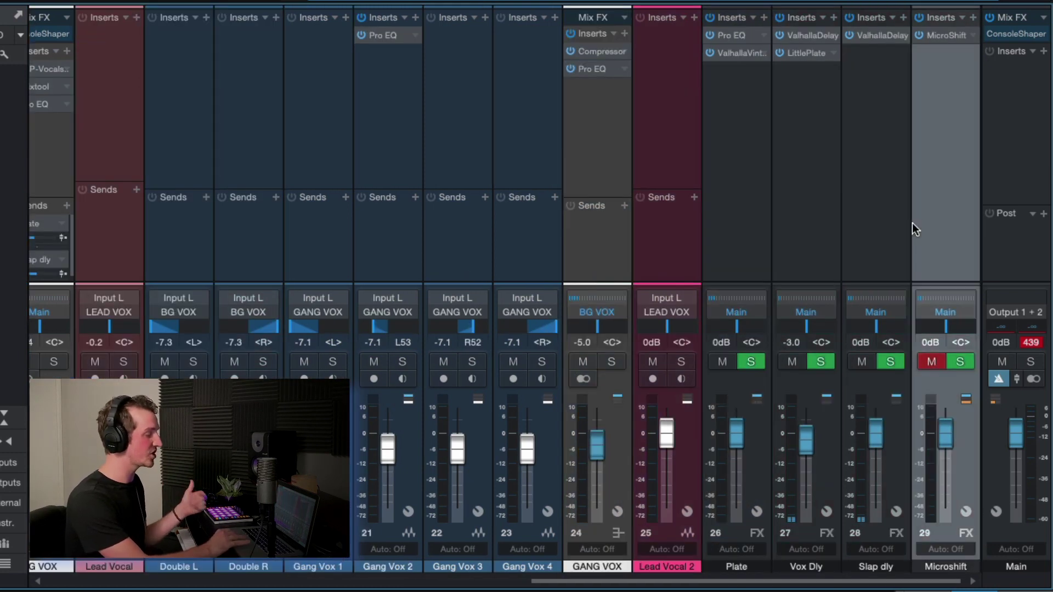
pyautogui.click(742, 210)
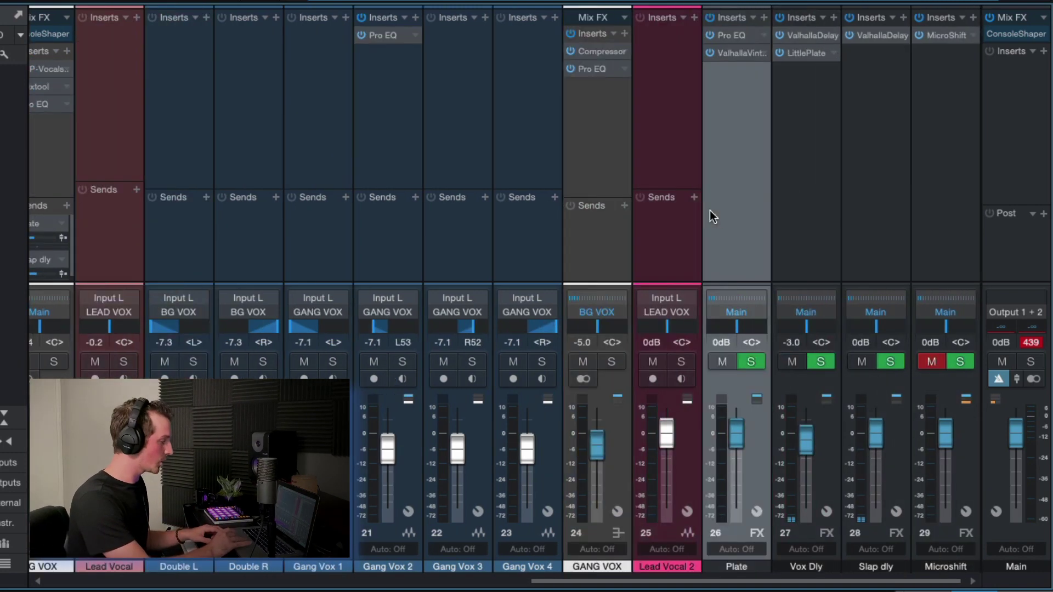
pyautogui.click(790, 146)
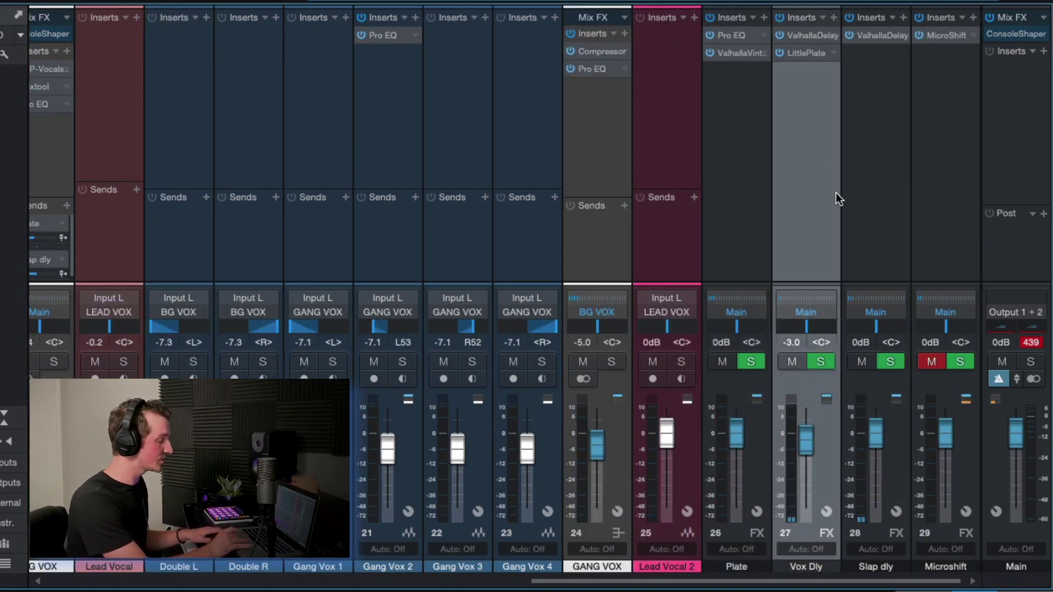
pyautogui.click(859, 158)
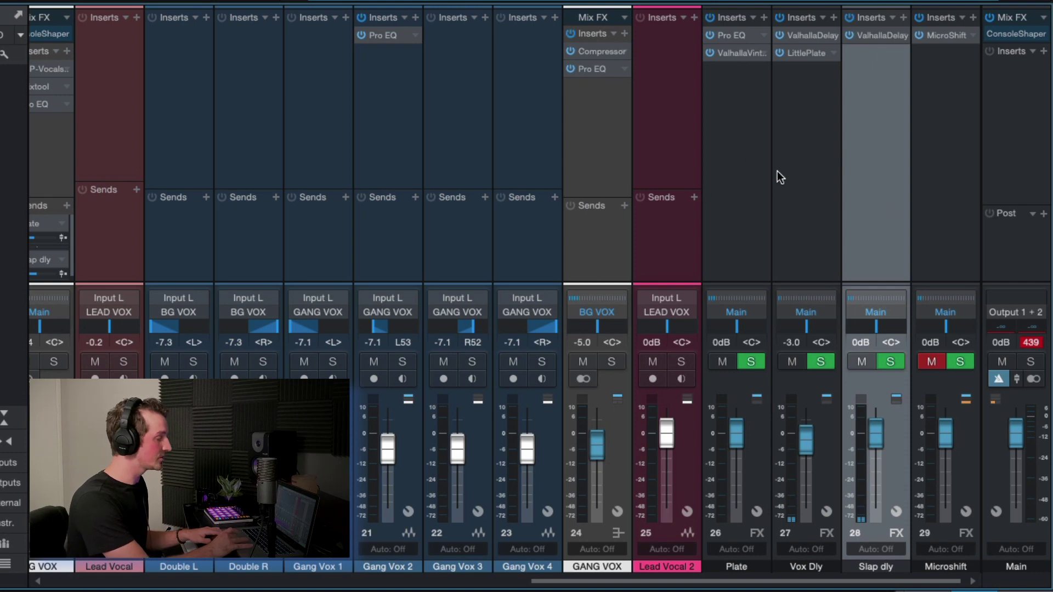
pyautogui.click(739, 211)
pyautogui.click(811, 207)
pyautogui.click(851, 219)
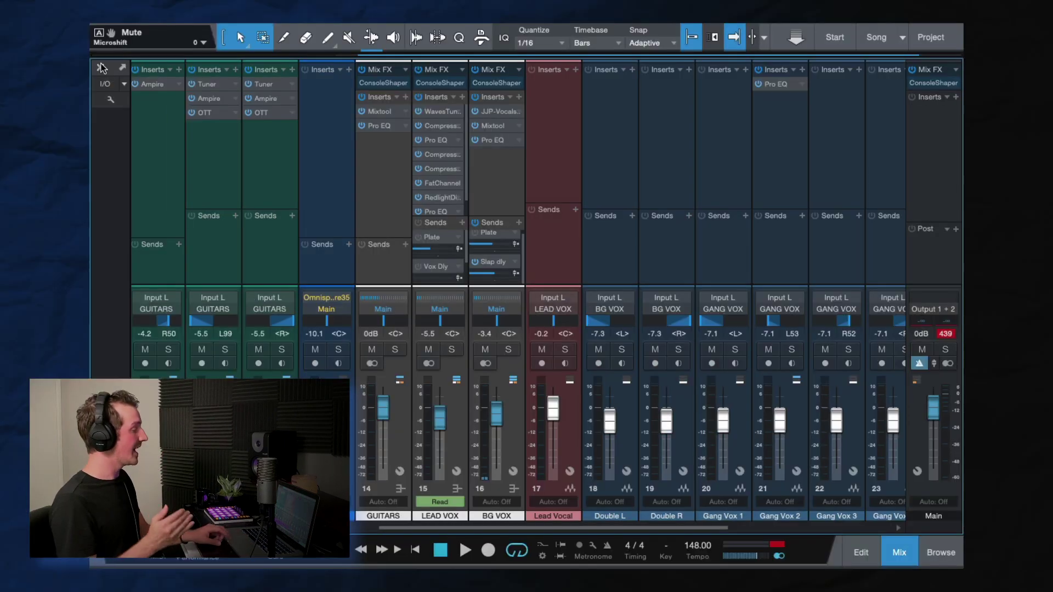
# Start playback from the Verse and select the Lead Vocal track in the console.
pyautogui.press('F3')
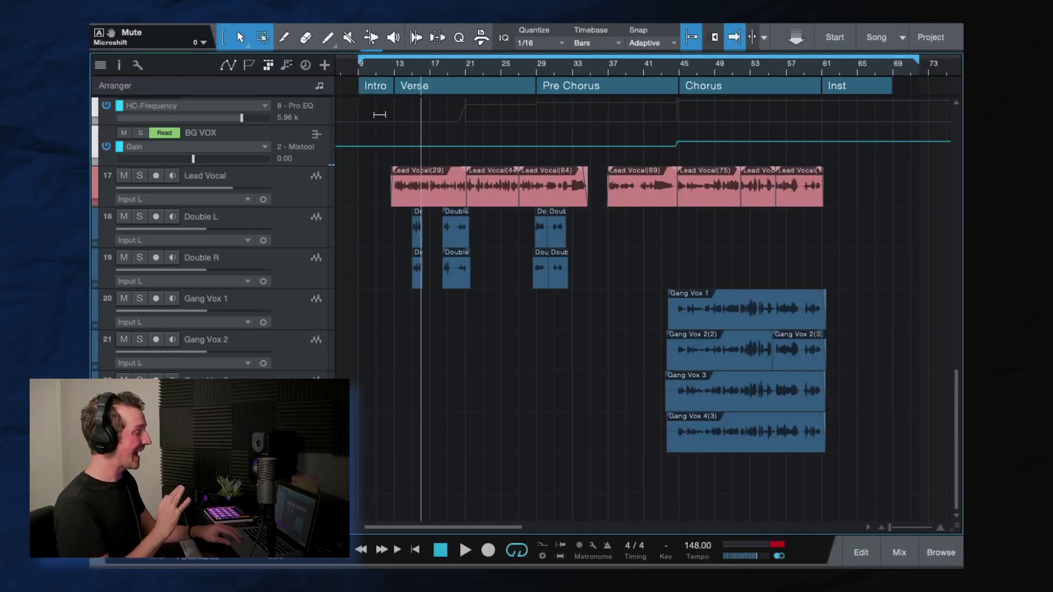
pyautogui.click(393, 70)
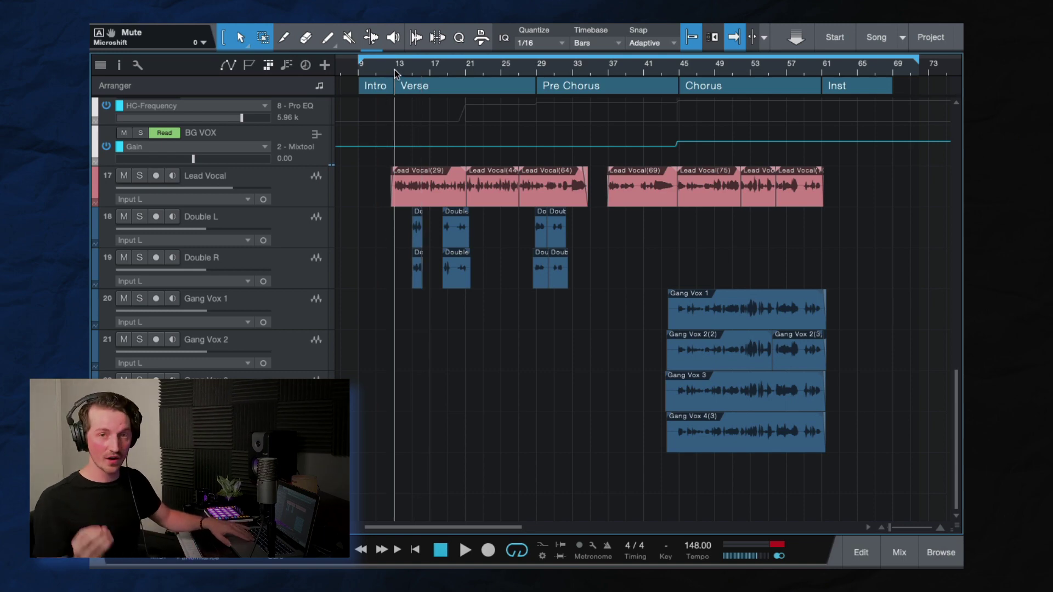
pyautogui.press('space')
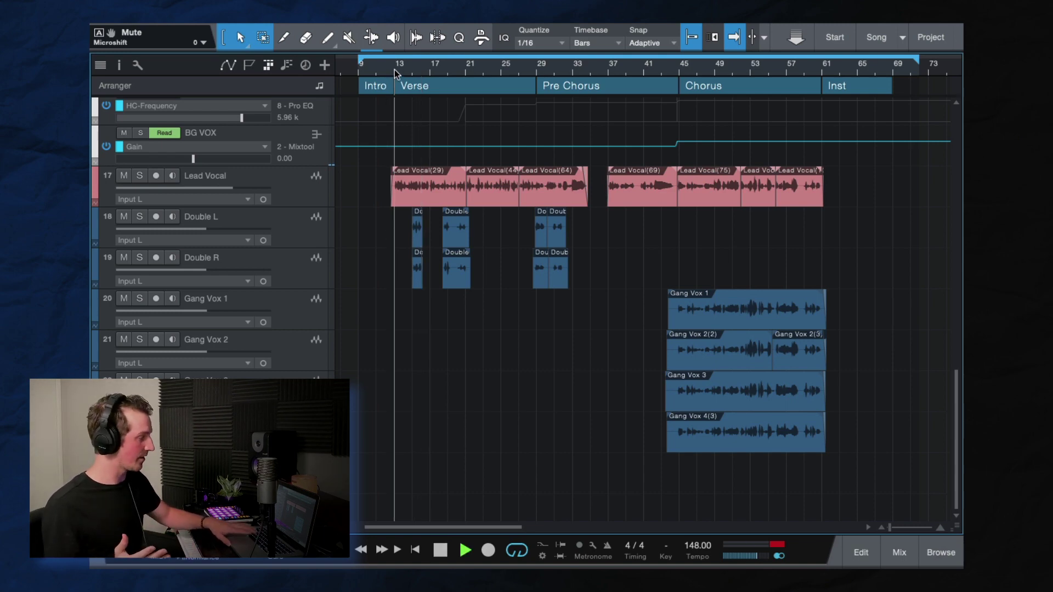
pyautogui.scroll(1, 423, 118)
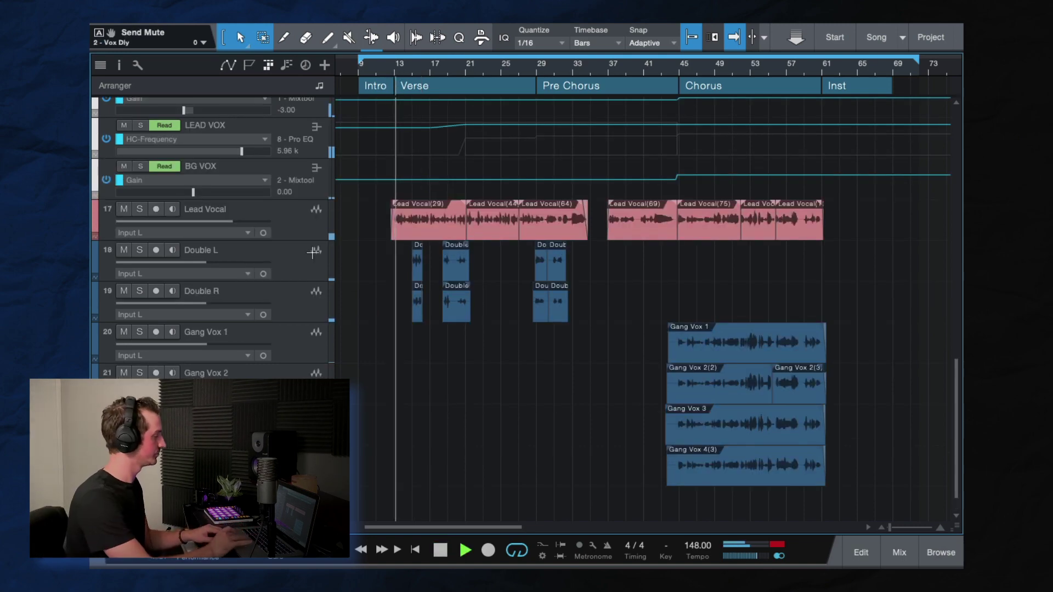
pyautogui.click(305, 216)
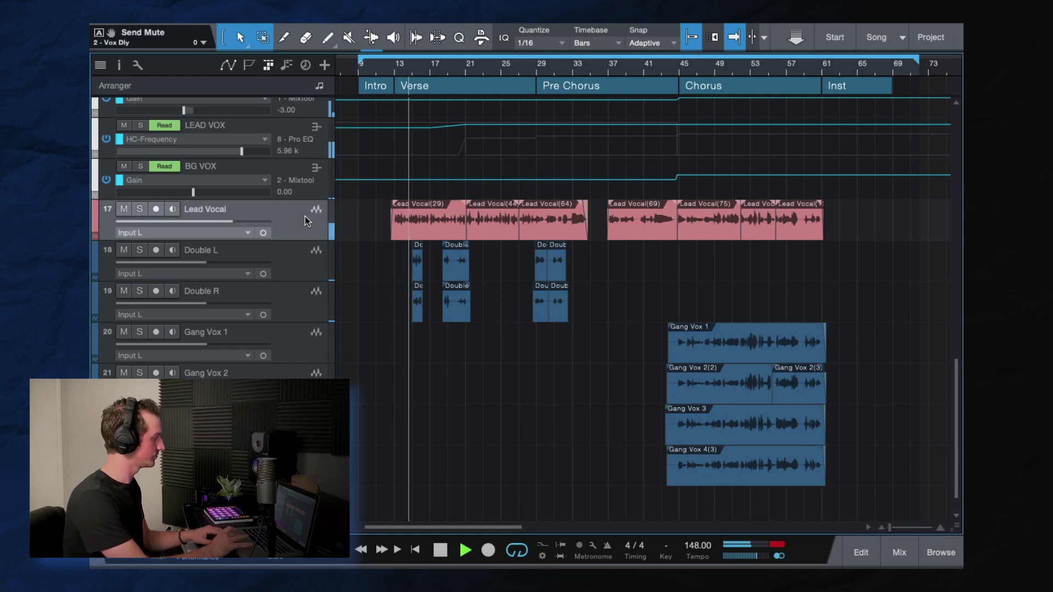
pyautogui.press('F3')
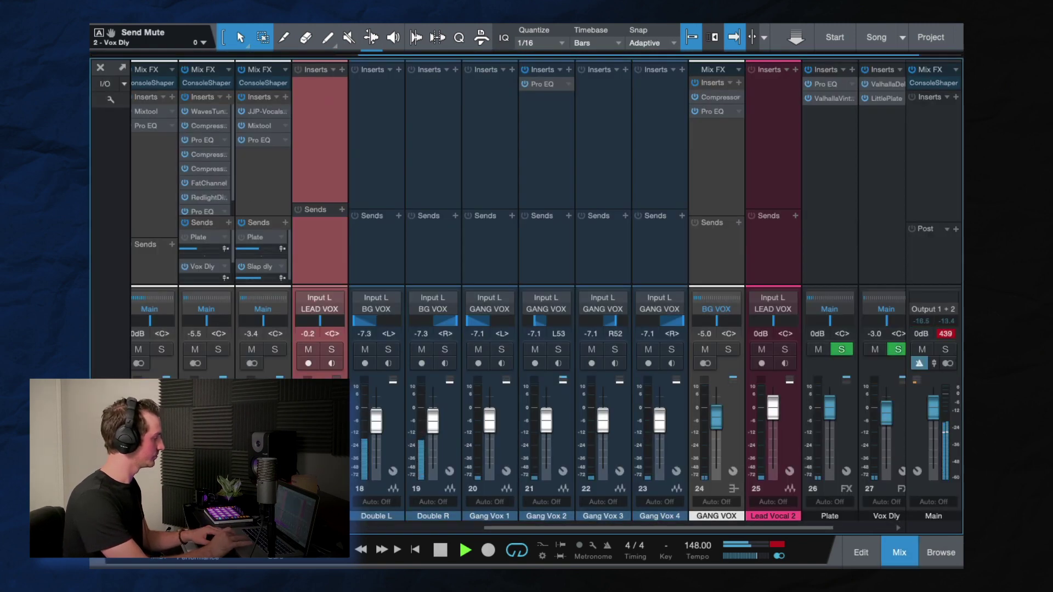
# Select the LEAD VOX bus, check its Vox Dly send at -21.0 dB and Slap dly send, then stop.
pyautogui.click(218, 222)
pyautogui.scroll(-1, 233, 211)
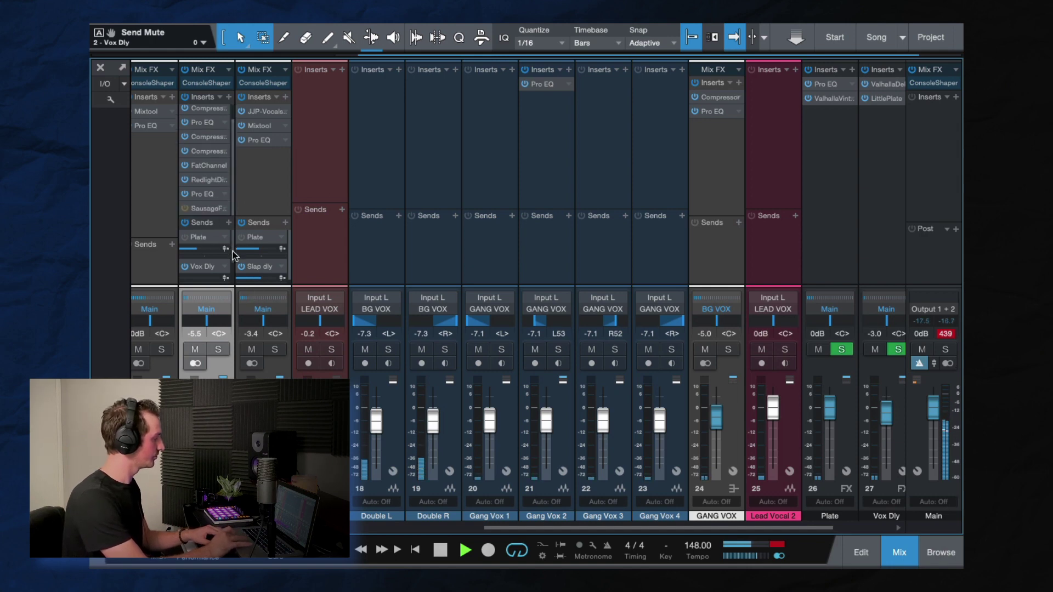
pyautogui.scroll(-1, 230, 248)
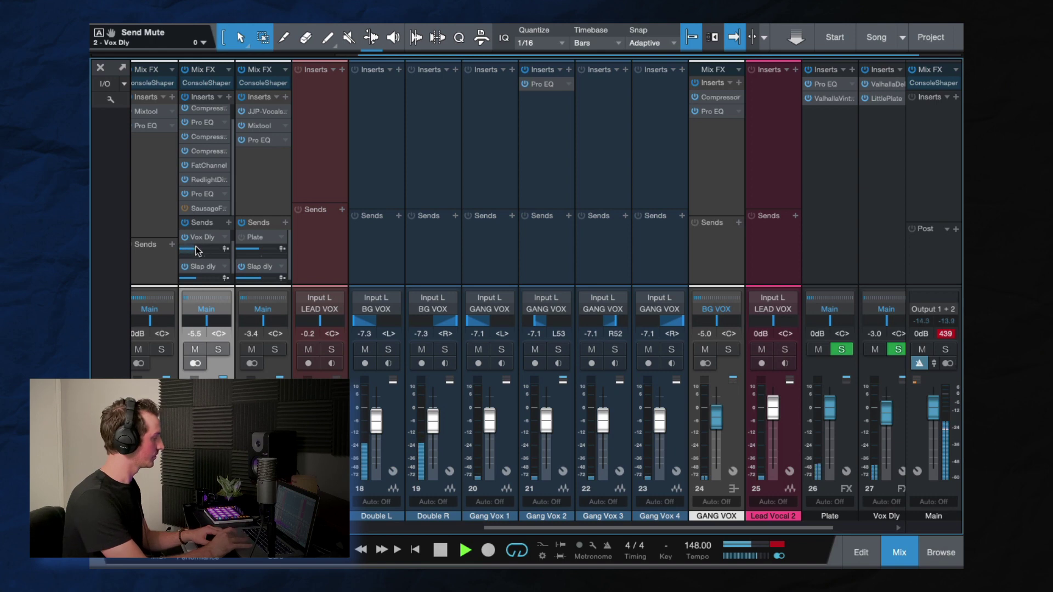
pyautogui.moveTo(200, 252)
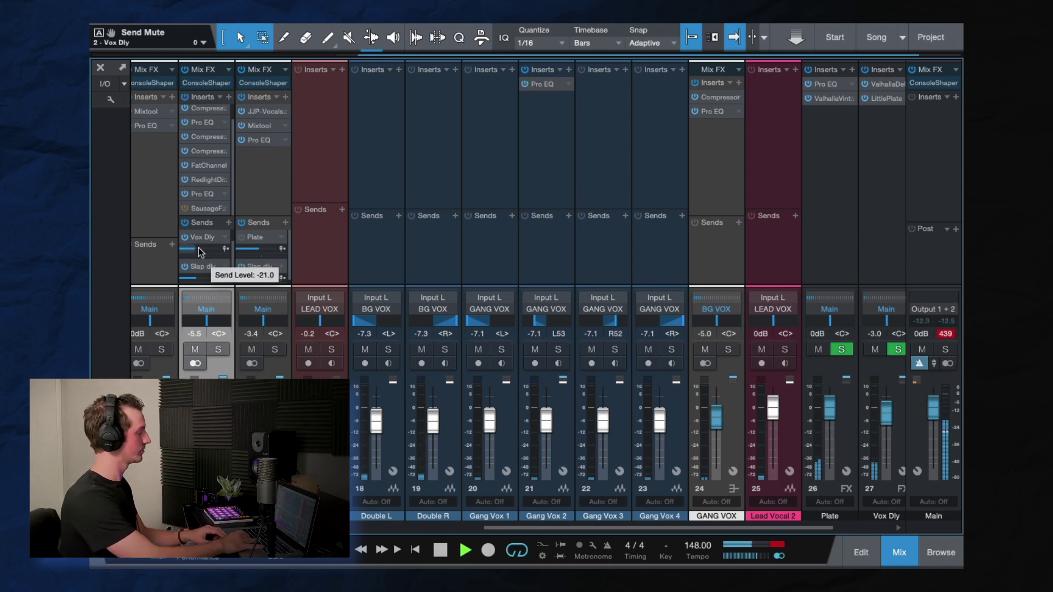
pyautogui.press('space')
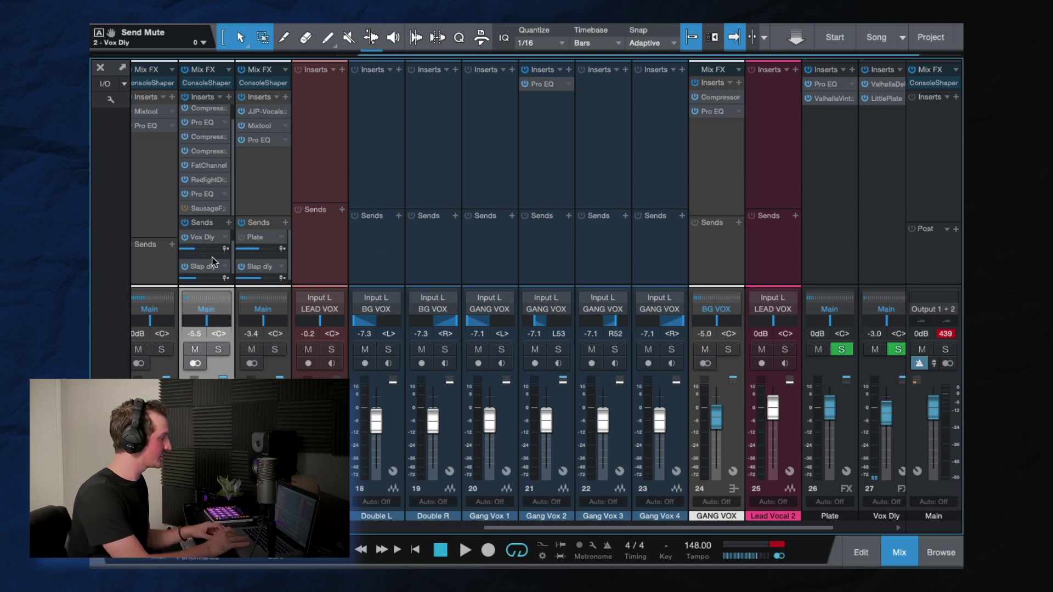
pyautogui.hscroll(2, 465, 262)
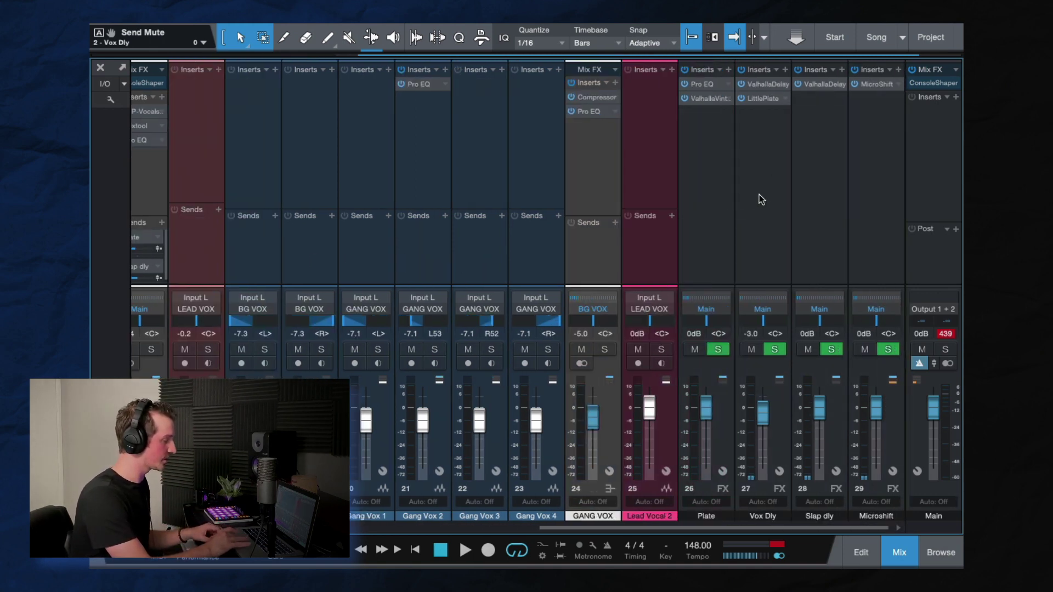
# Open Vox Dly's ValhallaDelay and lower the Vox Dly return fader to -2.2 dB during playback.
pyautogui.click(766, 127)
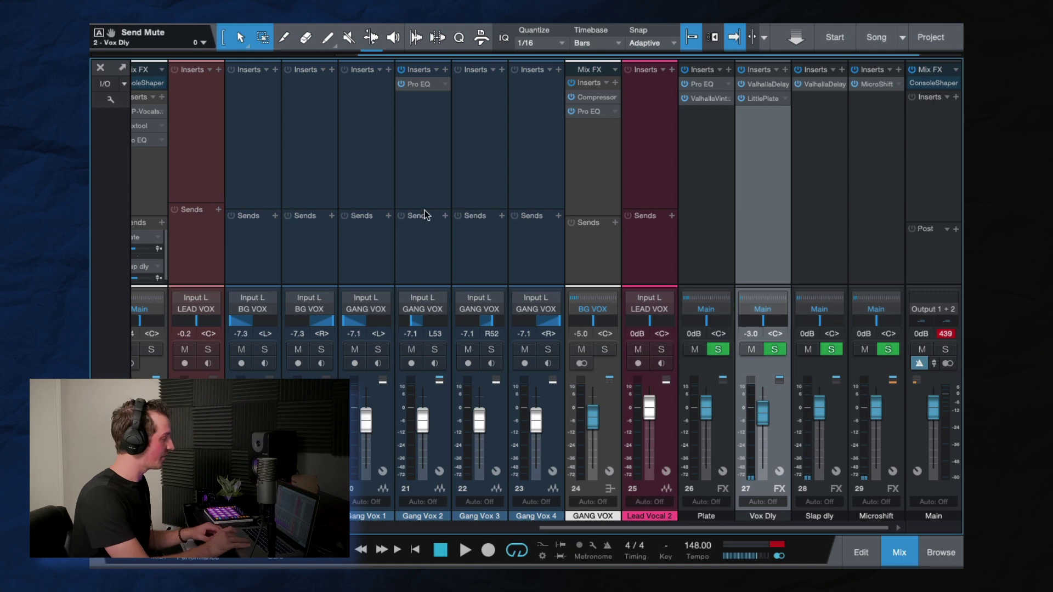
pyautogui.press('F11')
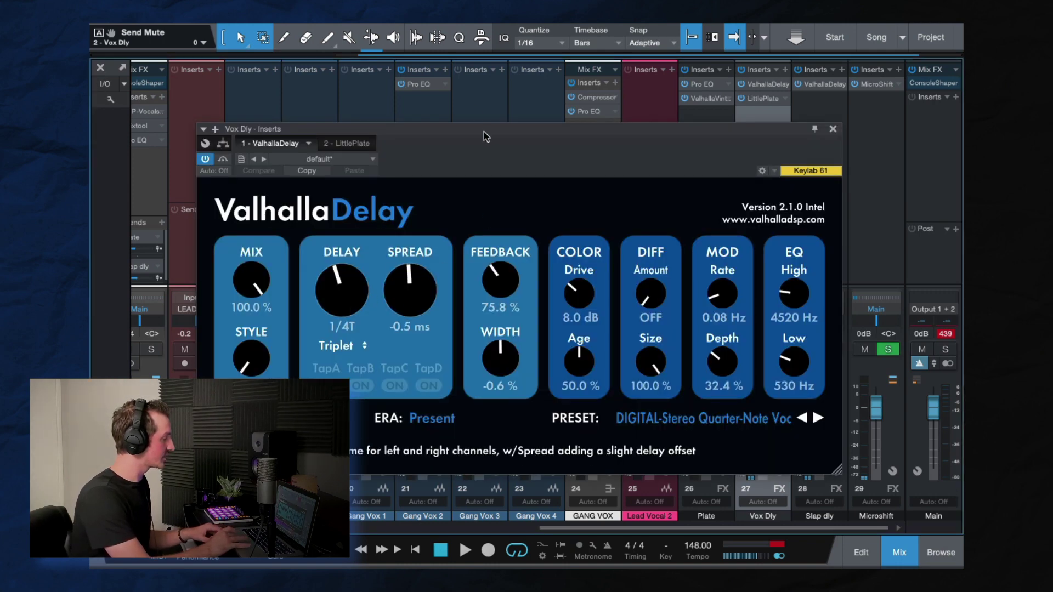
pyautogui.press('F3')
pyautogui.moveTo(483, 132); pyautogui.dragTo(505, 133)
pyautogui.press('space')
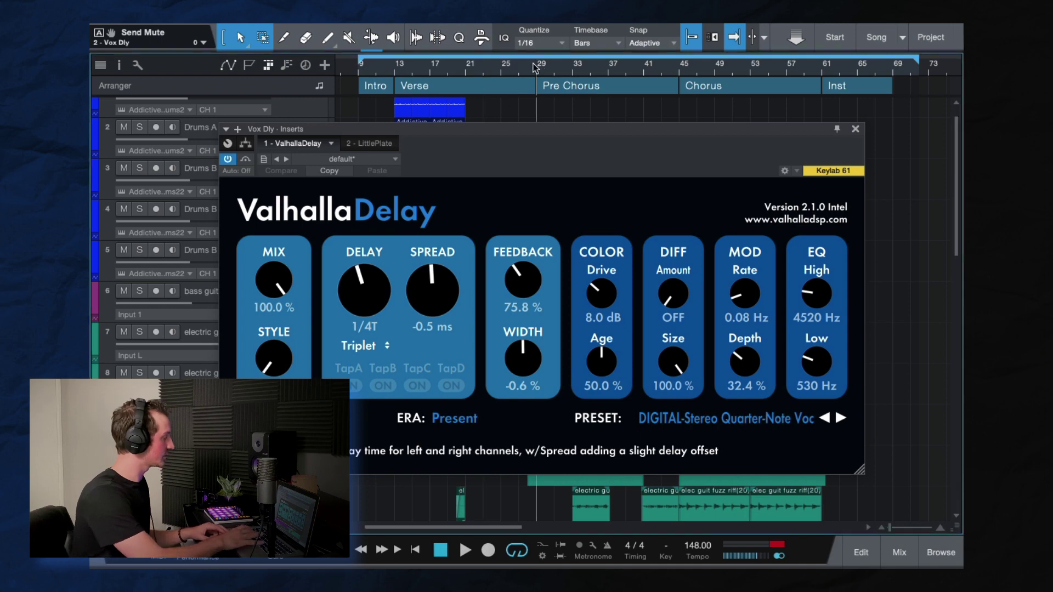
pyautogui.press('F3')
pyautogui.scroll(6, 761, 389)
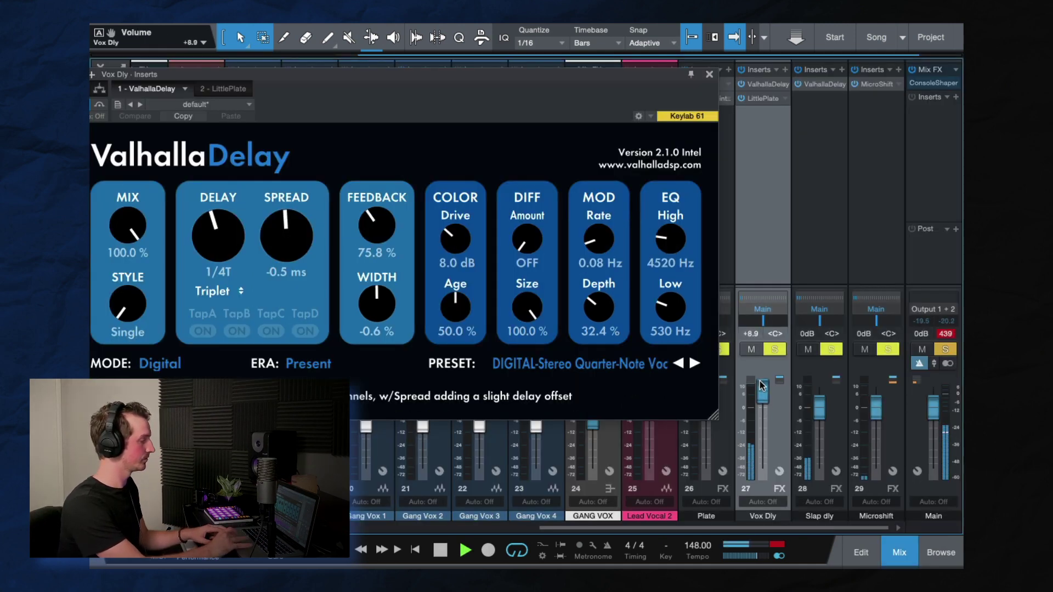
pyautogui.moveTo(762, 396); pyautogui.dragTo(762, 417)
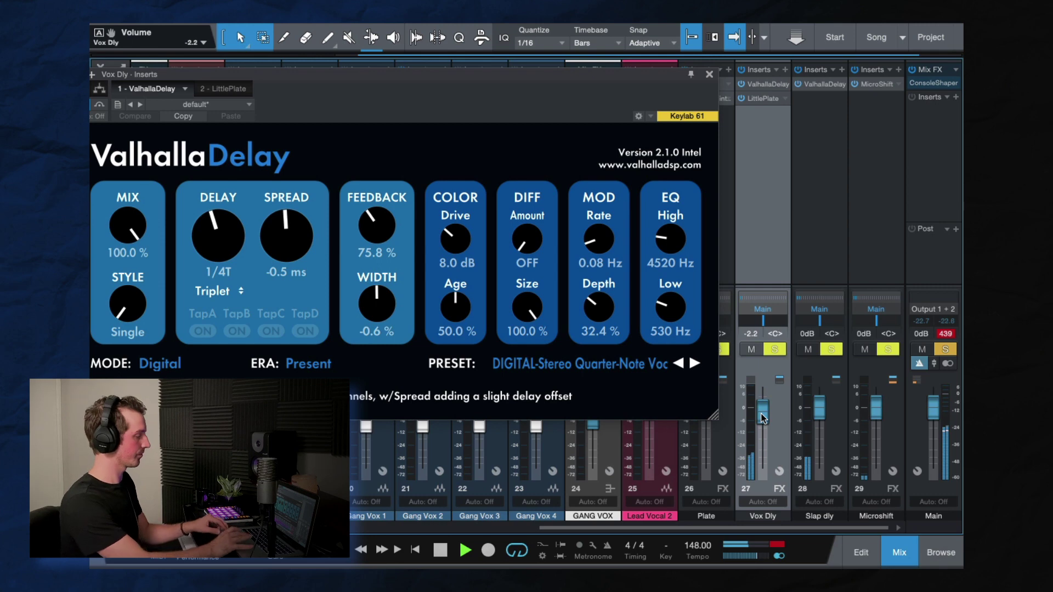
pyautogui.press('space')
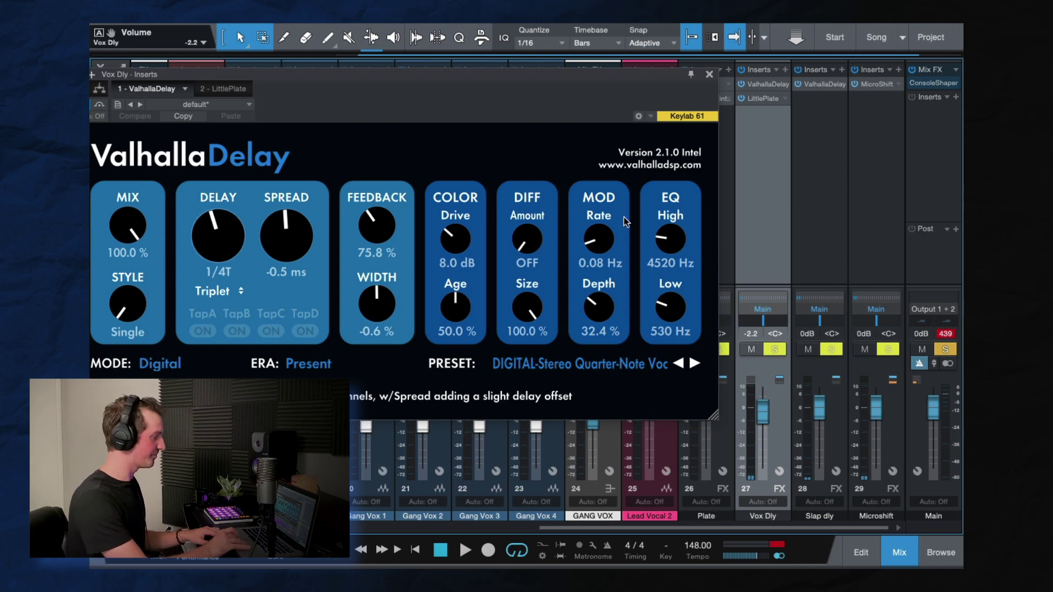
# Close ValhallaDelay, then check and close the LittlePlate reverb on Vox Dly.
pyautogui.click(710, 74)
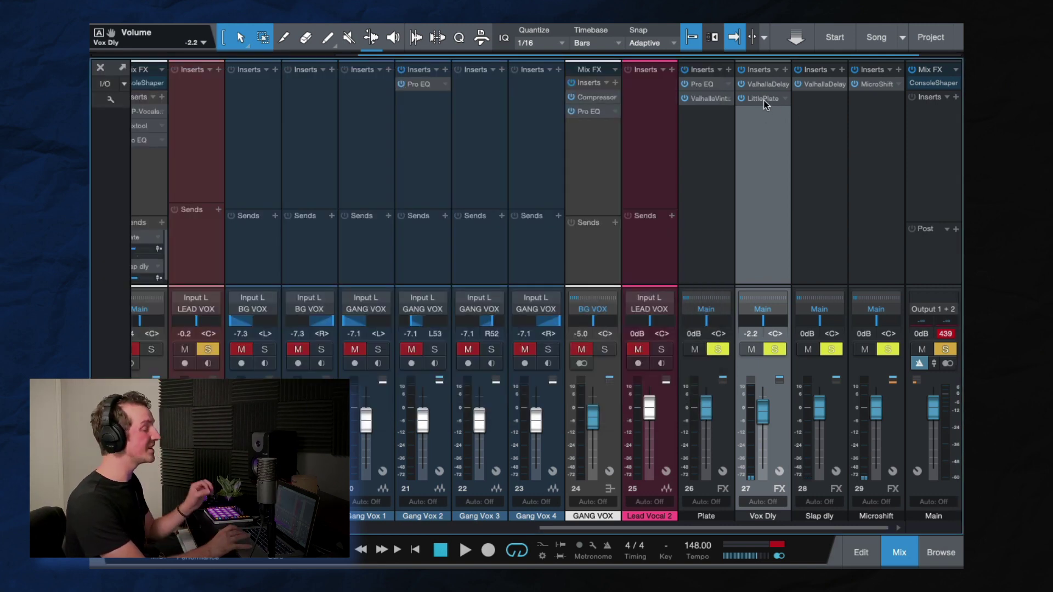
pyautogui.click(764, 101)
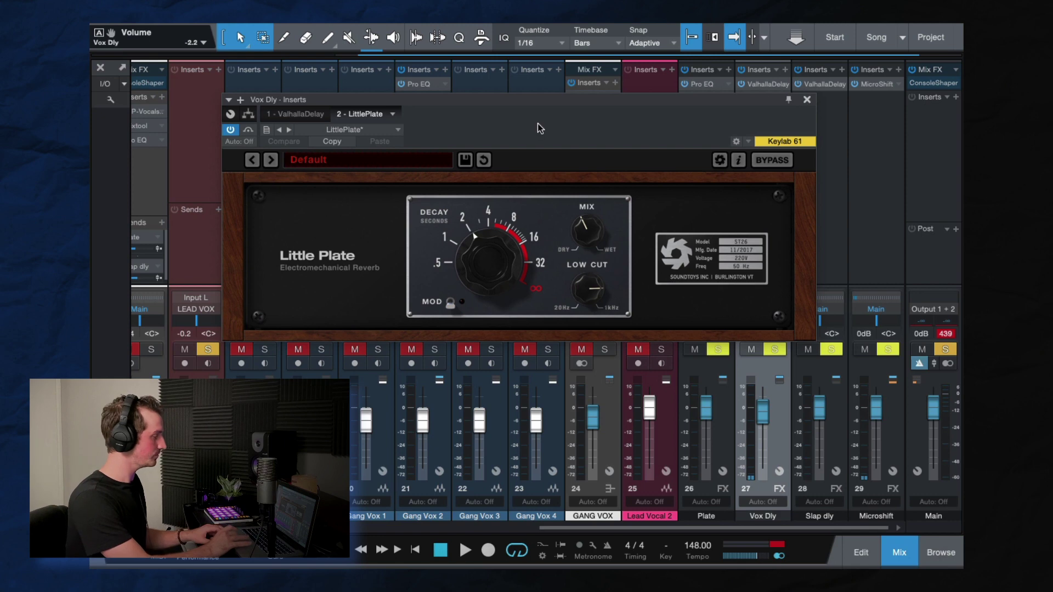
pyautogui.press('Escape')
pyautogui.hscroll(-8, 380, 195)
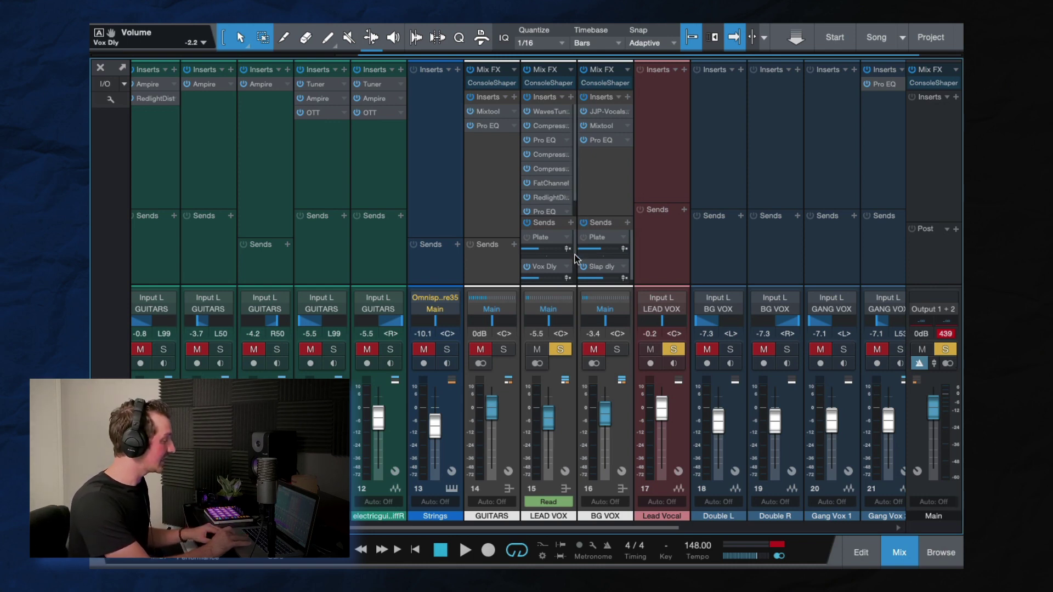
# Set the LEAD VOX bus's Slap dly send to -15.2 dB while playing.
pyautogui.scroll(-2, 575, 254)
pyautogui.moveTo(559, 281)
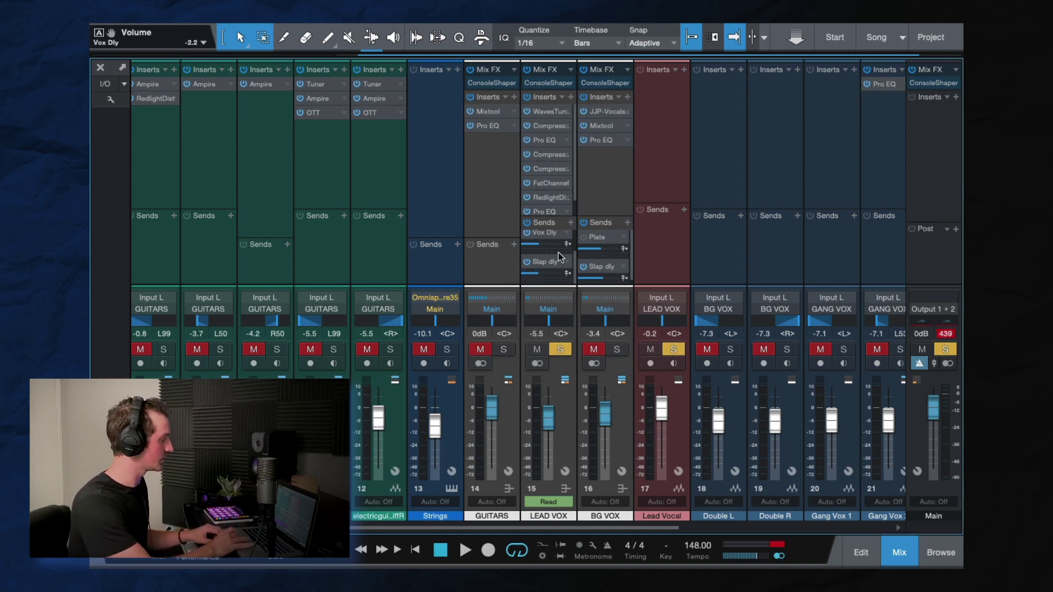
pyautogui.press('space')
pyautogui.moveTo(548, 275)
pyautogui.mouseDown()
pyautogui.moveTo(564, 279)
pyautogui.moveTo(550, 280)
pyautogui.mouseUp()
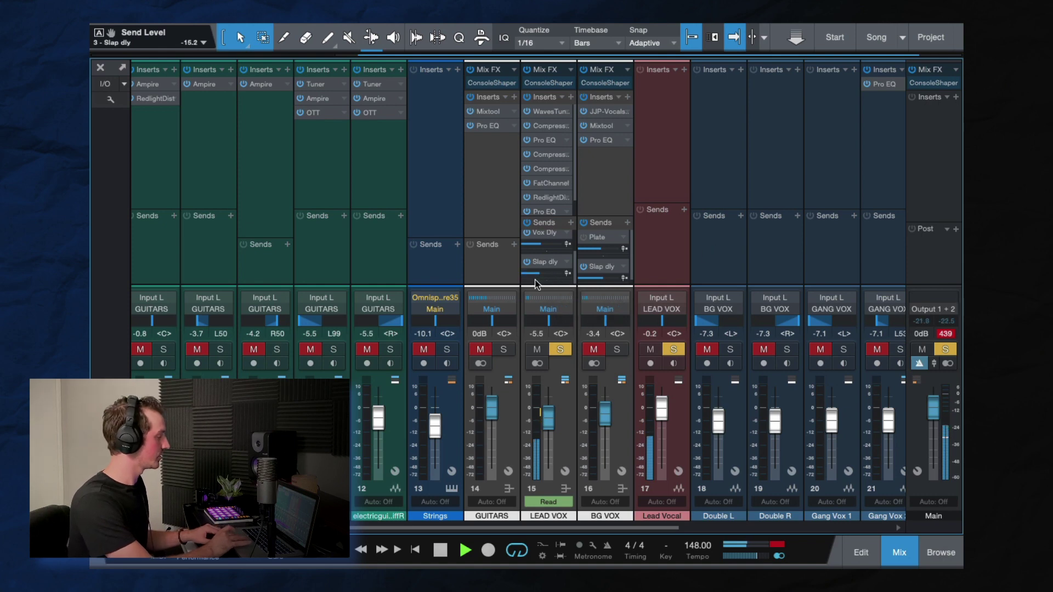
pyautogui.hscroll(10, 701, 264)
pyautogui.press('space')
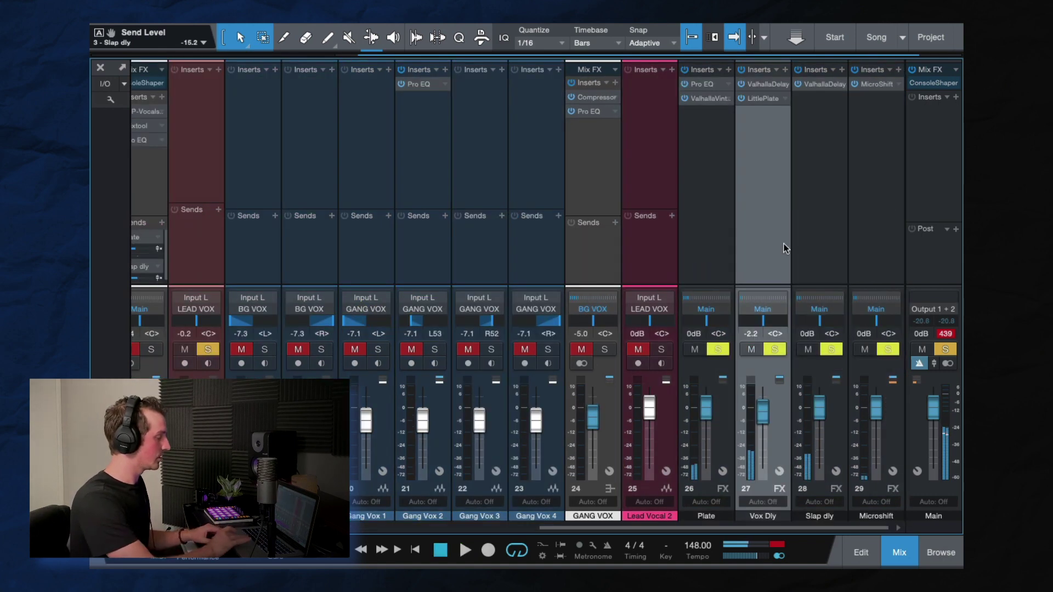
# Open the Slap dly return's ValhallaDelay to review its 77/96 ms, 0% feedback settings.
pyautogui.click(815, 87)
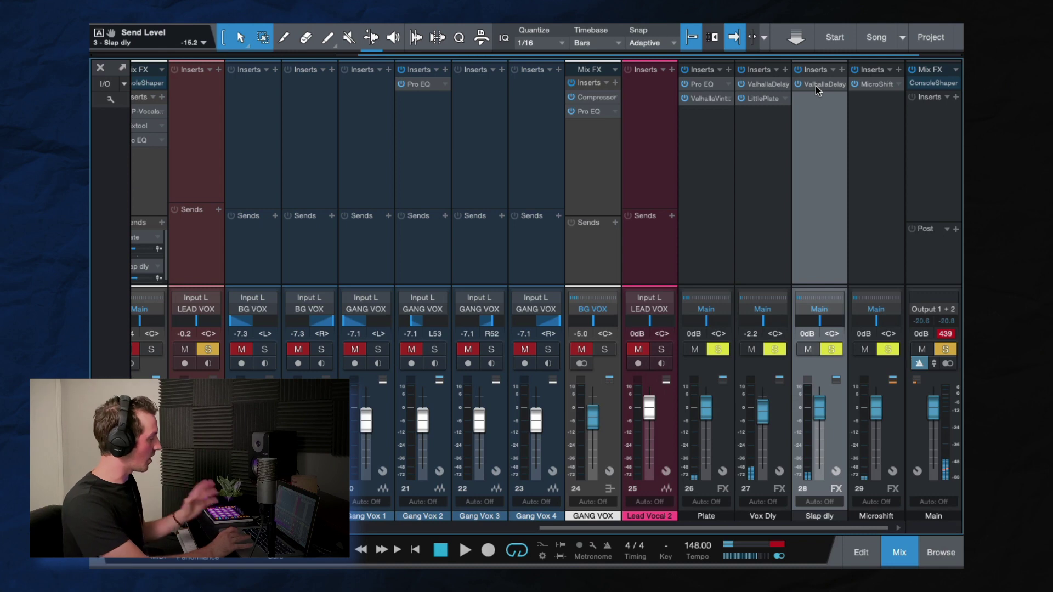
pyautogui.click(815, 86)
pyautogui.moveTo(448, 199); pyautogui.dragTo(514, 82)
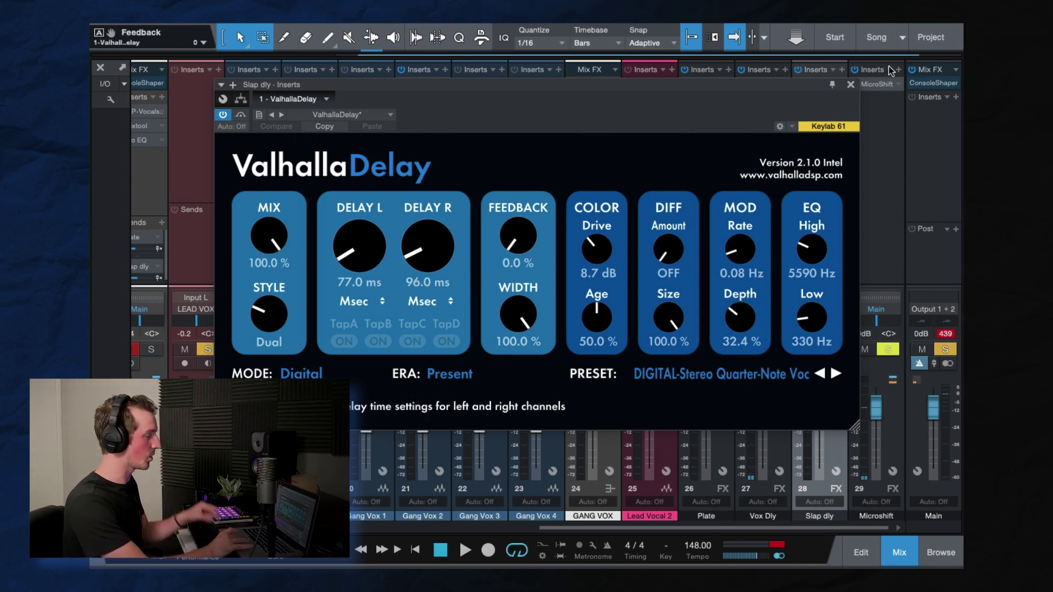
# Close the Slap dly ValhallaDelay window and switch between the arrangement and the mixer console.
pyautogui.click(851, 86)
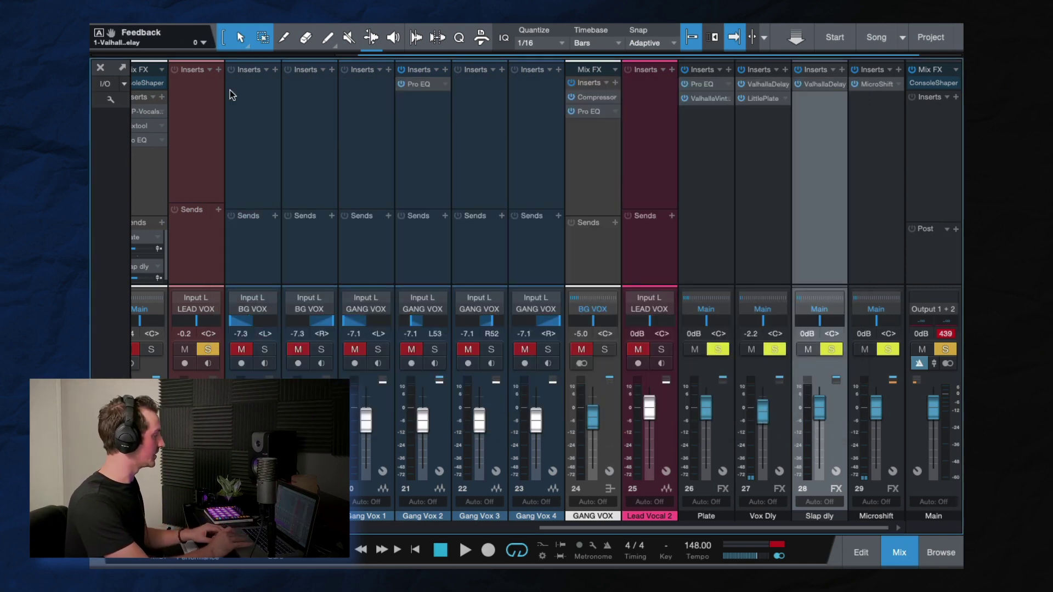
pyautogui.click(101, 69)
pyautogui.scroll(-2, 614, 345)
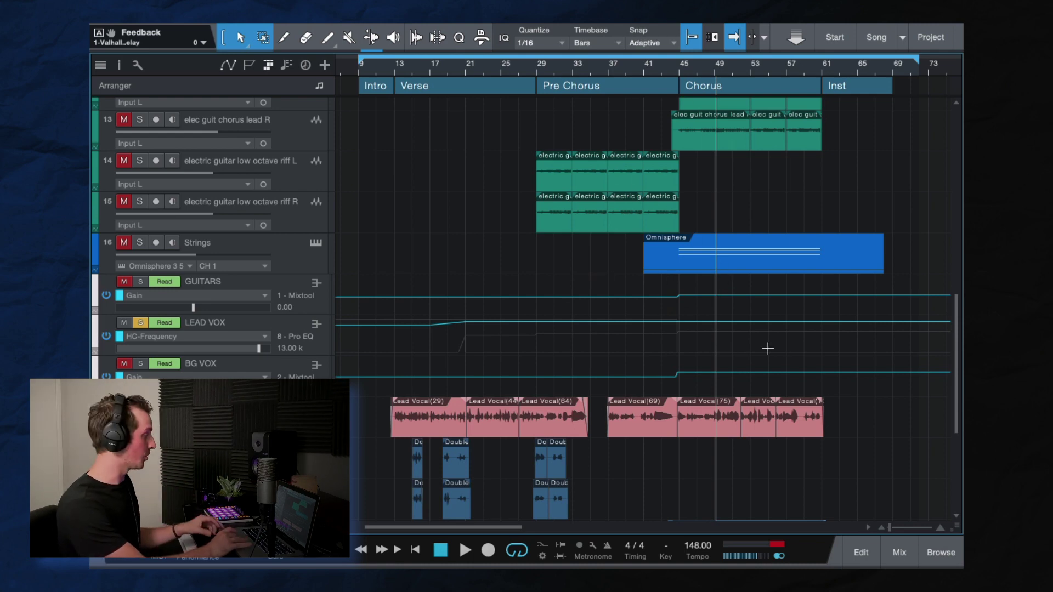
pyautogui.click(899, 553)
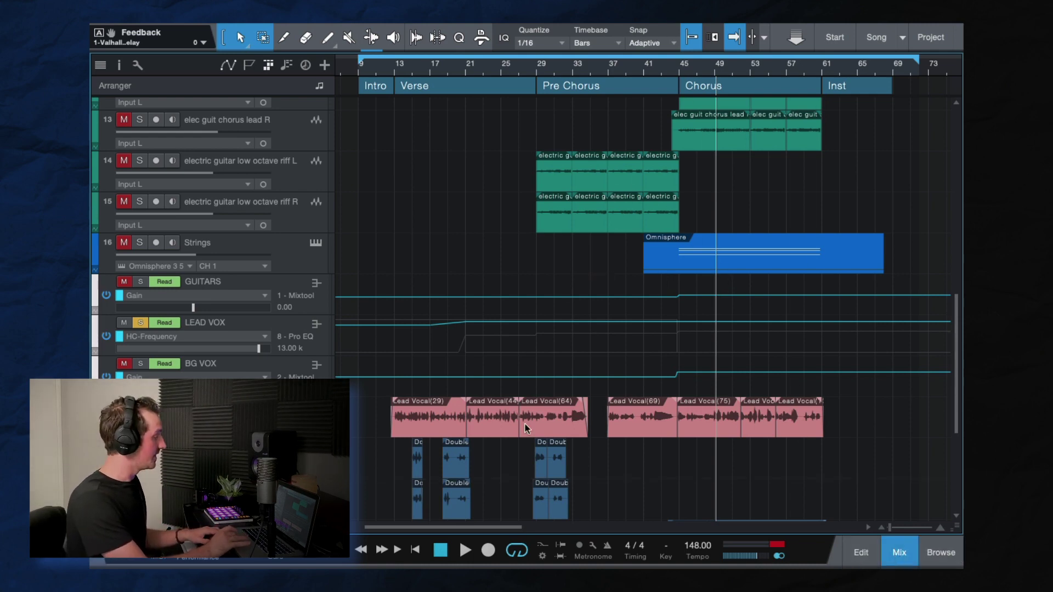
pyautogui.hscroll(-5, 228, 202)
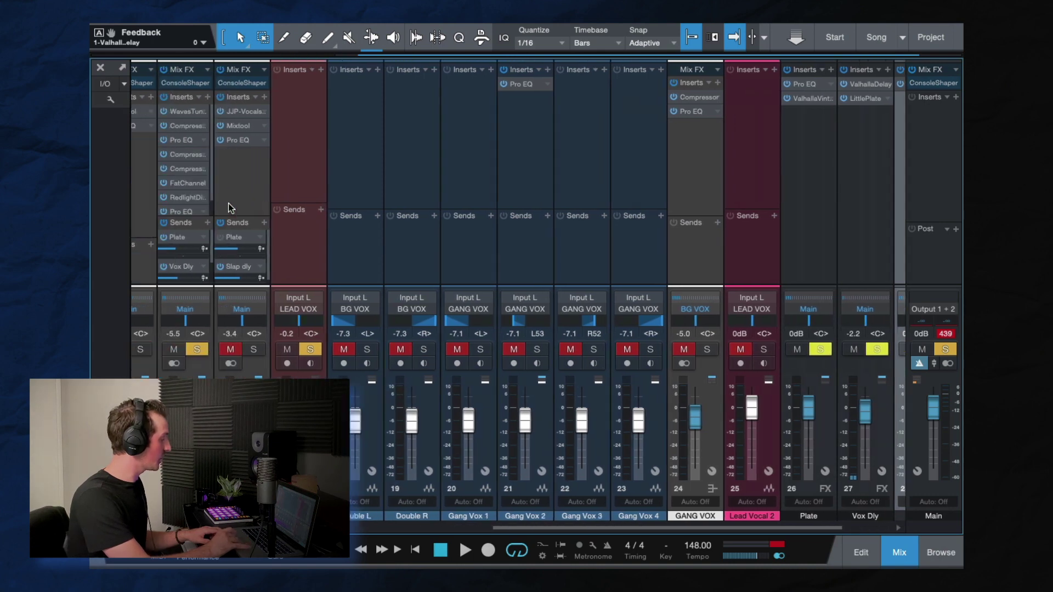
pyautogui.click(100, 68)
# During playback, re-enable the LEAD VOX bus's Plate send, then stop and select the Plate return.
pyautogui.press('space')
pyautogui.click(899, 552)
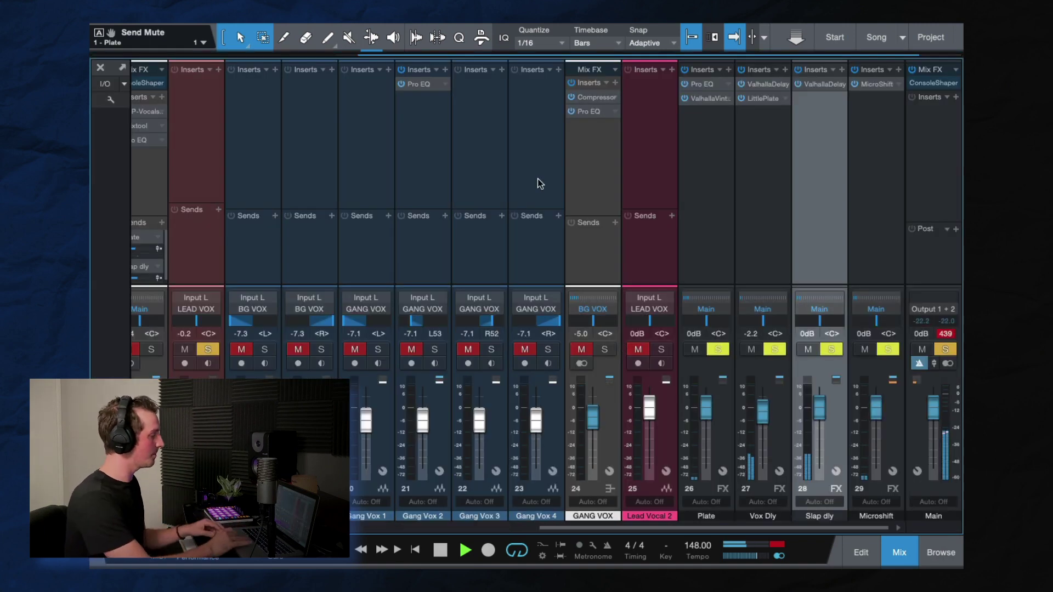
pyautogui.hscroll(2, 474, 141)
pyautogui.hscroll(-3, 475, 141)
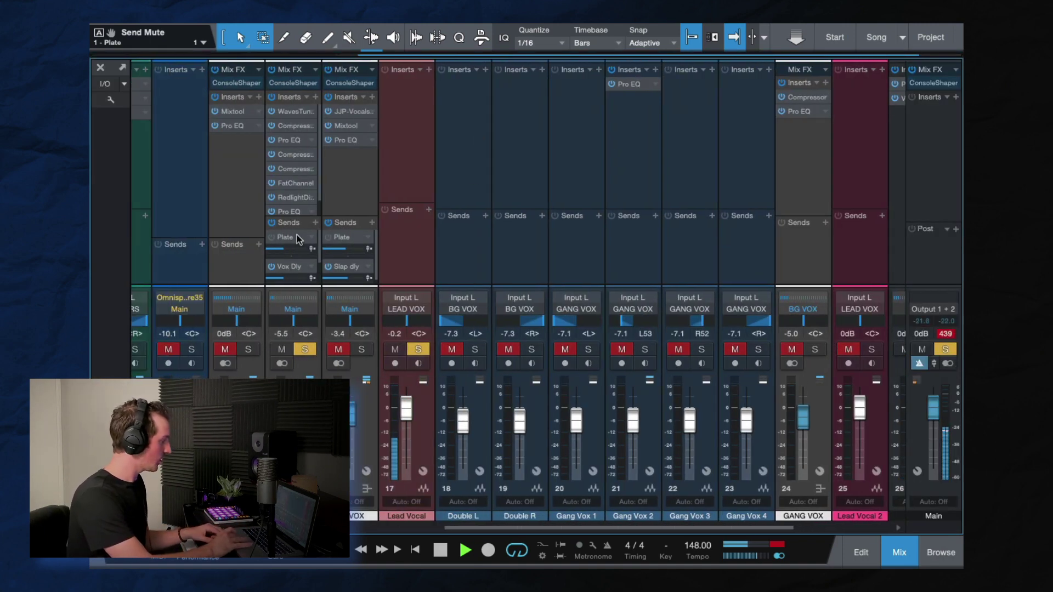
pyautogui.click(273, 237)
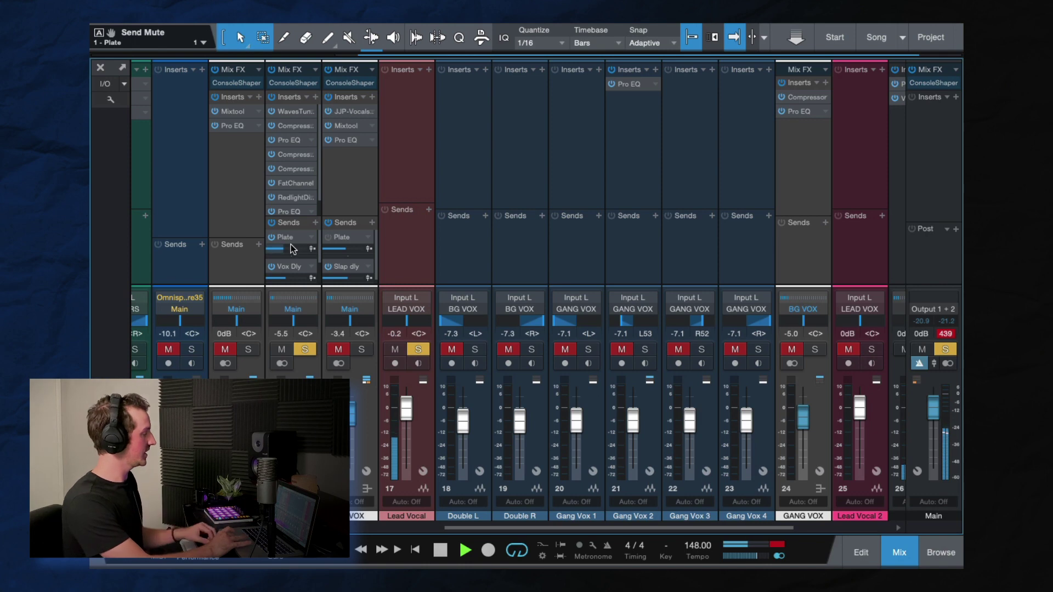
pyautogui.hscroll(3, 453, 267)
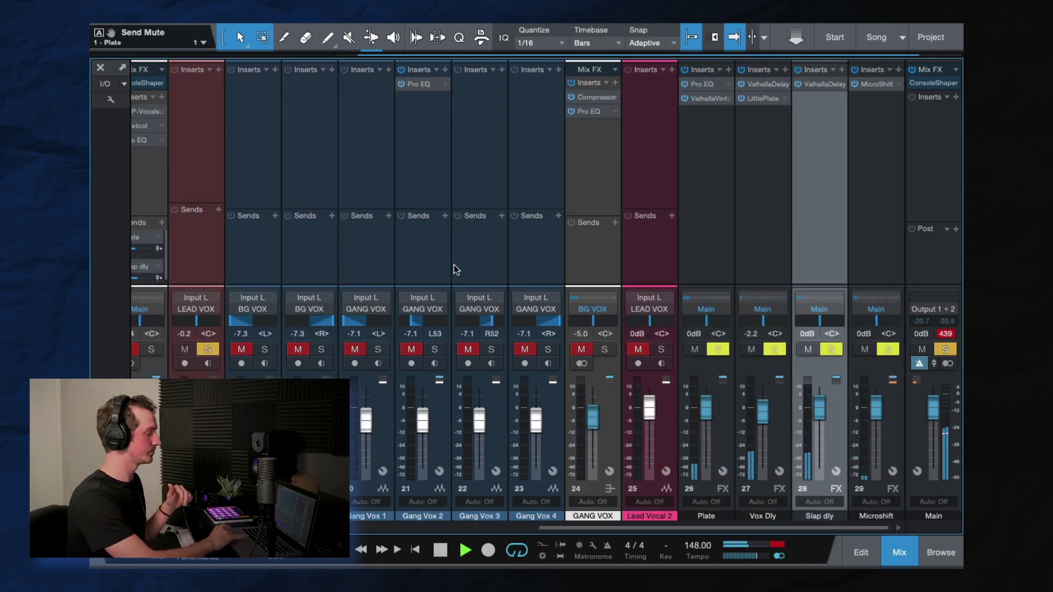
pyautogui.press('space')
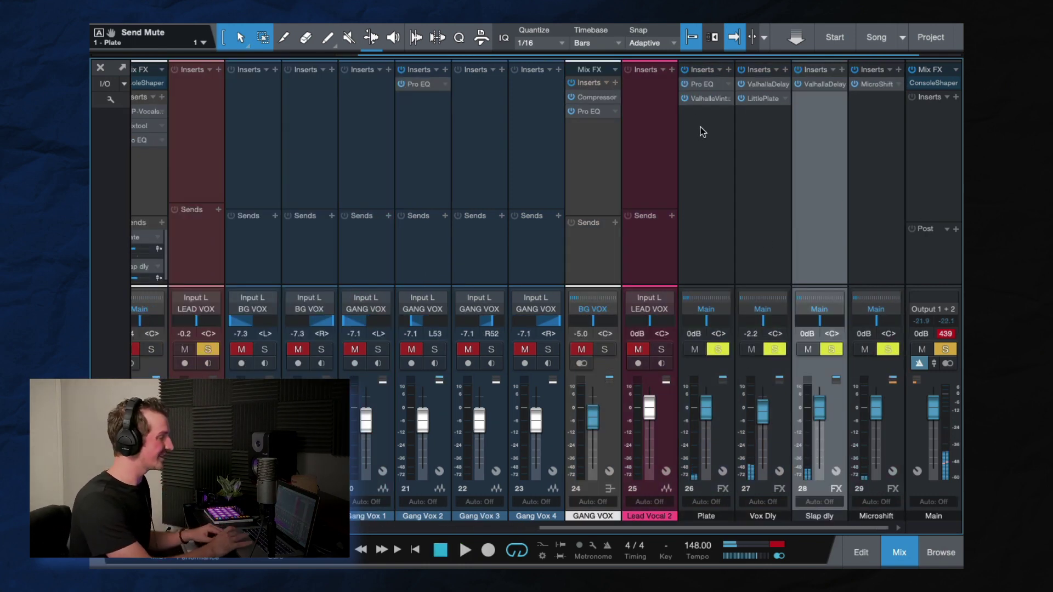
pyautogui.click(702, 109)
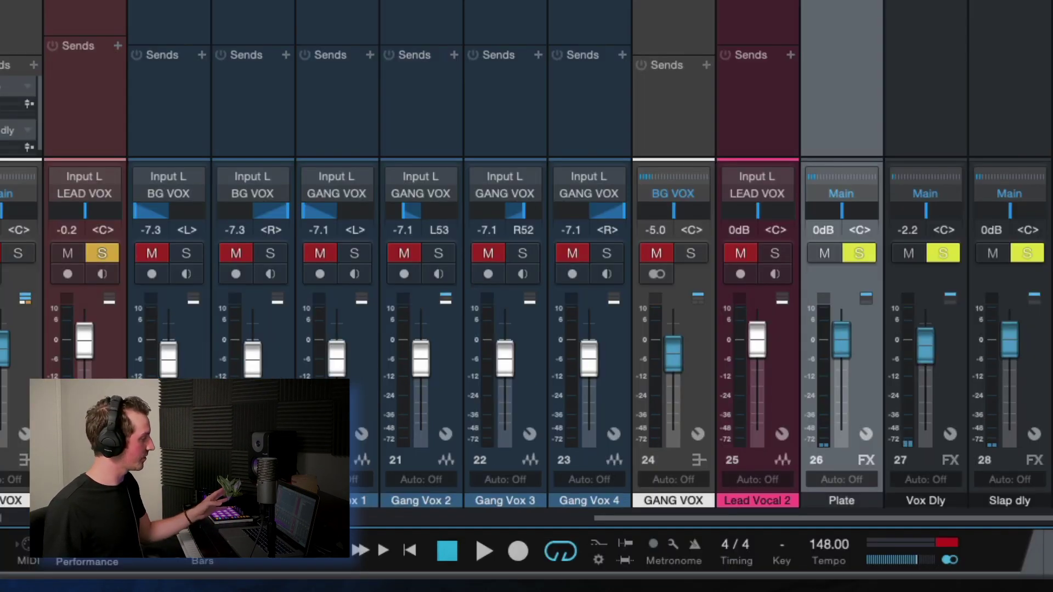
pyautogui.click(701, 99)
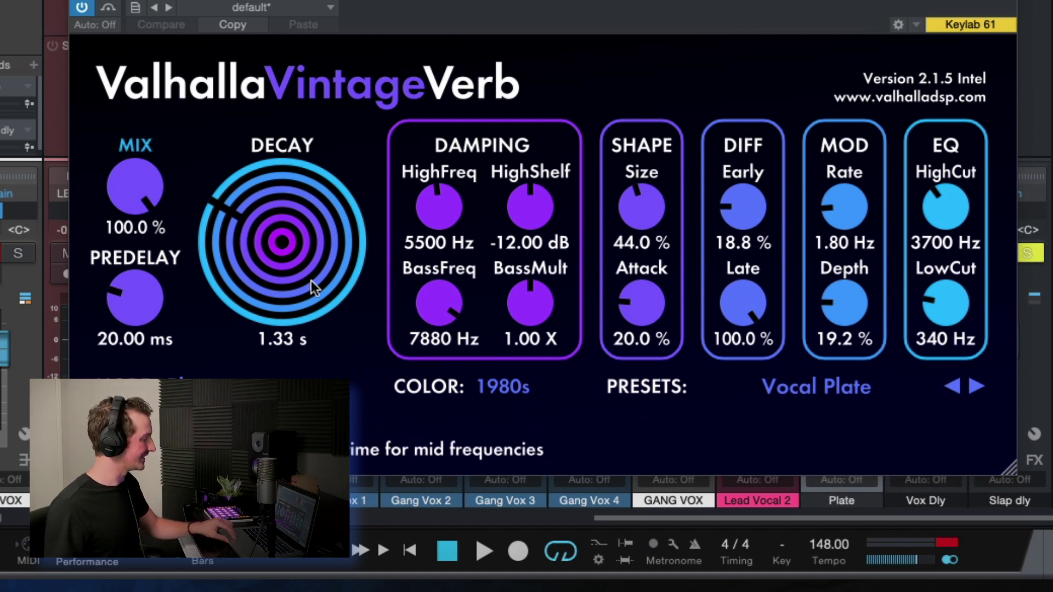
pyautogui.press('super+w')
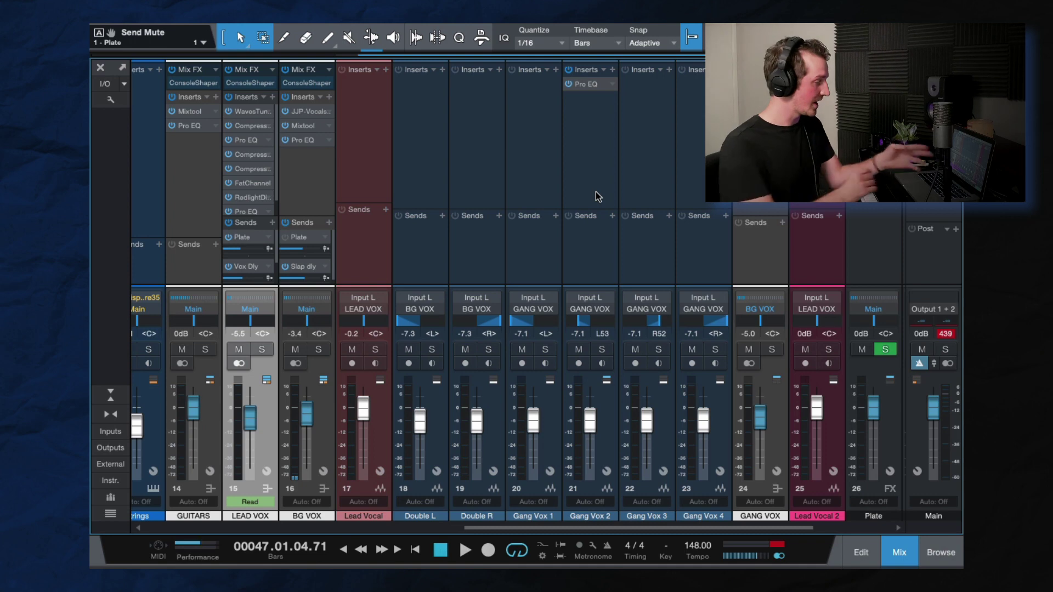
# In the arrangement, select Gang Vox 1–4 and solo them.
pyautogui.press('F3')
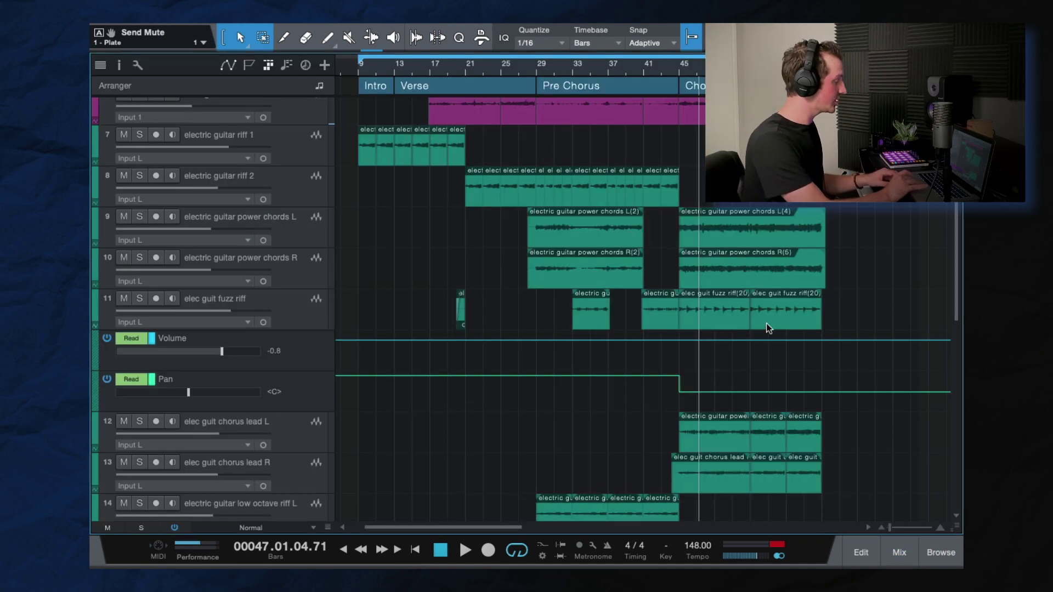
pyautogui.scroll(-10, 713, 356)
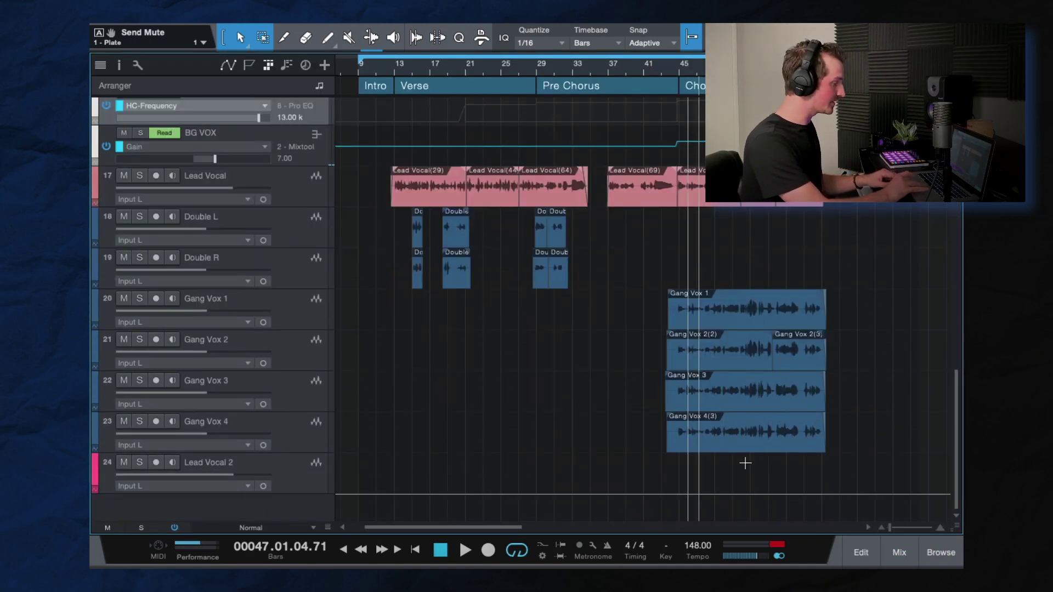
pyautogui.click(287, 320)
pyautogui.keyDown('shift'); pyautogui.click(298, 423); pyautogui.keyUp('shift')
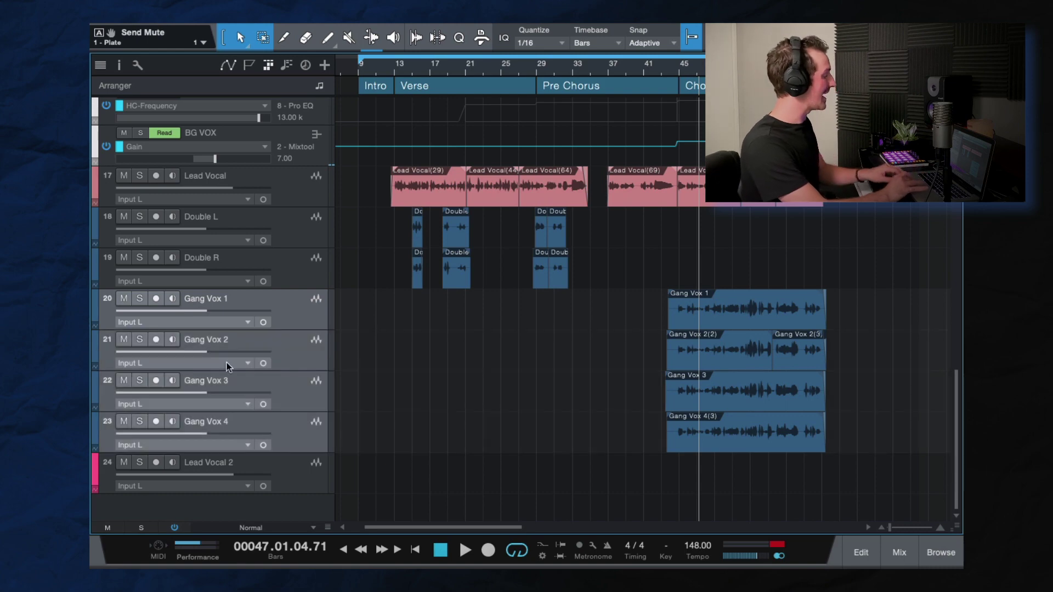
pyautogui.click(140, 298)
# Audition the soloed gang vocals from bar 45, then select Gang Vox 1 and return to the console.
pyautogui.press('space')
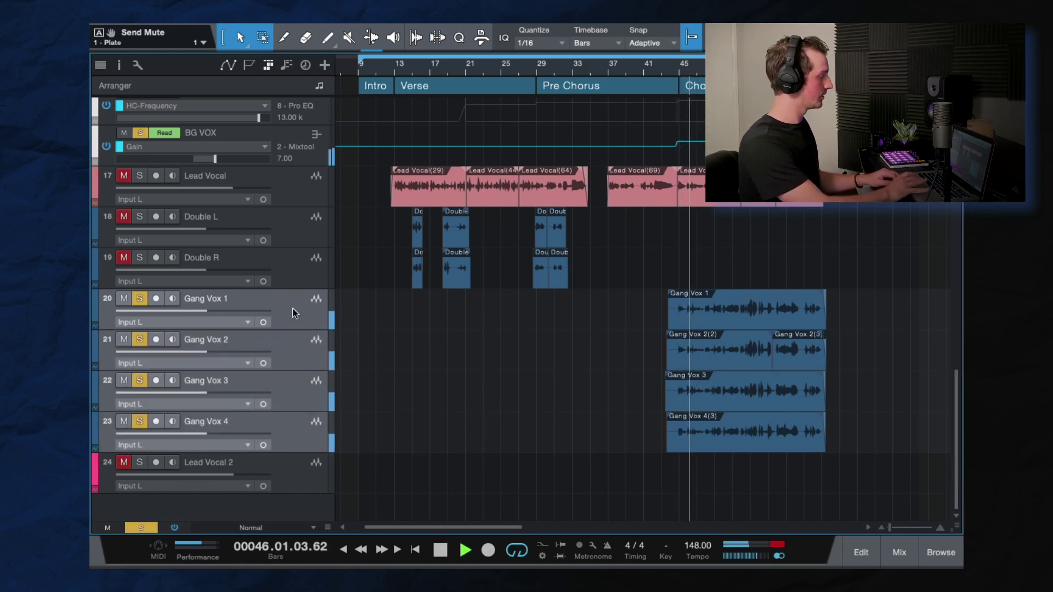
pyautogui.press('space')
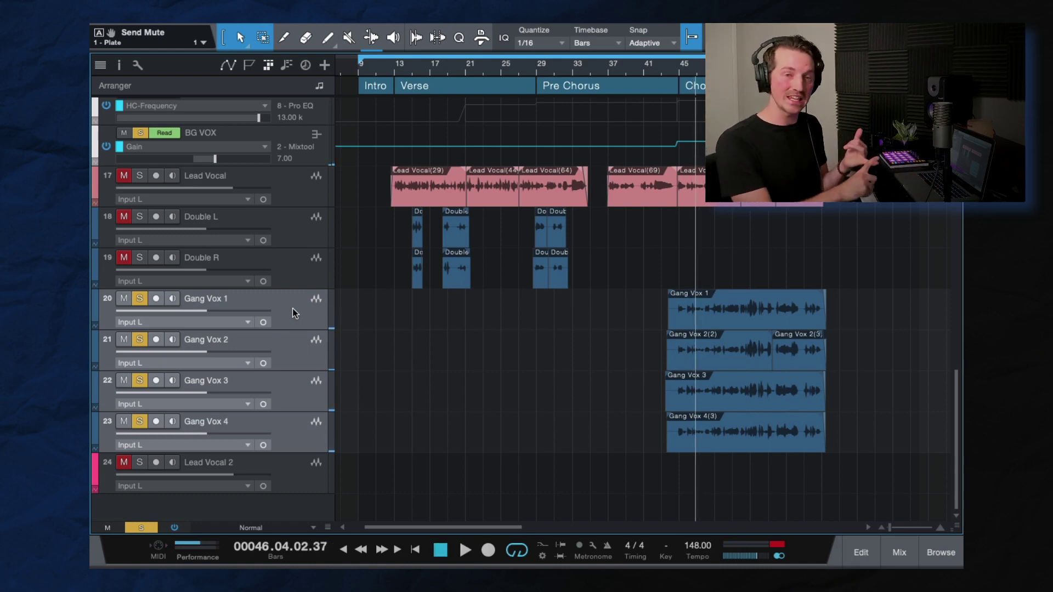
pyautogui.click(290, 311)
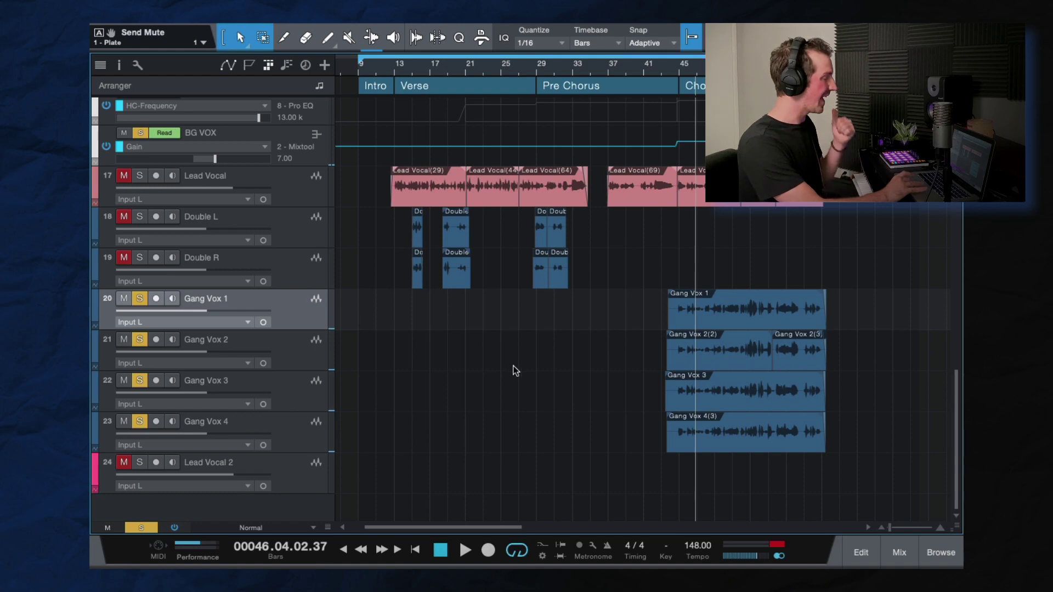
pyautogui.press('F3')
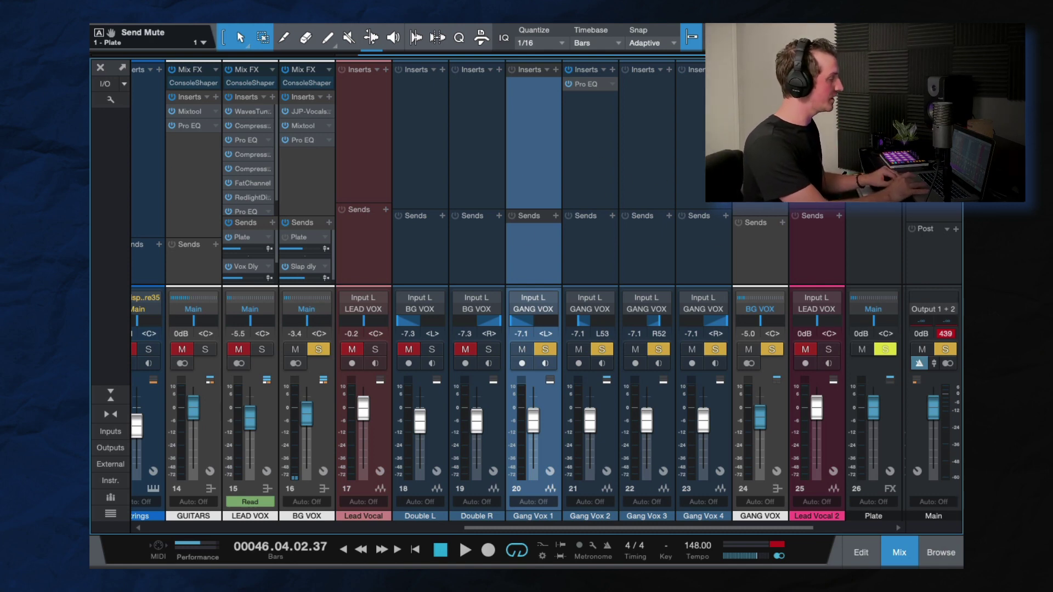
# Inspect the insert effects on the GANG VOX bus and the BG VOX channel.
pyautogui.click(760, 257)
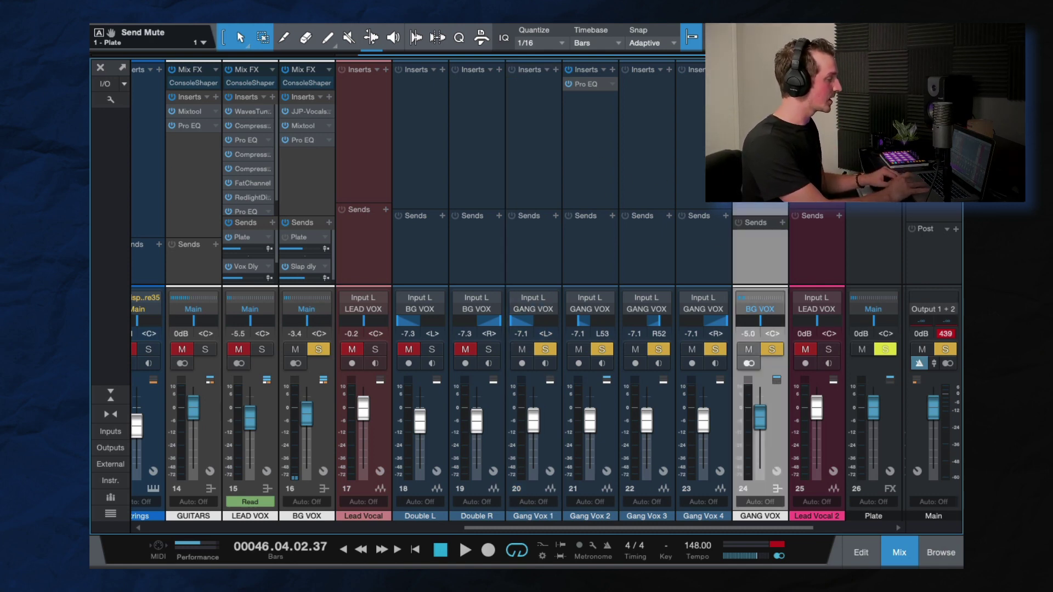
pyautogui.press('e')
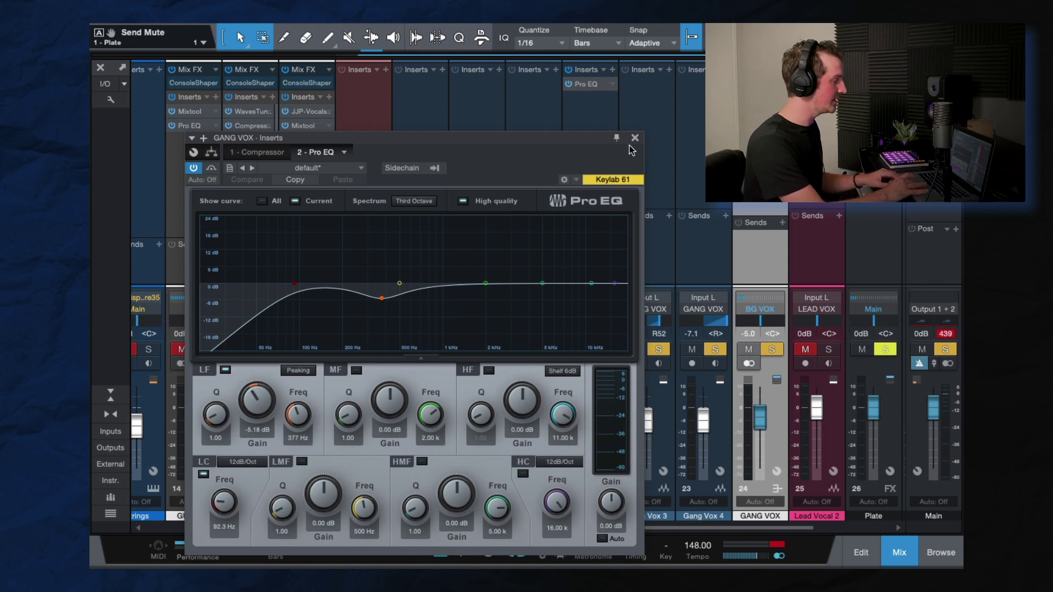
pyautogui.press('e')
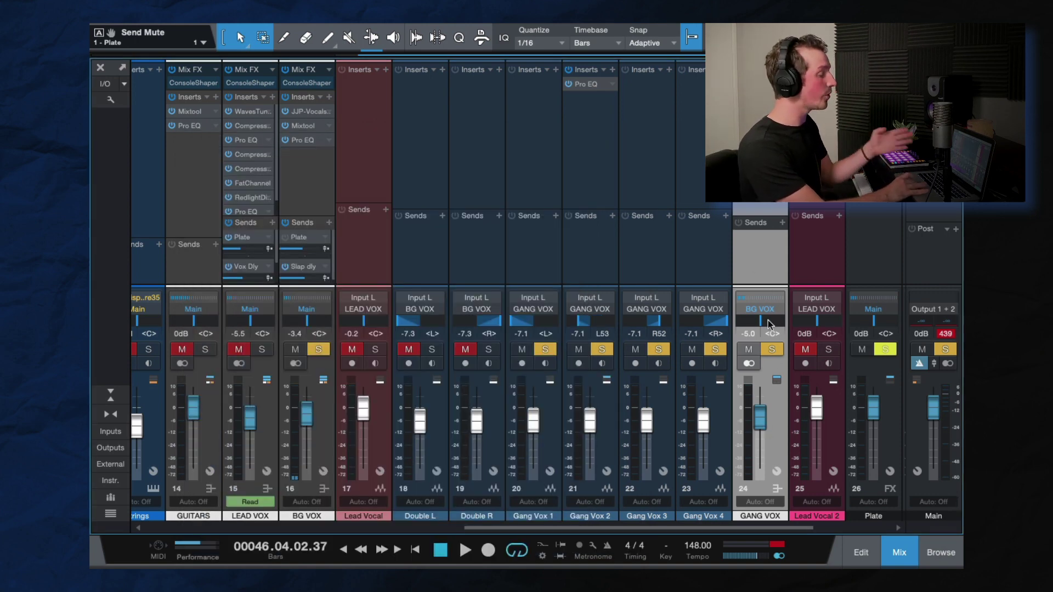
pyautogui.click(307, 174)
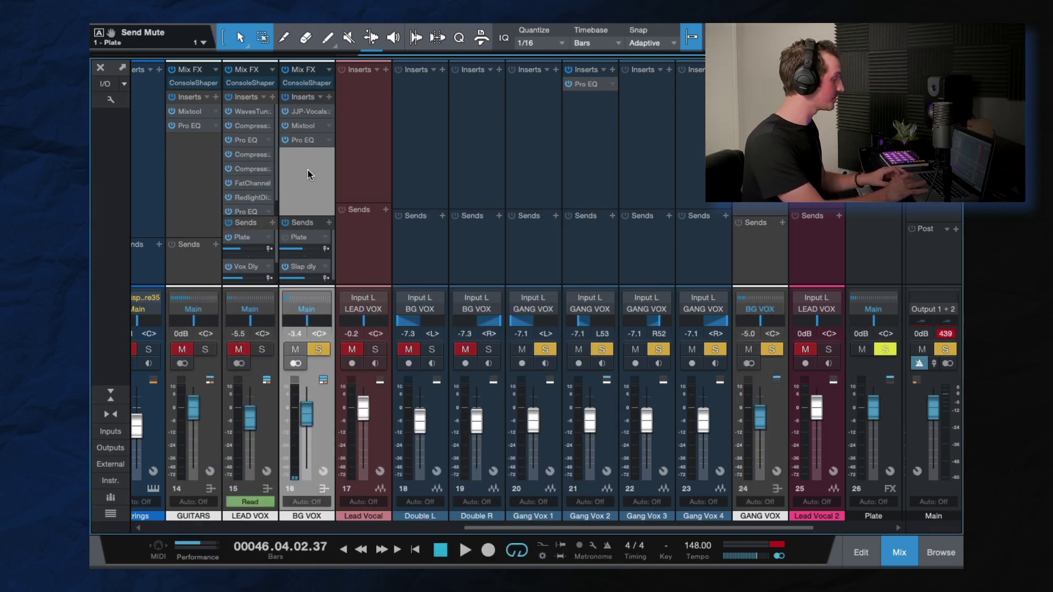
pyautogui.press('e')
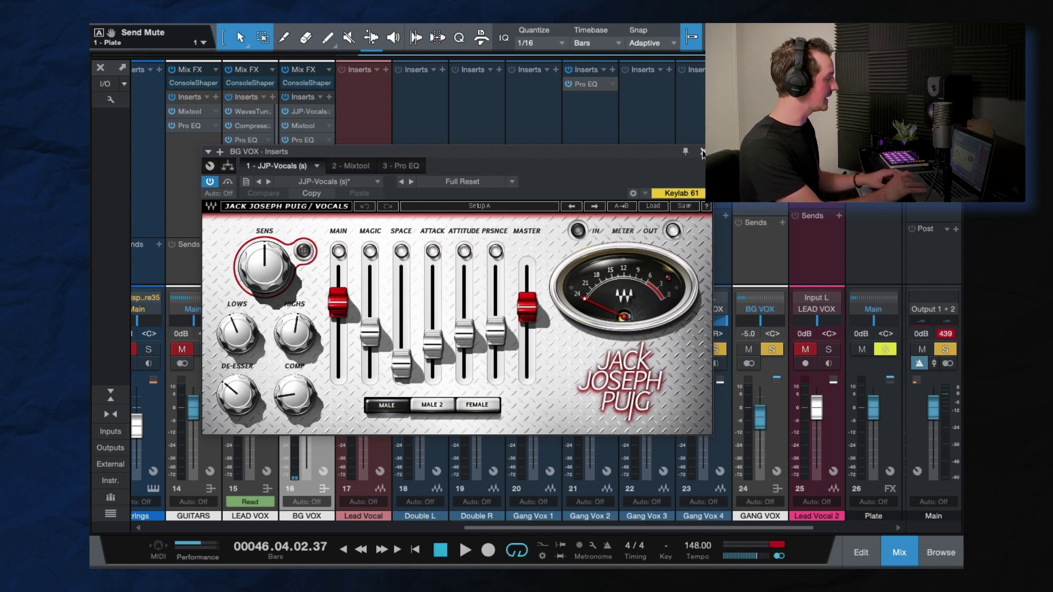
pyautogui.press('e')
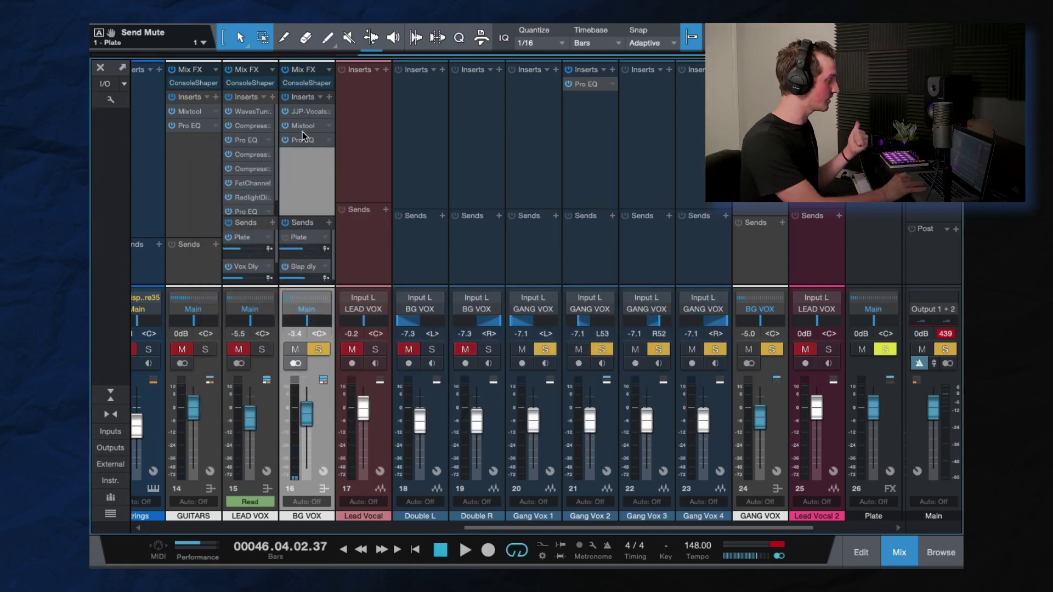
# Unsolo BG VOX, clear all solos and mutes, and play back the full mix.
pyautogui.scroll(-1, 331, 255)
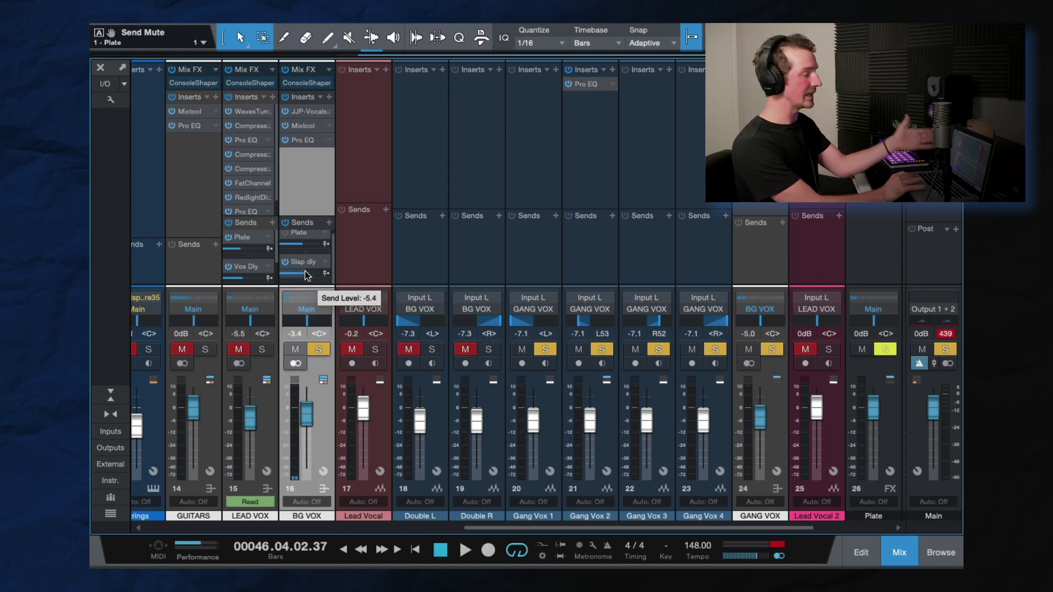
pyautogui.click(316, 351)
pyautogui.hotkey('shift', 'm')
pyautogui.hotkey('shift', 's')
pyautogui.press('space')
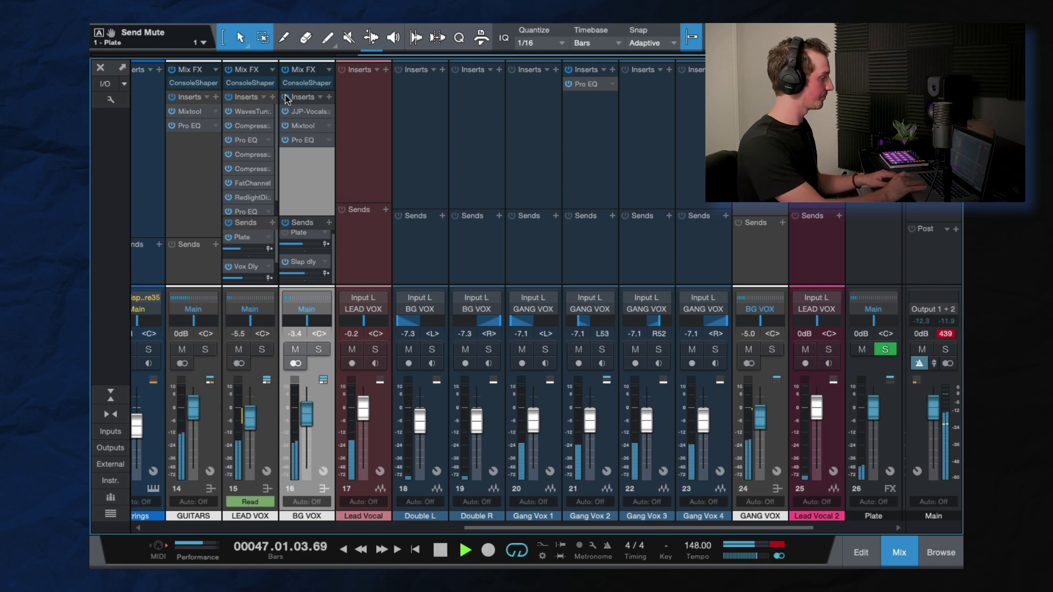
pyautogui.click(318, 350)
pyautogui.click(318, 352)
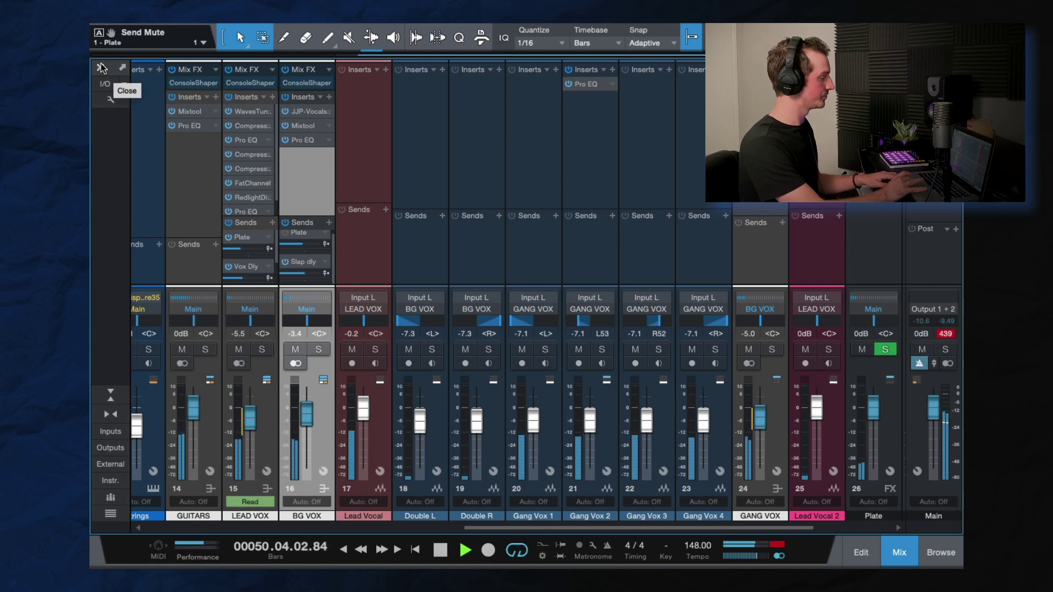
# Return to the arrangement, stop playback at bar 54, and scroll up to the drum tracks.
pyautogui.press('F3')
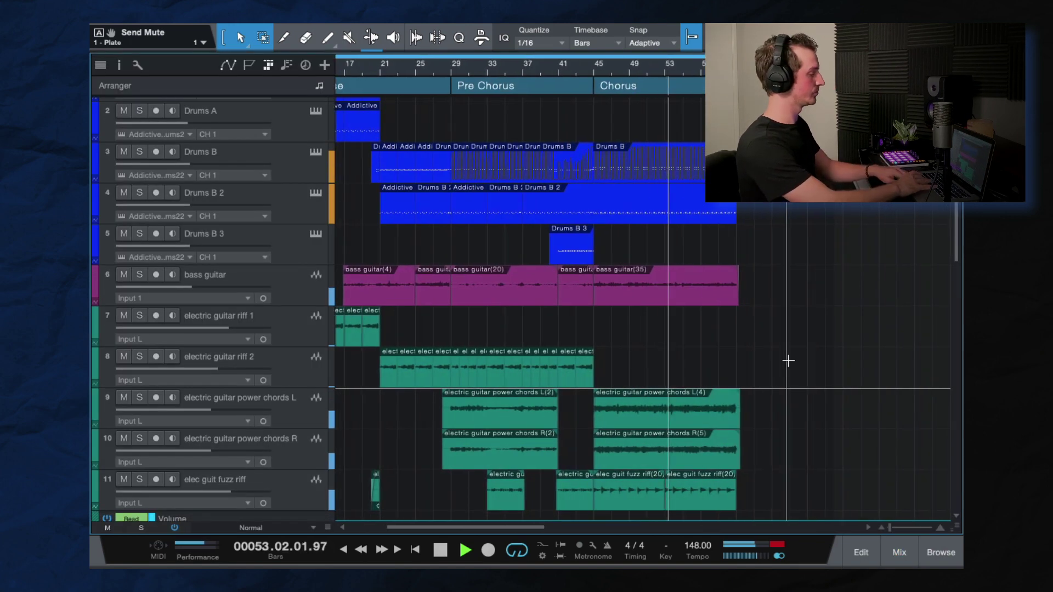
pyautogui.scroll(-2, 788, 360)
pyautogui.press('space')
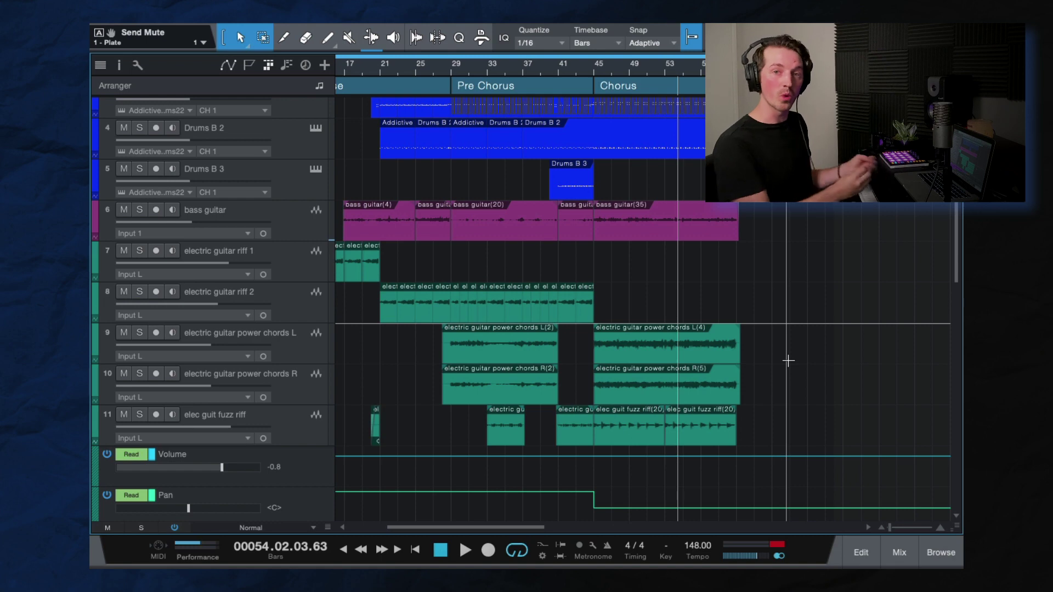
pyautogui.scroll(3, 767, 335)
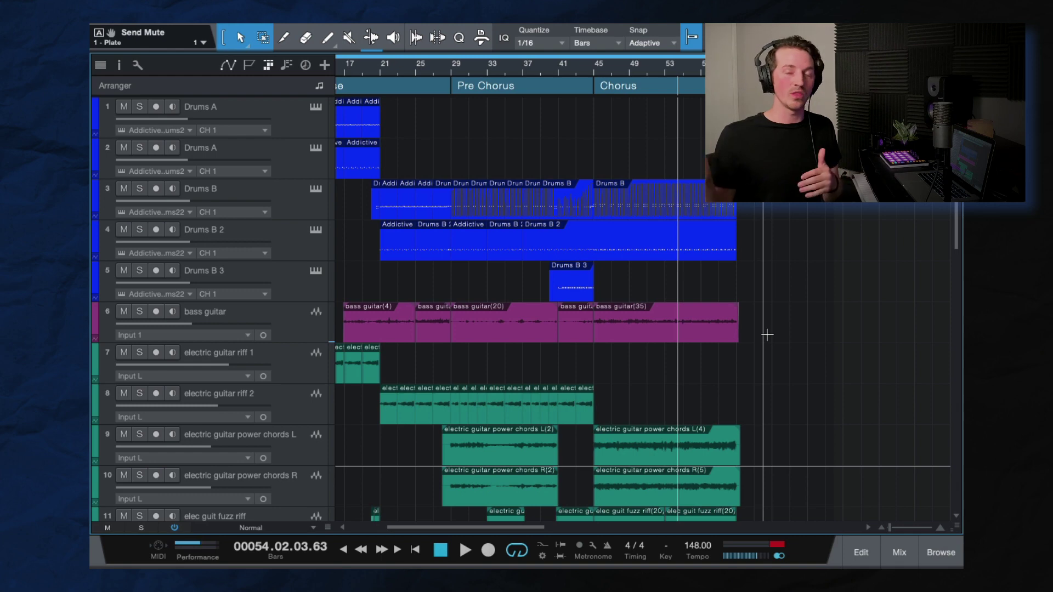
pyautogui.hscroll(-5, 766, 334)
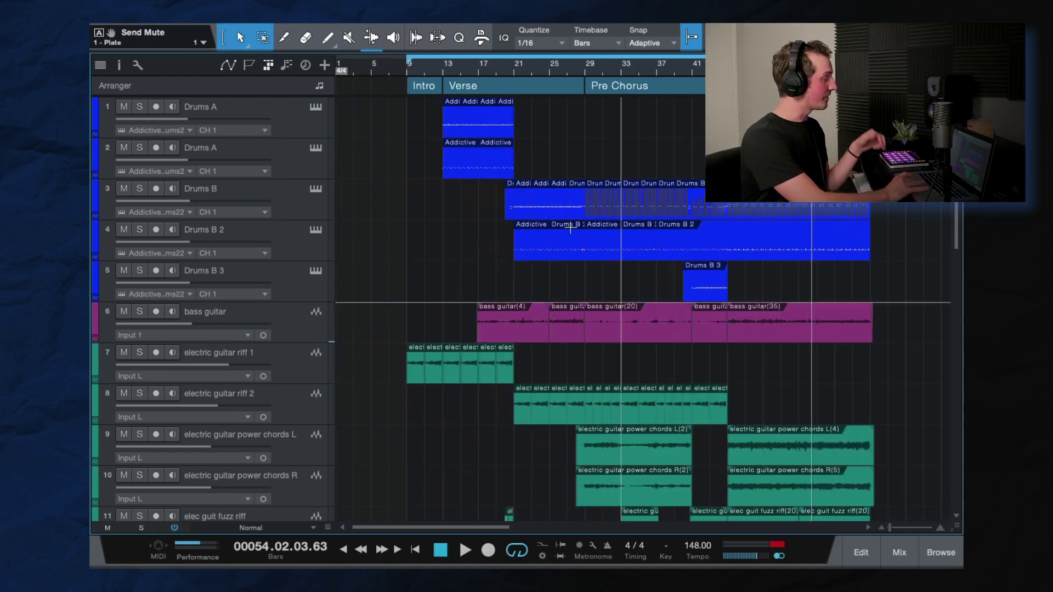
pyautogui.click(517, 93)
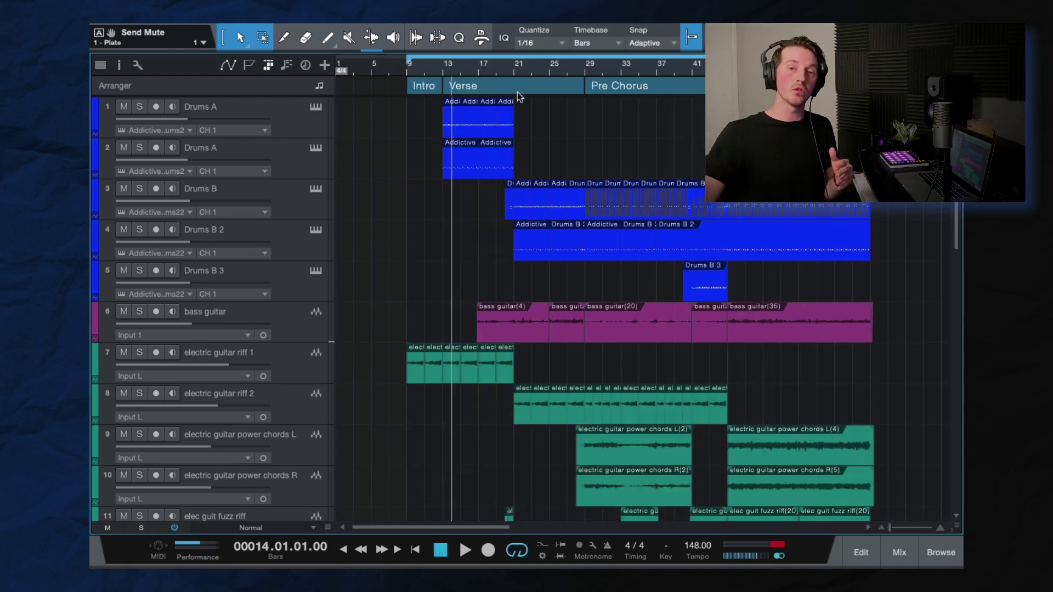
pyautogui.press('space')
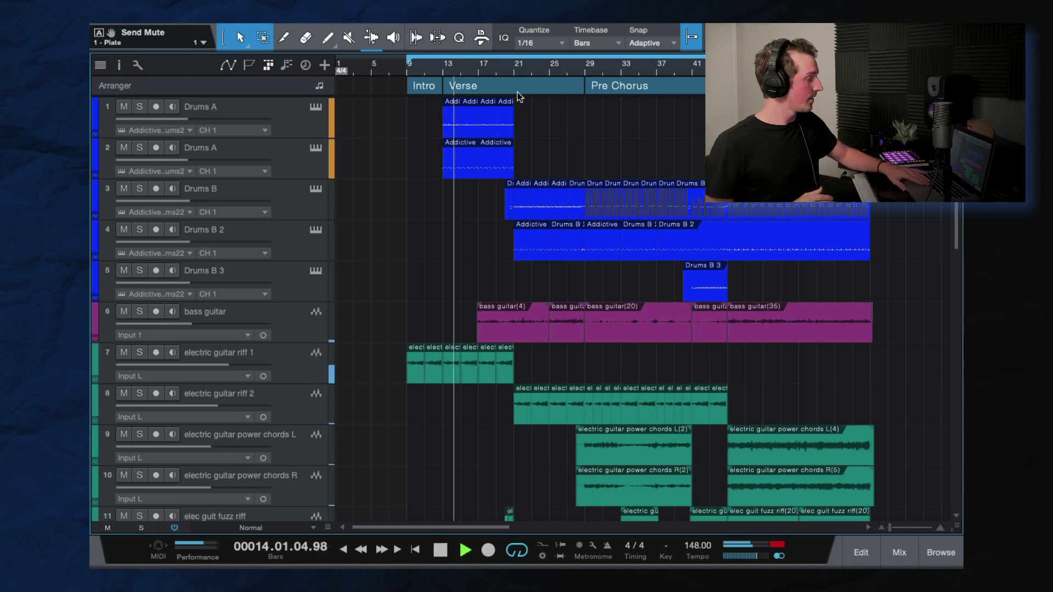
pyautogui.click(531, 57)
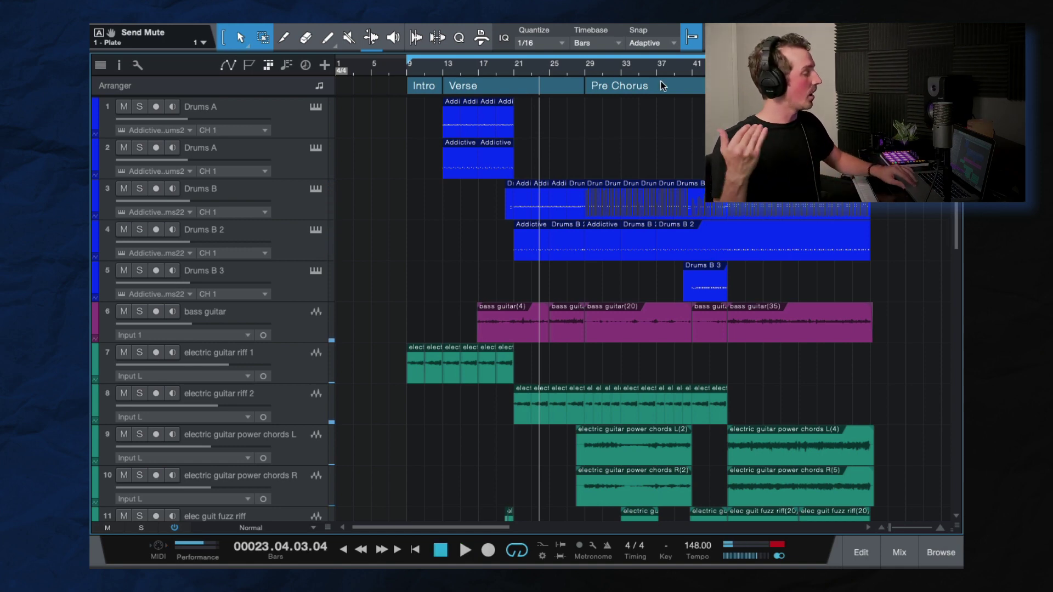
pyautogui.hscroll(1, 729, 139)
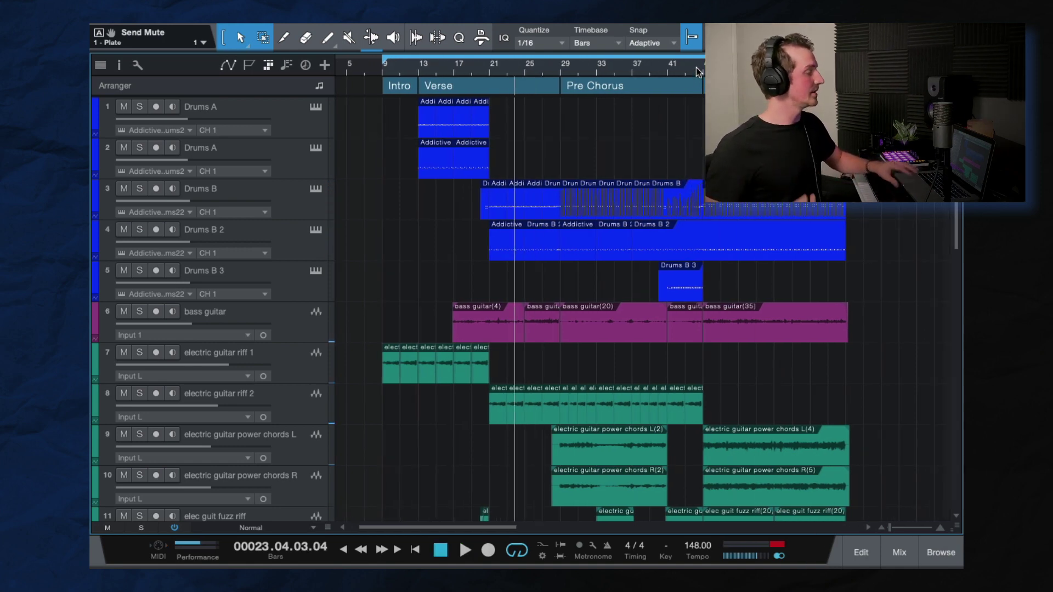
pyautogui.click(696, 68)
pyautogui.press('space')
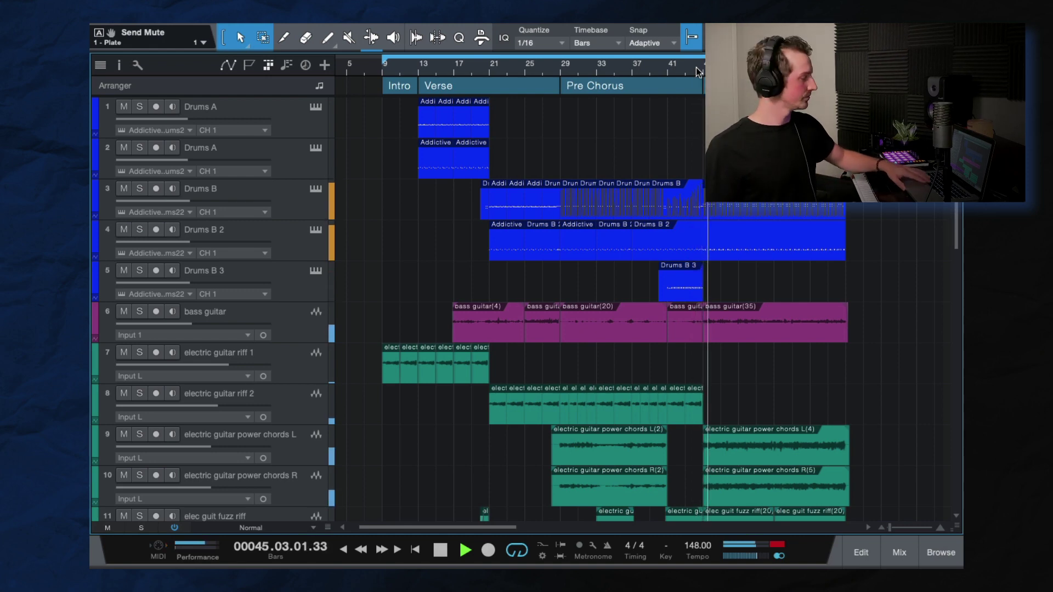
pyautogui.press('space')
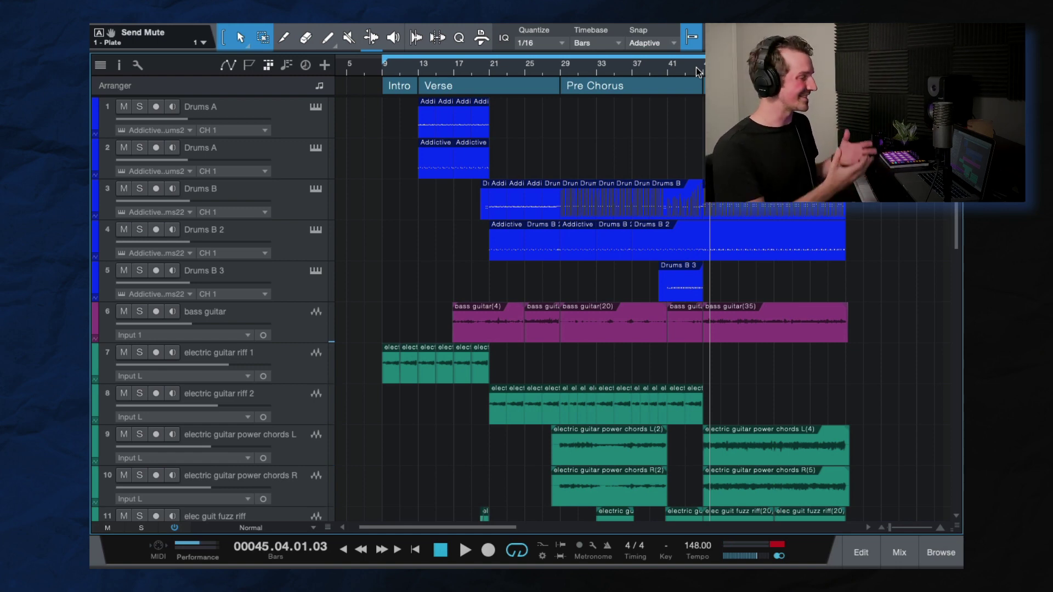
pyautogui.press('space')
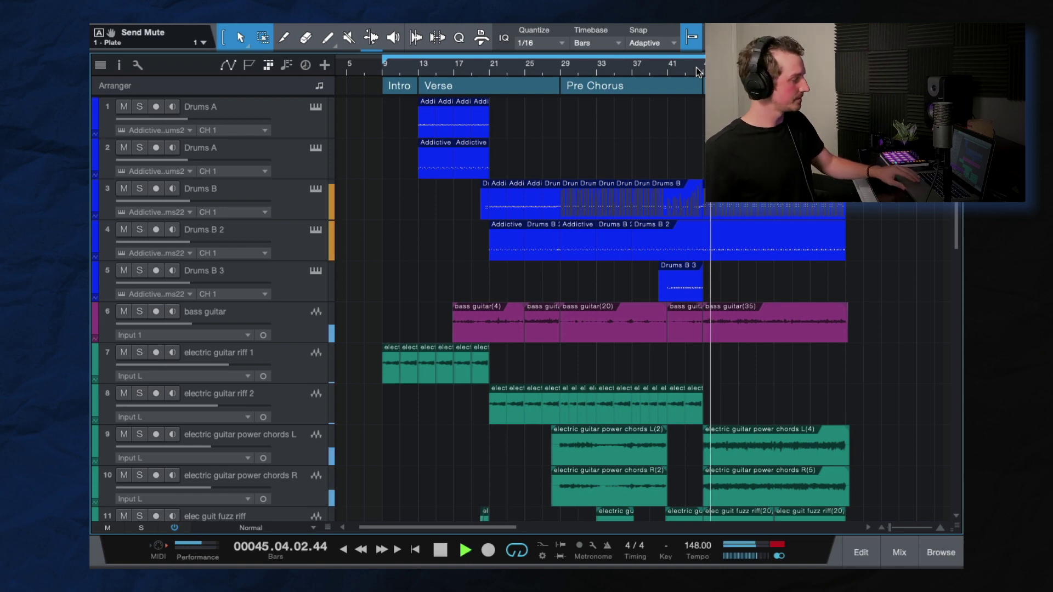
pyautogui.scroll(-4, 683, 140)
pyautogui.scroll(-3, 607, 331)
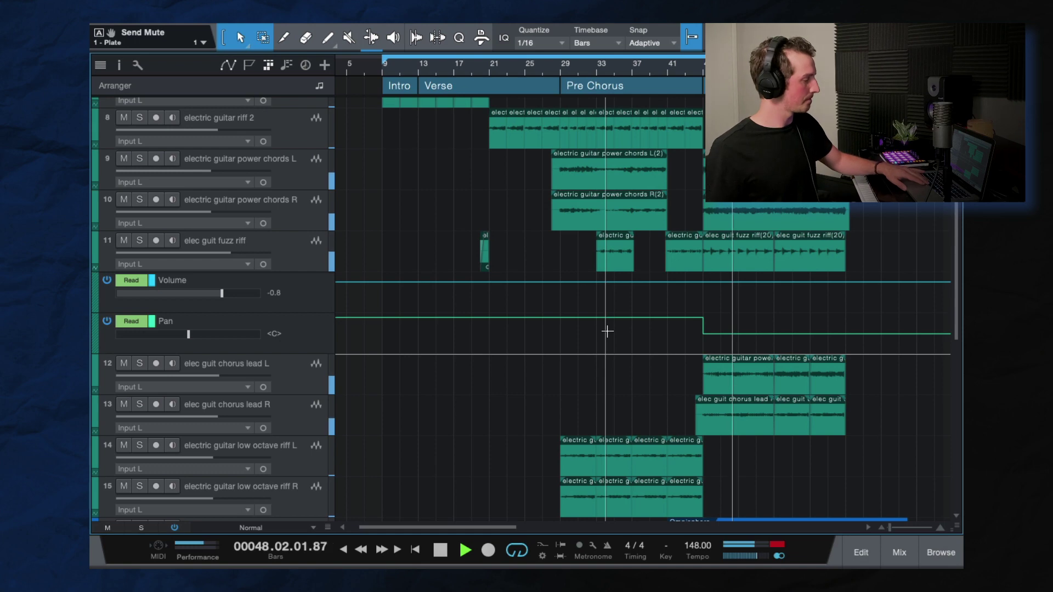
pyautogui.press('space')
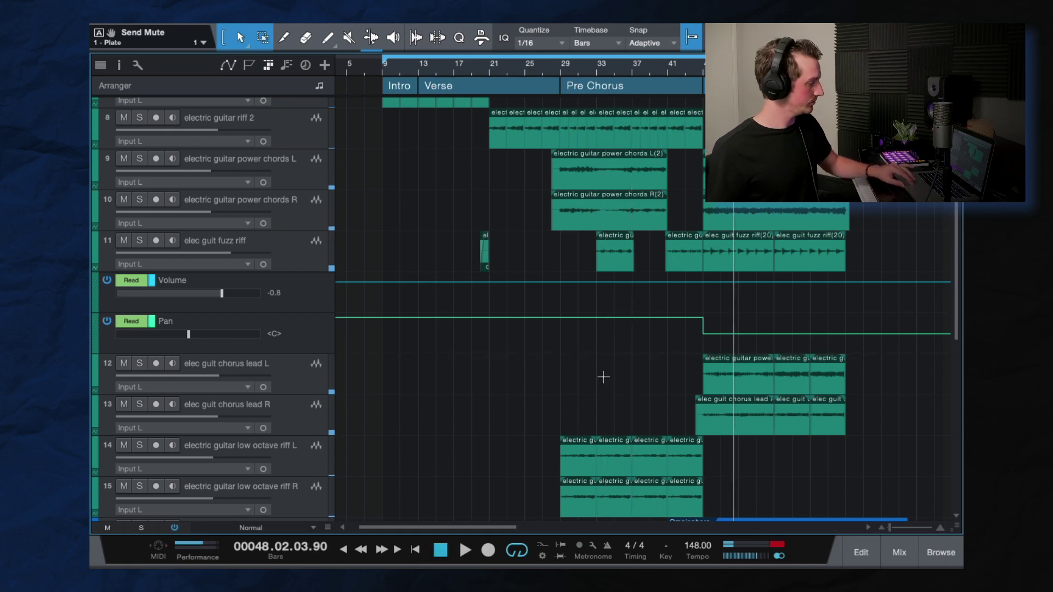